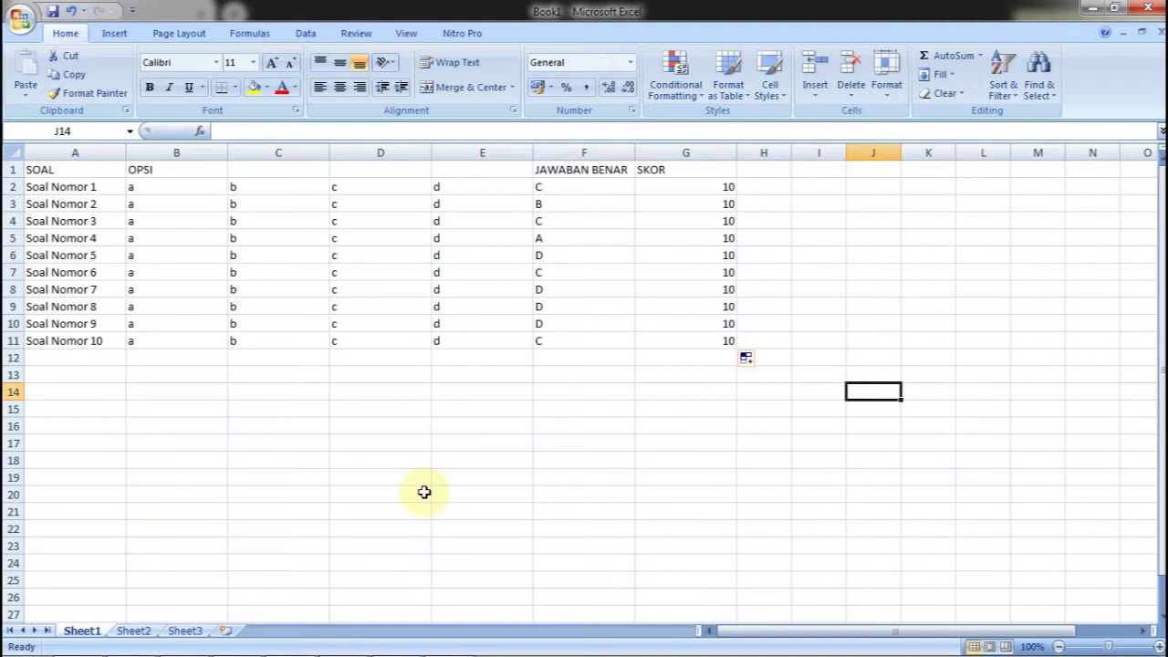
Select the quiz data block and point out the SOAL header and first question label
{"action": "left_click", "coordinate": [365, 254]}
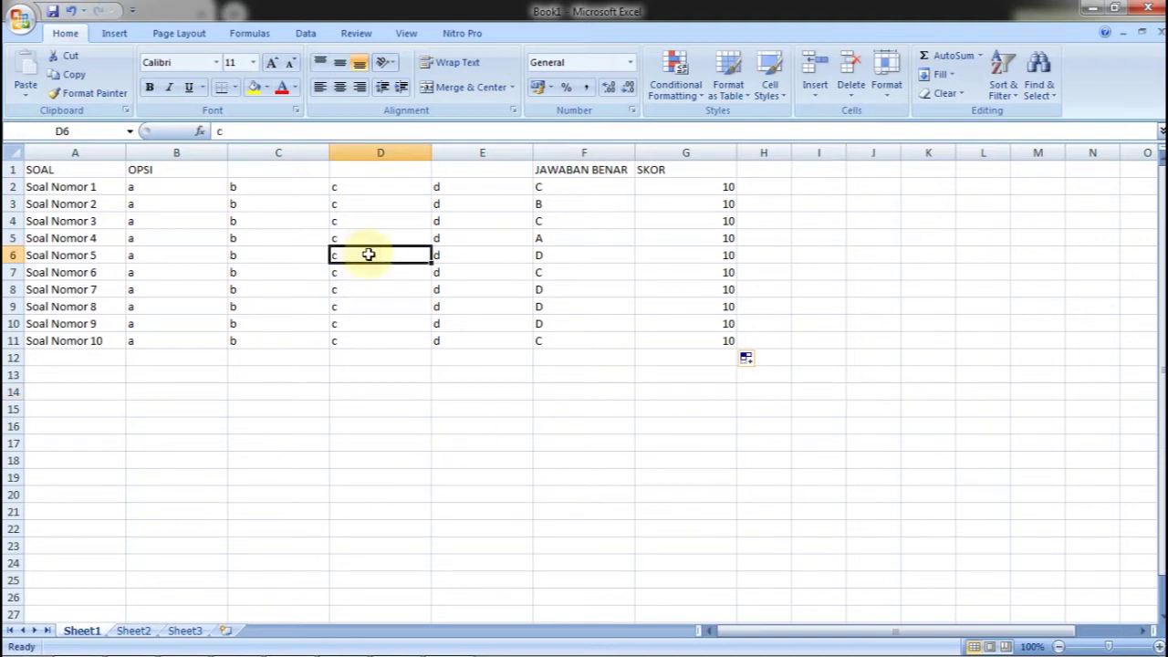
{"action": "left_click_drag", "start_coordinate": [97, 187], "coordinate": [687, 338]}
{"action": "left_click", "coordinate": [687, 338]}
{"action": "left_click", "coordinate": [98, 169]}
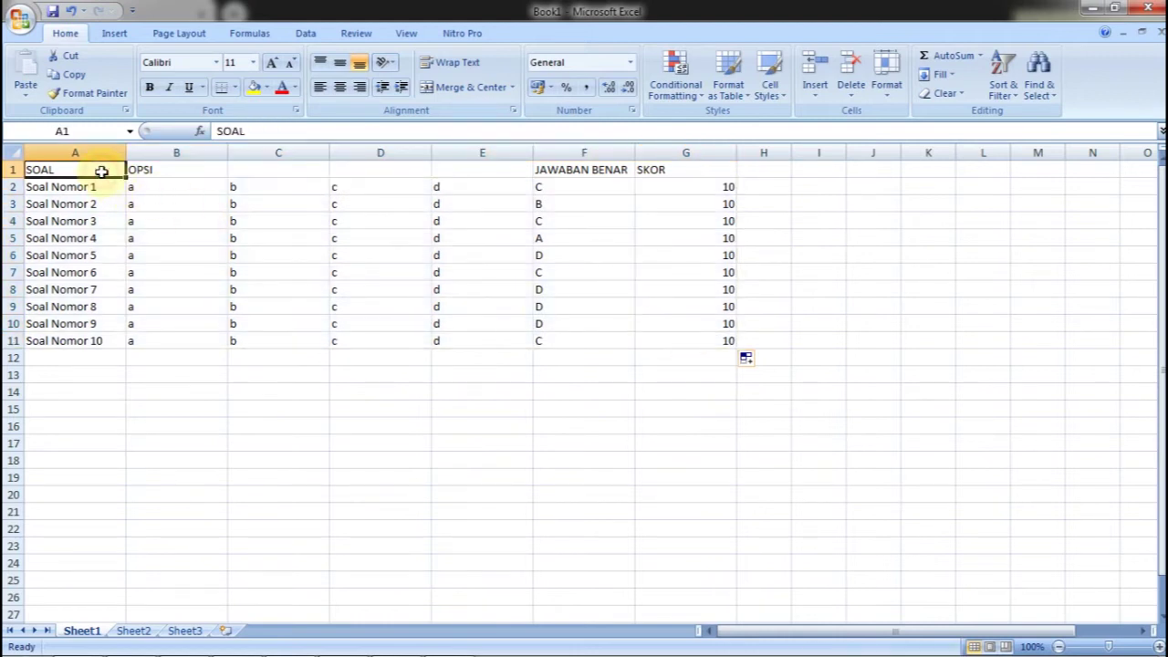
{"action": "left_click", "coordinate": [97, 188]}
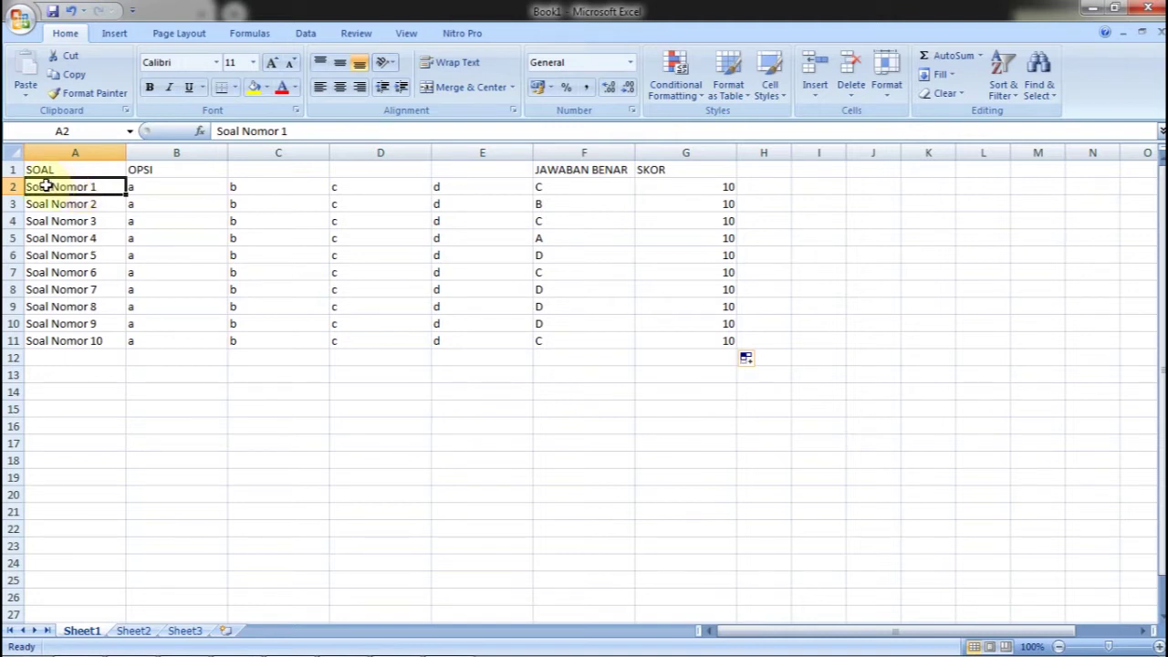
Highlight the OPSI option columns, JAWABAN BENAR answers and SKOR values of 10, then bring up the Office menu
{"action": "left_click_drag", "start_coordinate": [162, 188], "coordinate": [479, 339]}
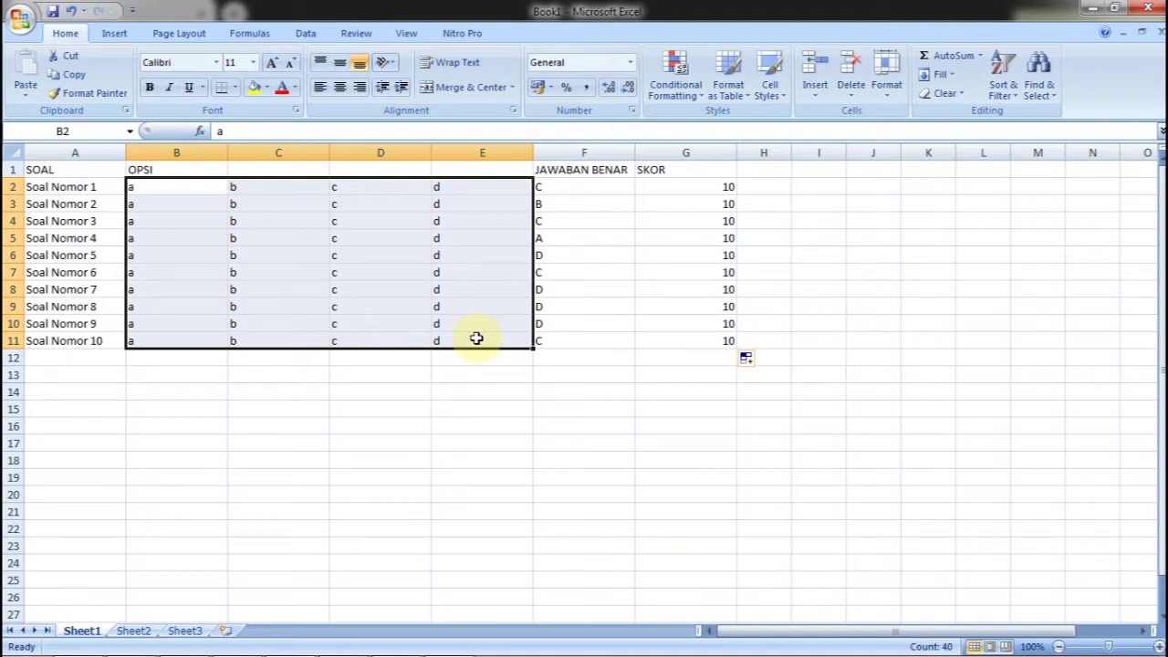
{"action": "left_click", "coordinate": [194, 170]}
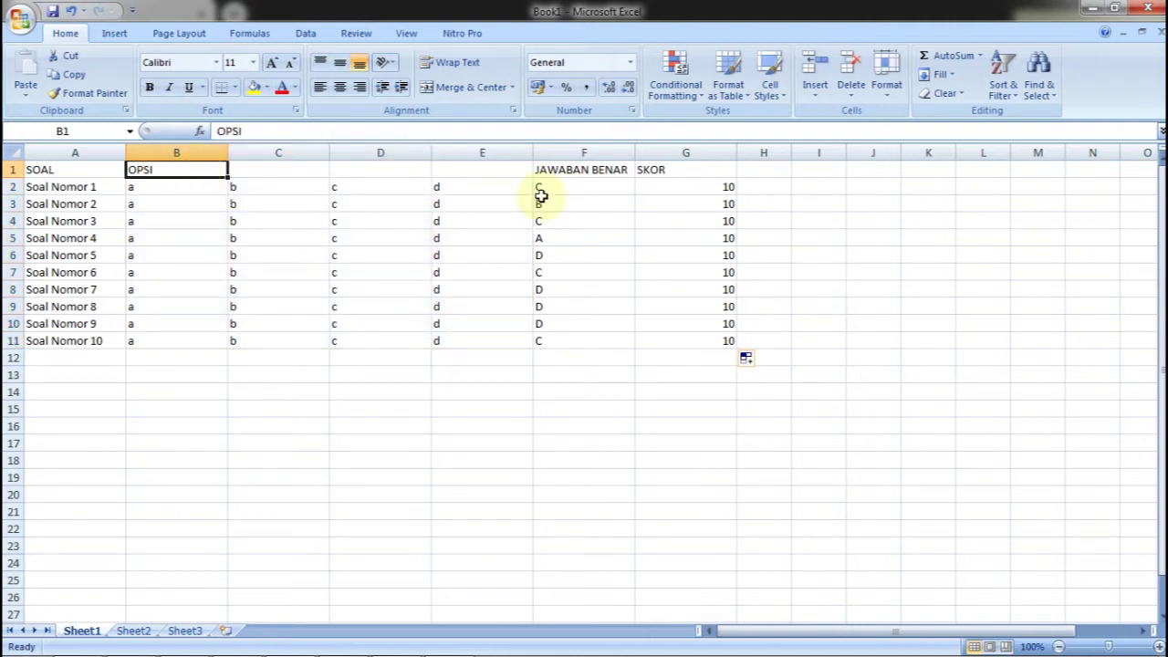
{"action": "left_click", "coordinate": [585, 173]}
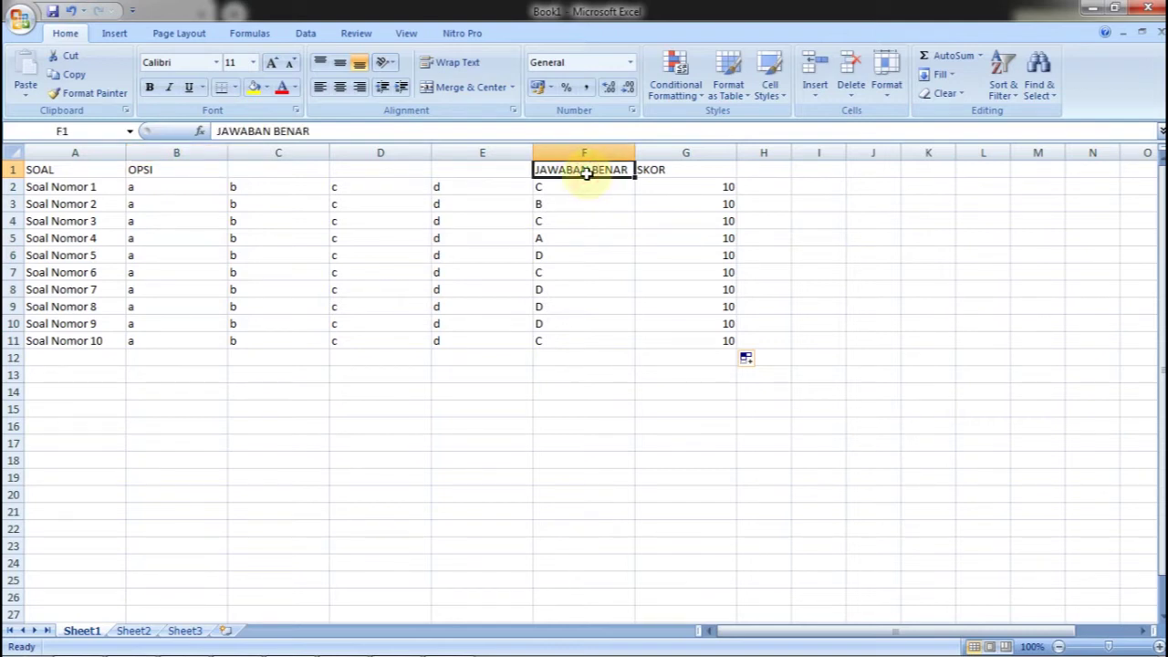
{"action": "left_click", "coordinate": [590, 189]}
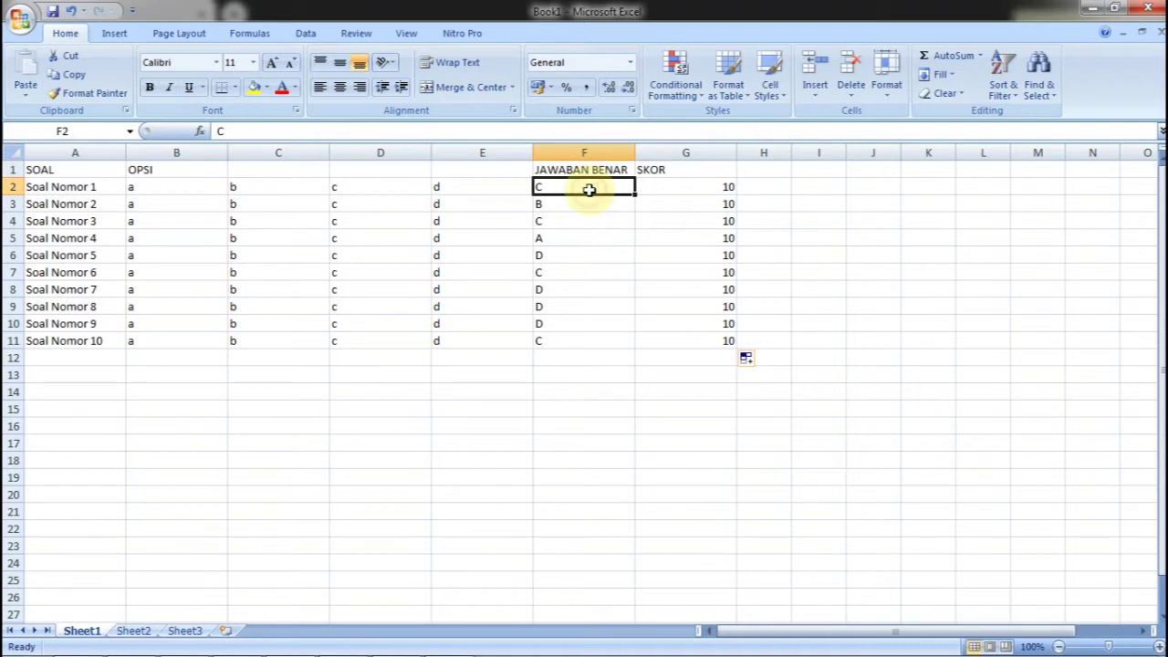
{"action": "left_click", "coordinate": [705, 172]}
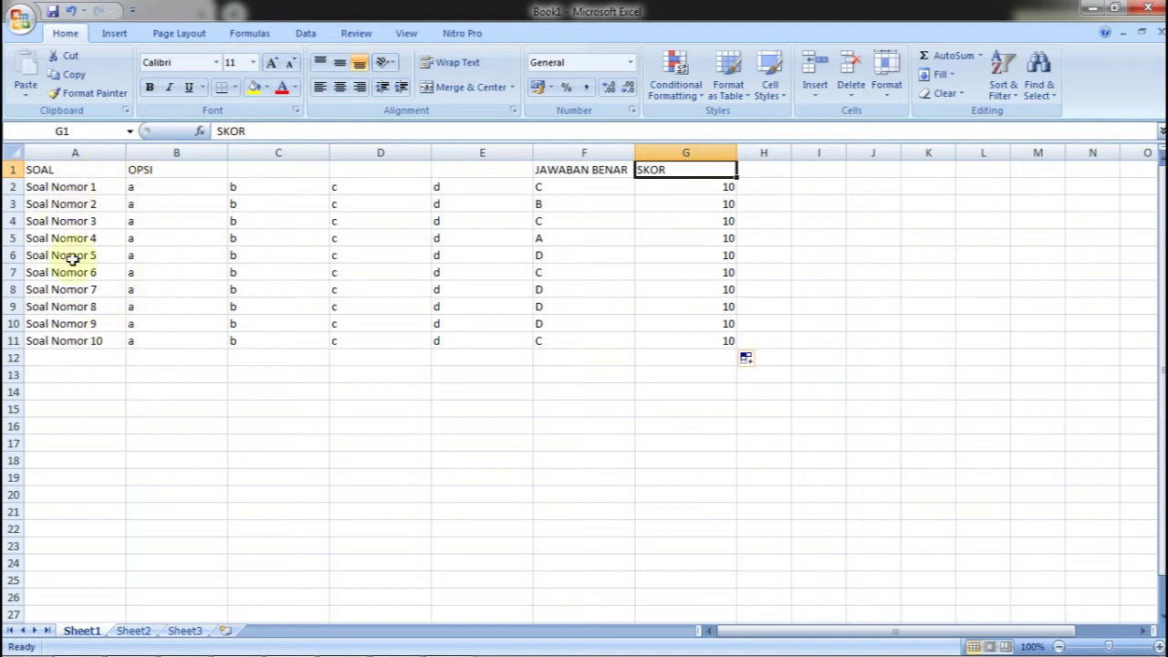
{"action": "left_click", "coordinate": [717, 185]}
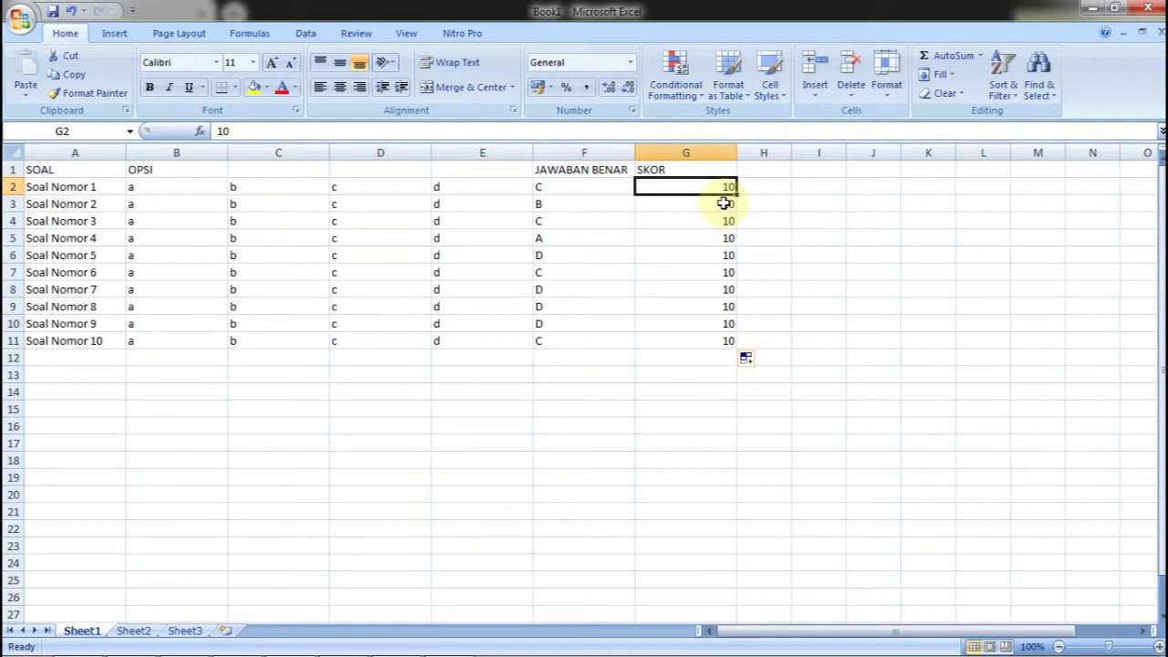
{"action": "left_click", "coordinate": [724, 202]}
{"action": "left_click", "coordinate": [722, 222]}
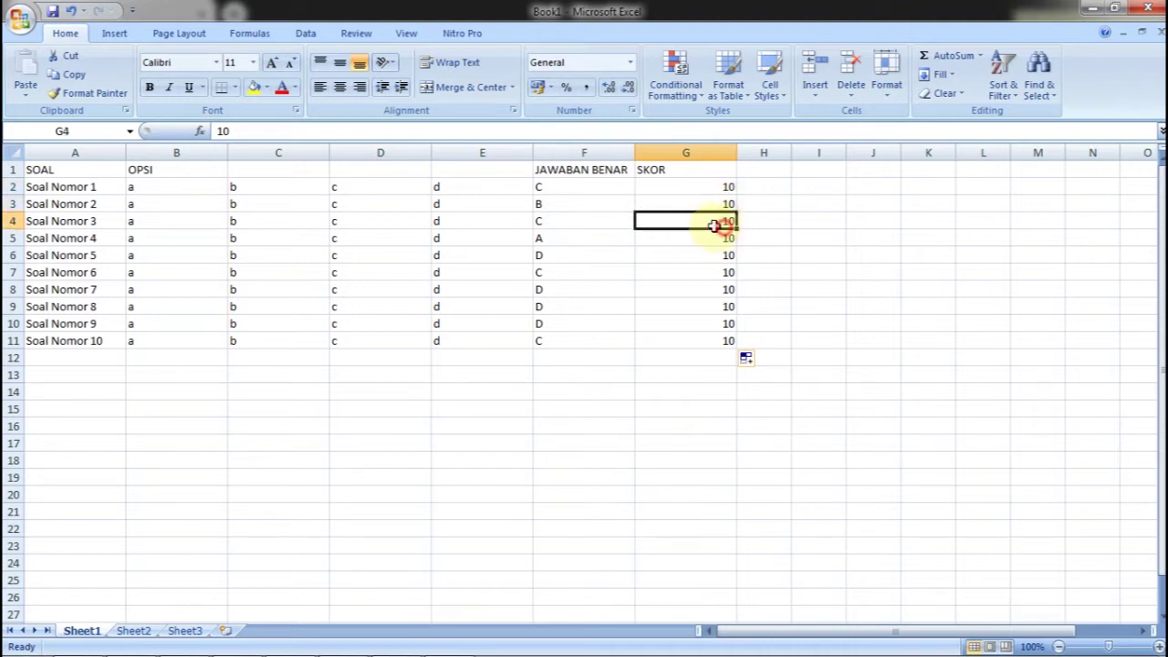
{"action": "left_click", "coordinate": [20, 18]}
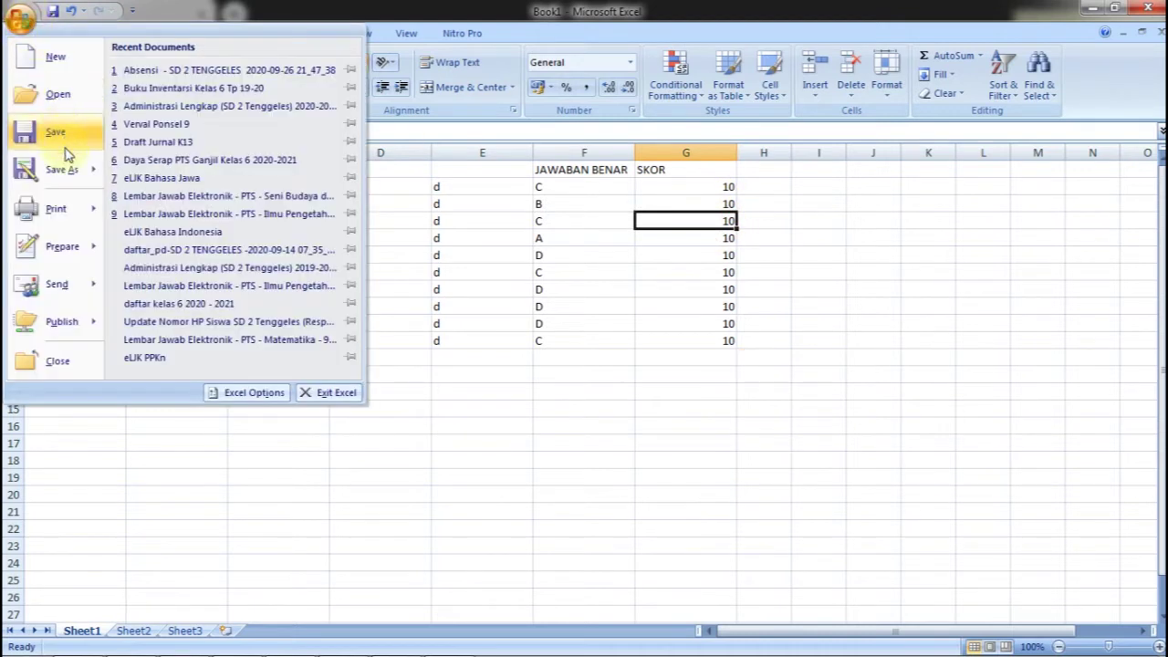
Choose Save As Excel Workbook and create and open a new folder named 1
{"action": "mouse_move", "coordinate": [66, 162]}
{"action": "left_click", "coordinate": [182, 76]}
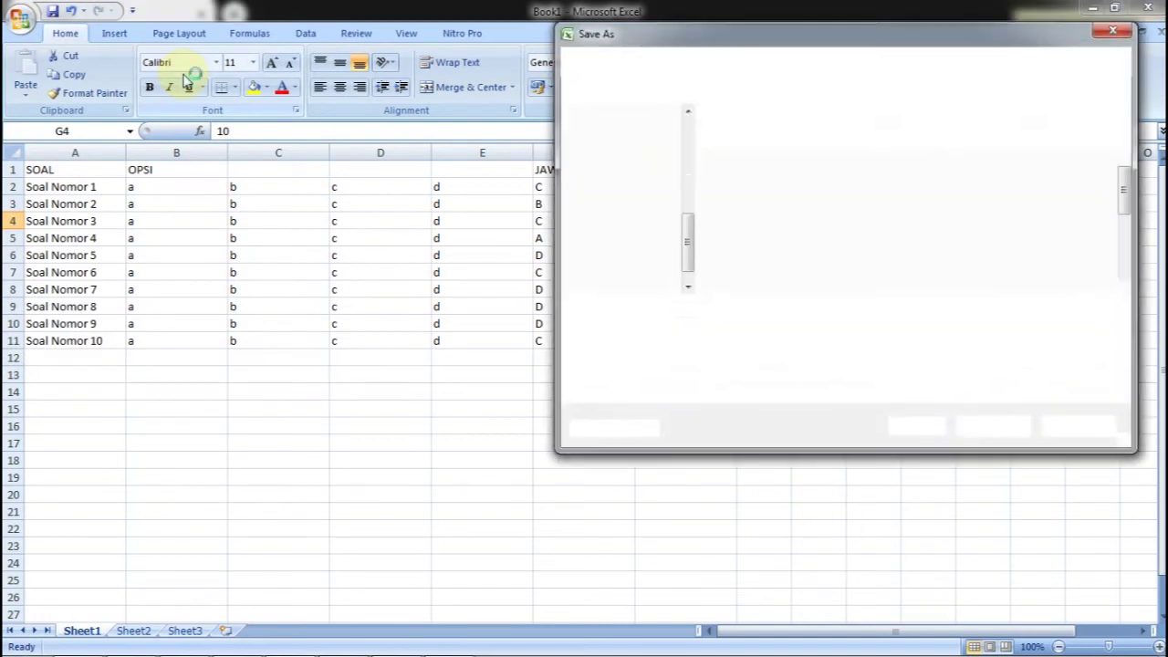
{"action": "left_click_drag", "start_coordinate": [989, 33], "coordinate": [695, 22]}
{"action": "mouse_move", "coordinate": [829, 183]}
{"action": "left_mouse_down"}
{"action": "mouse_move", "coordinate": [832, 192]}
{"action": "mouse_move", "coordinate": [832, 173]}
{"action": "left_mouse_up"}
{"action": "left_click", "coordinate": [374, 80]}
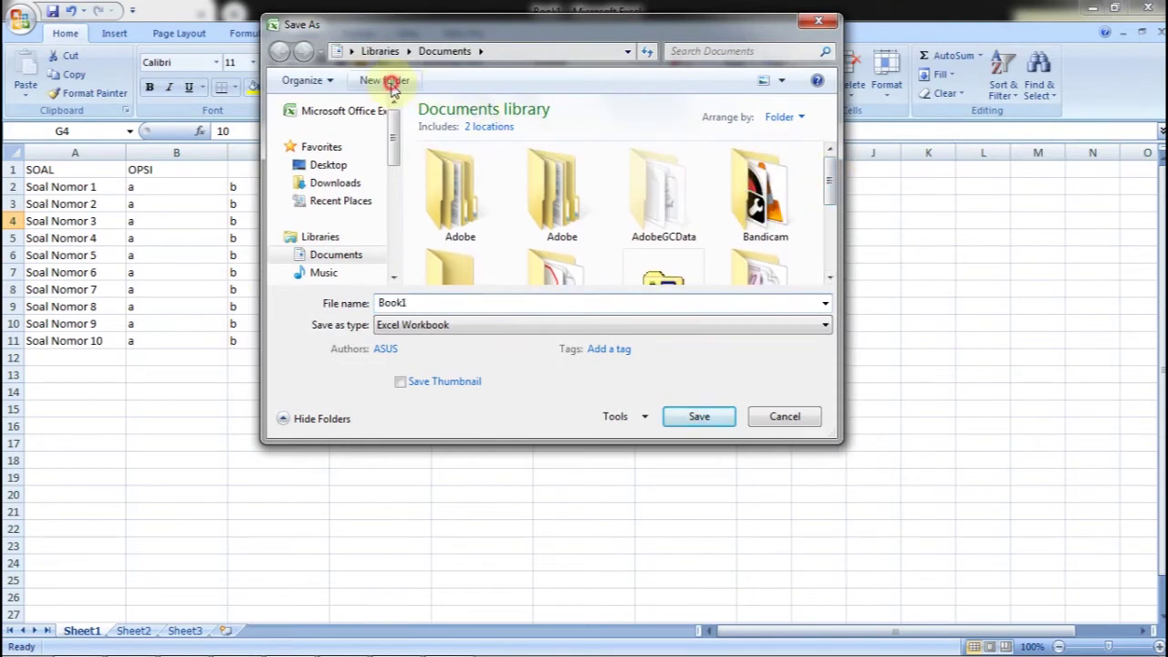
{"action": "type", "text": "1"}
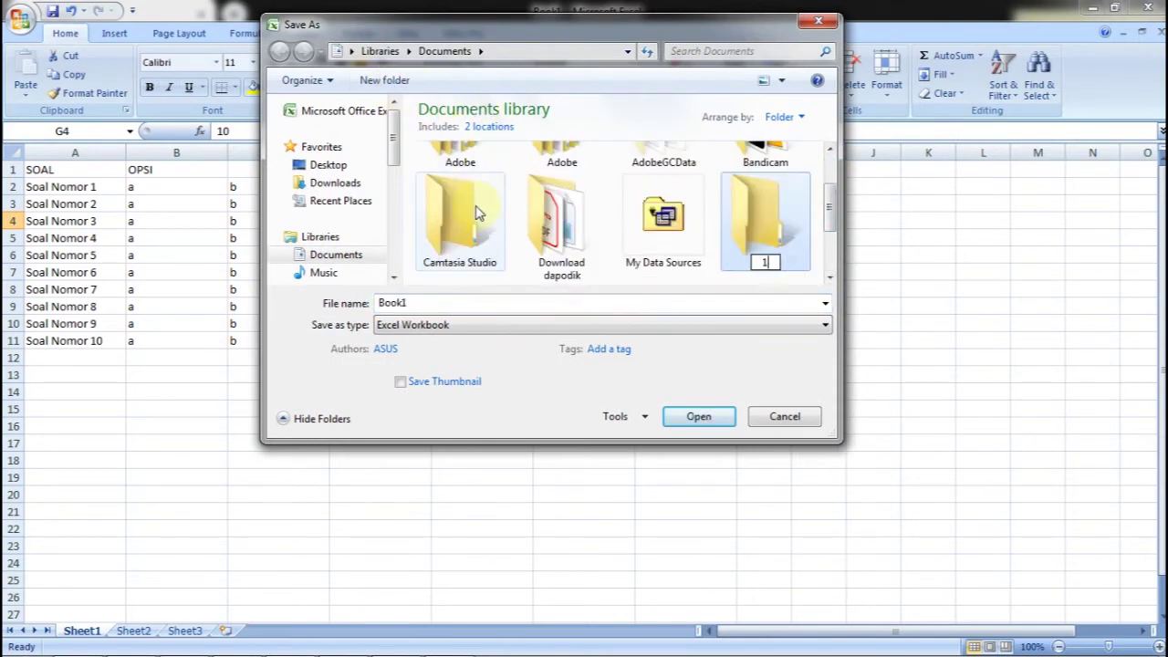
{"action": "key", "text": "Return"}
{"action": "double_click", "coordinate": [474, 211]}
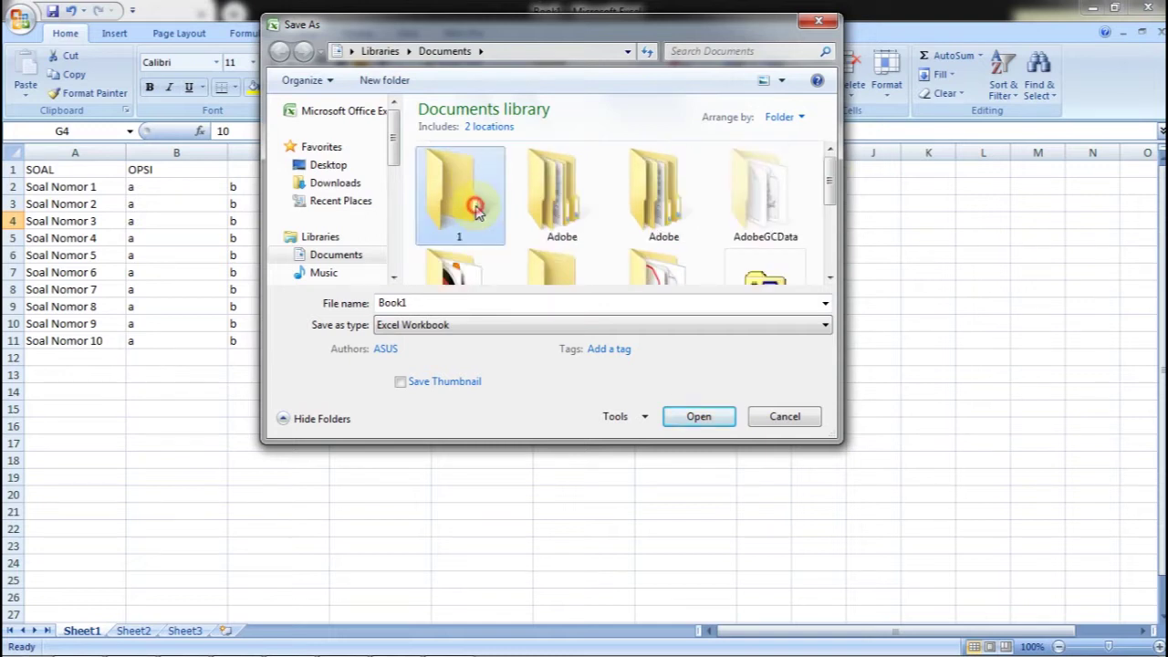
Name the workbook 'latihan Soal Otomati di Gform' and save it
{"action": "left_click", "coordinate": [448, 304]}
{"action": "type", "text": "latihan Soal Otomati di Gform"}
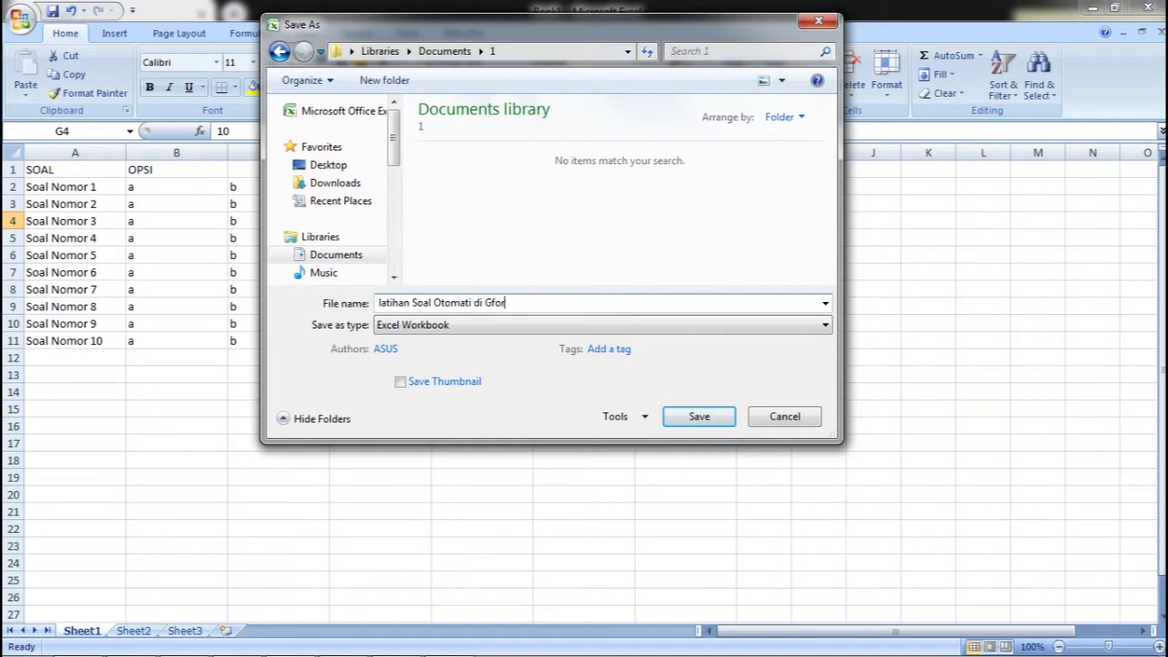
{"action": "left_click", "coordinate": [701, 420]}
Close Excel, open Google Drive, dismiss the trash notice and start a file upload
{"action": "left_click", "coordinate": [838, 424]}
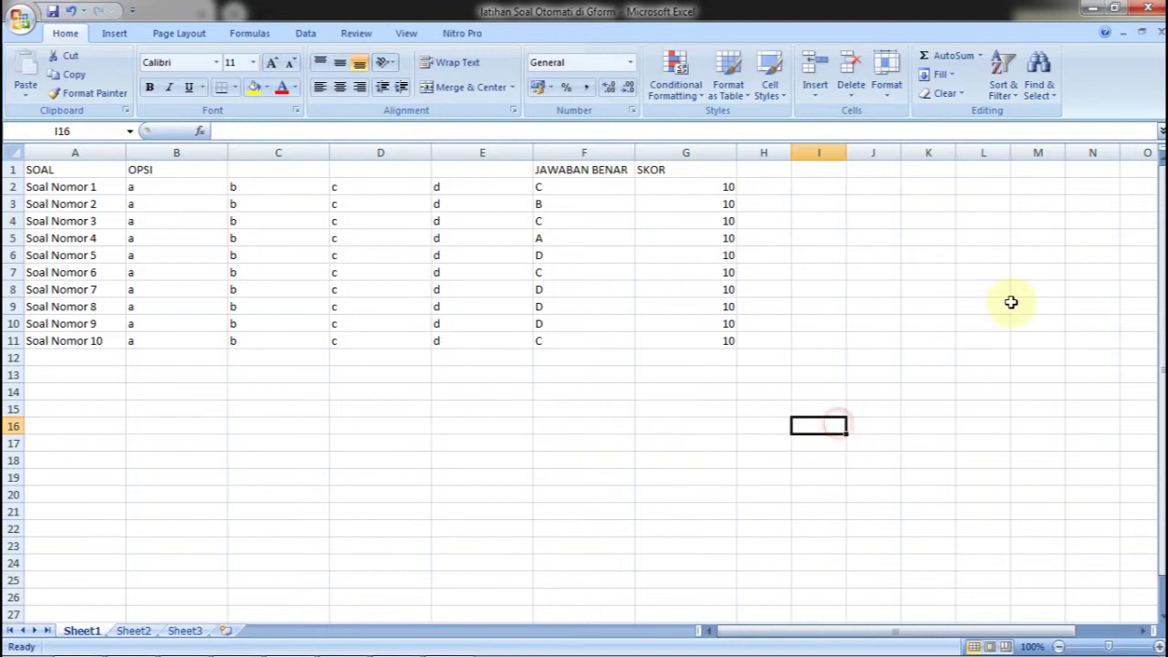
{"action": "left_click", "coordinate": [1139, 11]}
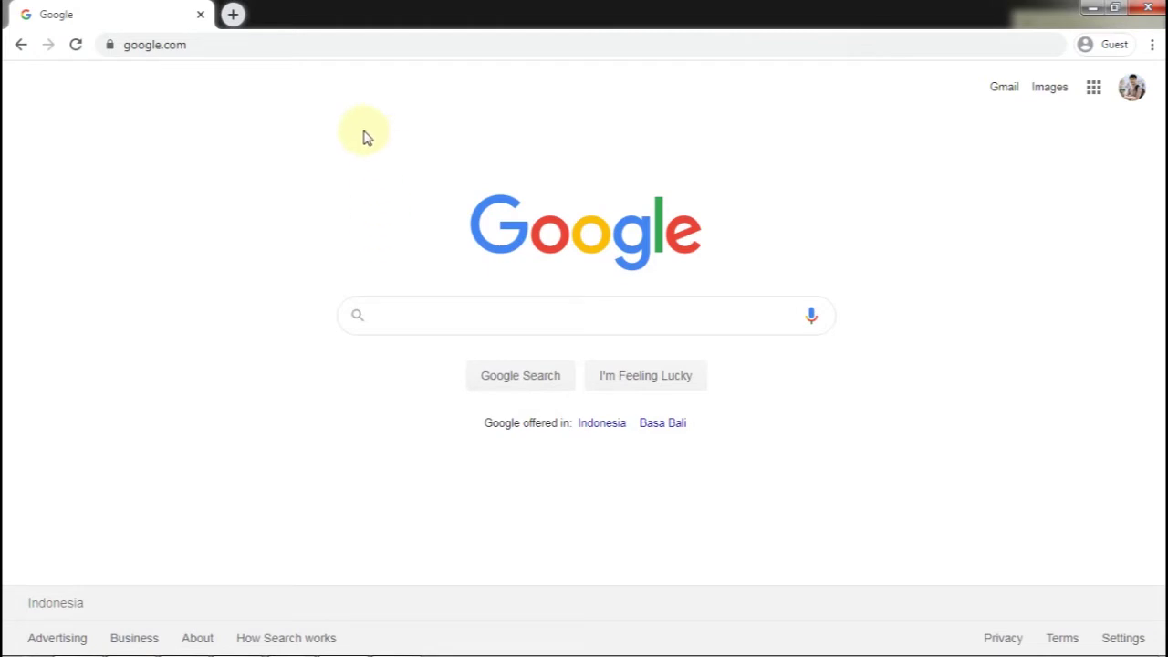
{"action": "left_click", "coordinate": [1093, 88]}
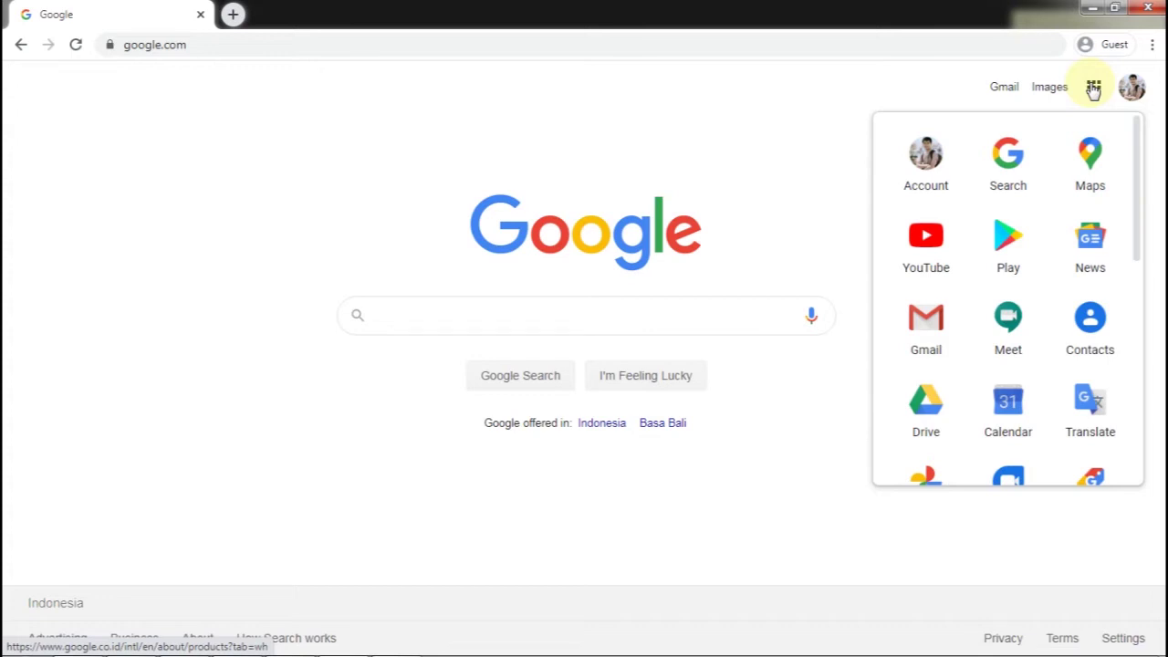
{"action": "left_click", "coordinate": [931, 408]}
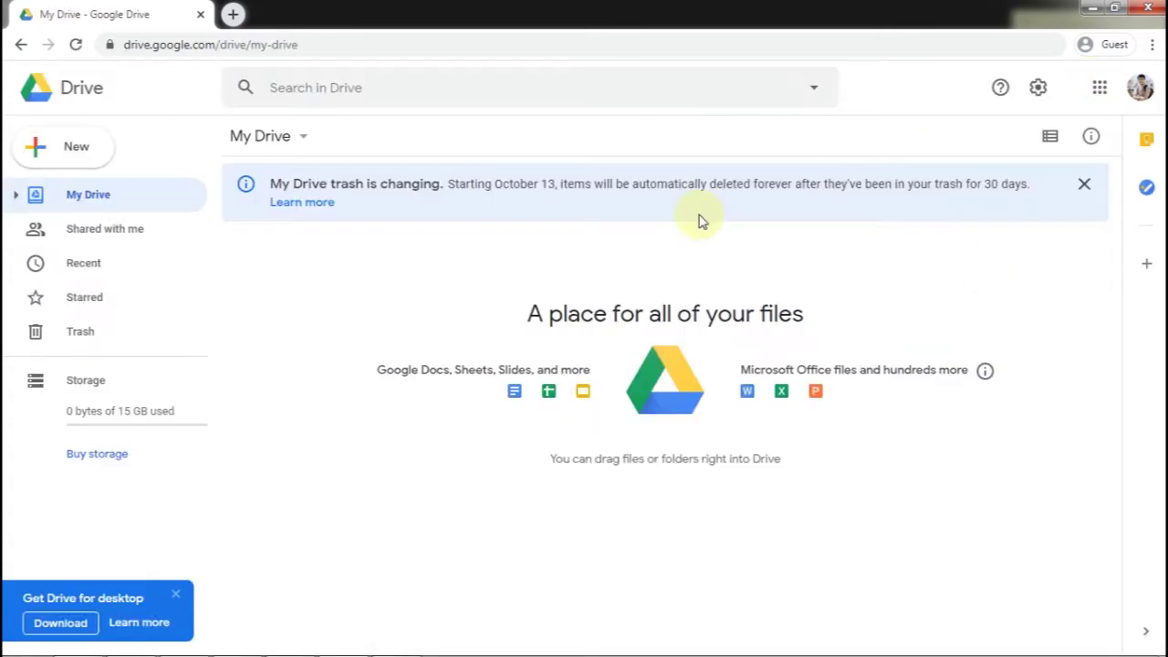
{"action": "left_click", "coordinate": [1083, 183]}
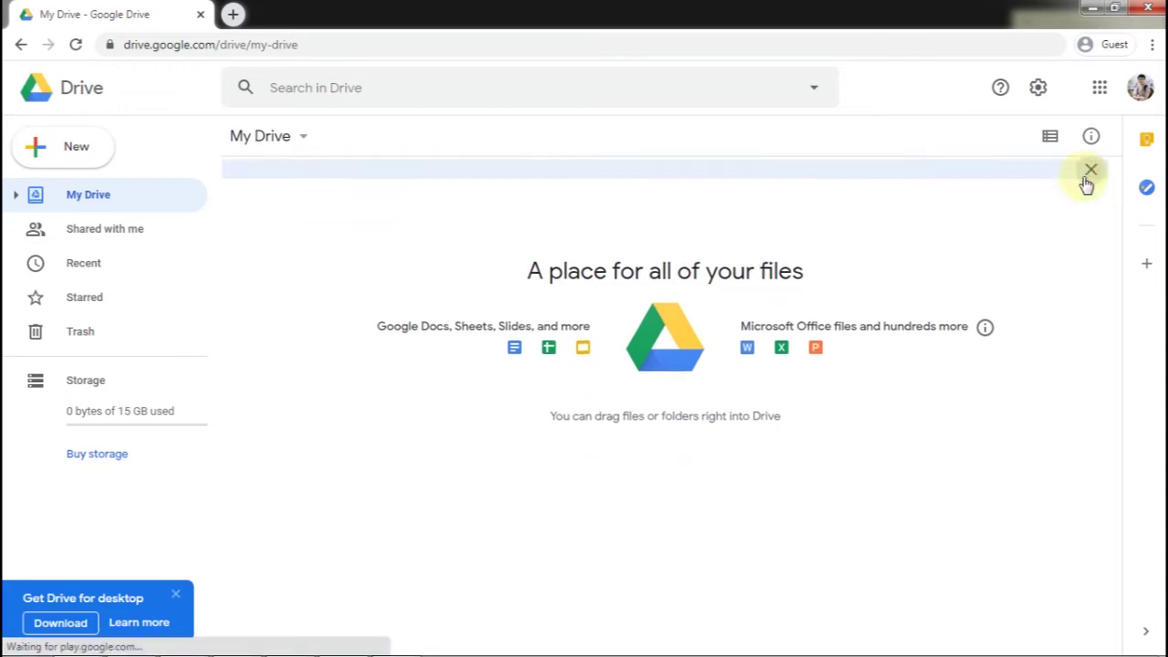
{"action": "left_click", "coordinate": [92, 150]}
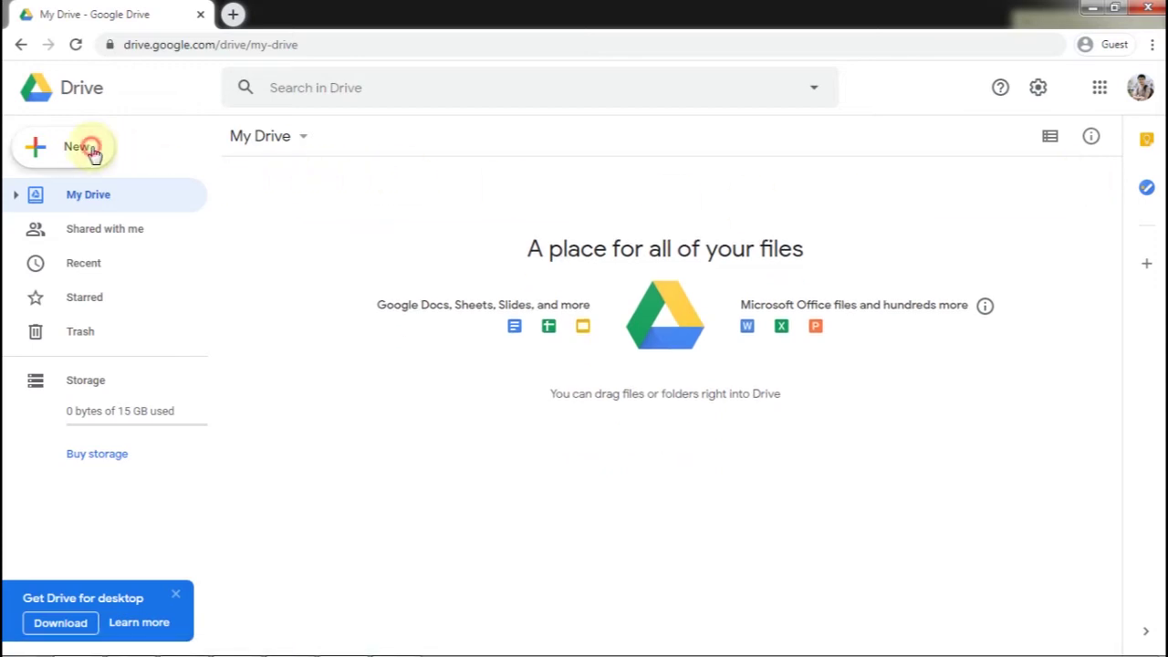
{"action": "left_click", "coordinate": [104, 195]}
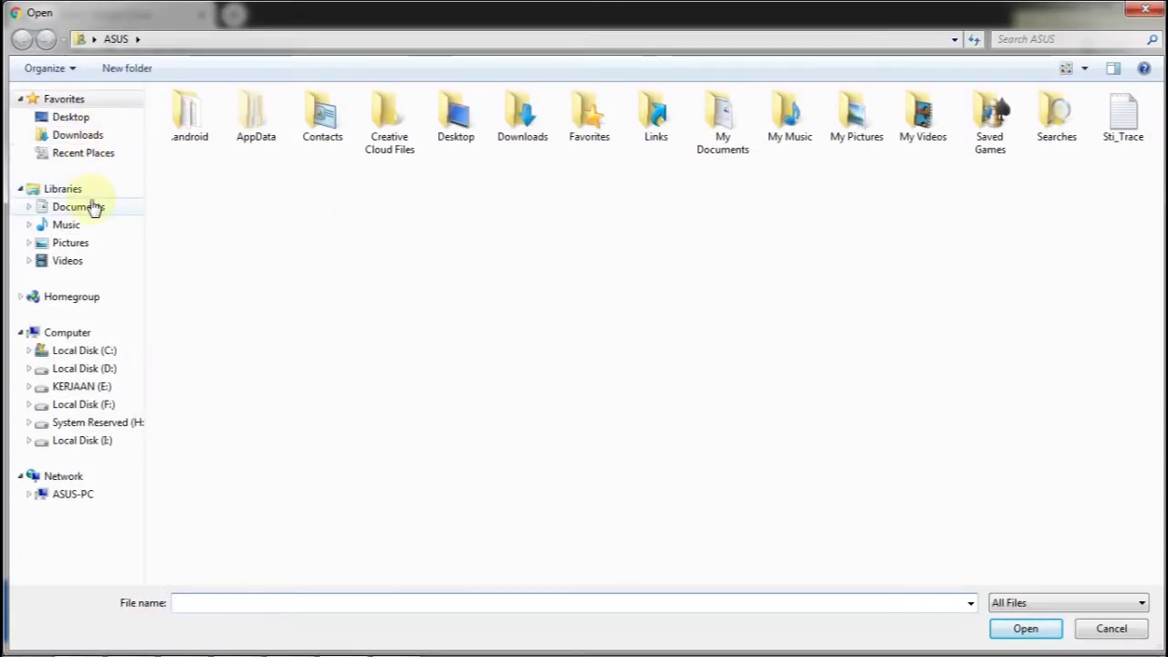
Upload 'latihan Soal Otomati di Gform.xlsx' from Documents > 1 into My Drive
{"action": "left_click", "coordinate": [91, 207]}
{"action": "double_click", "coordinate": [174, 171]}
{"action": "left_click", "coordinate": [217, 227]}
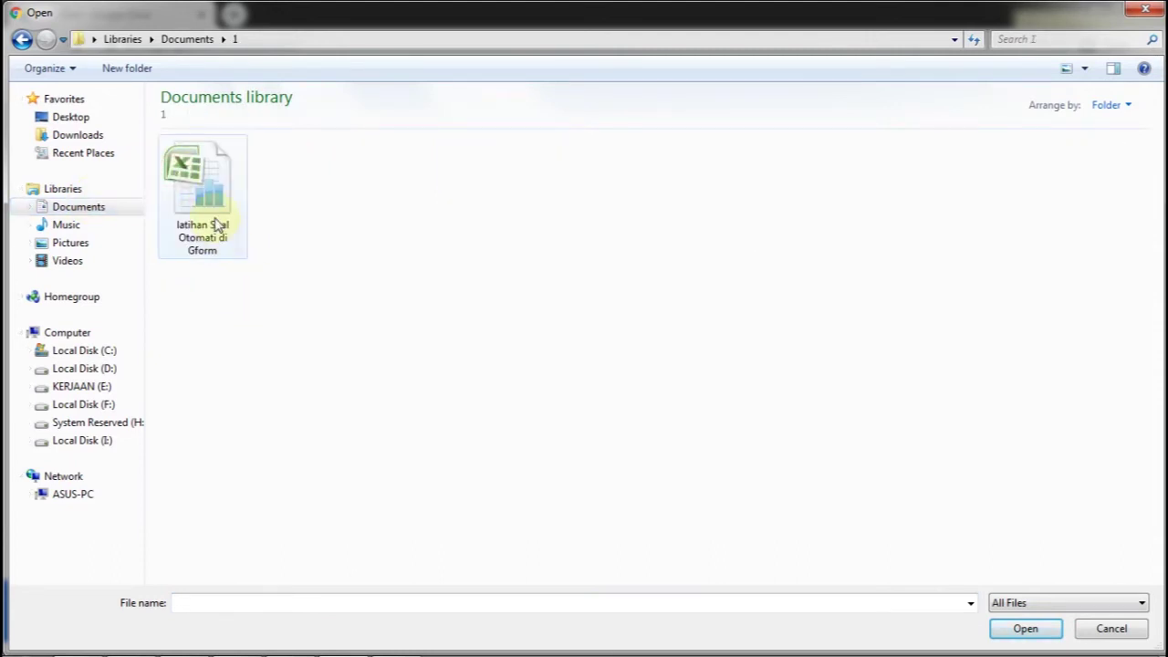
{"action": "left_click", "coordinate": [215, 227]}
{"action": "left_click", "coordinate": [1024, 629]}
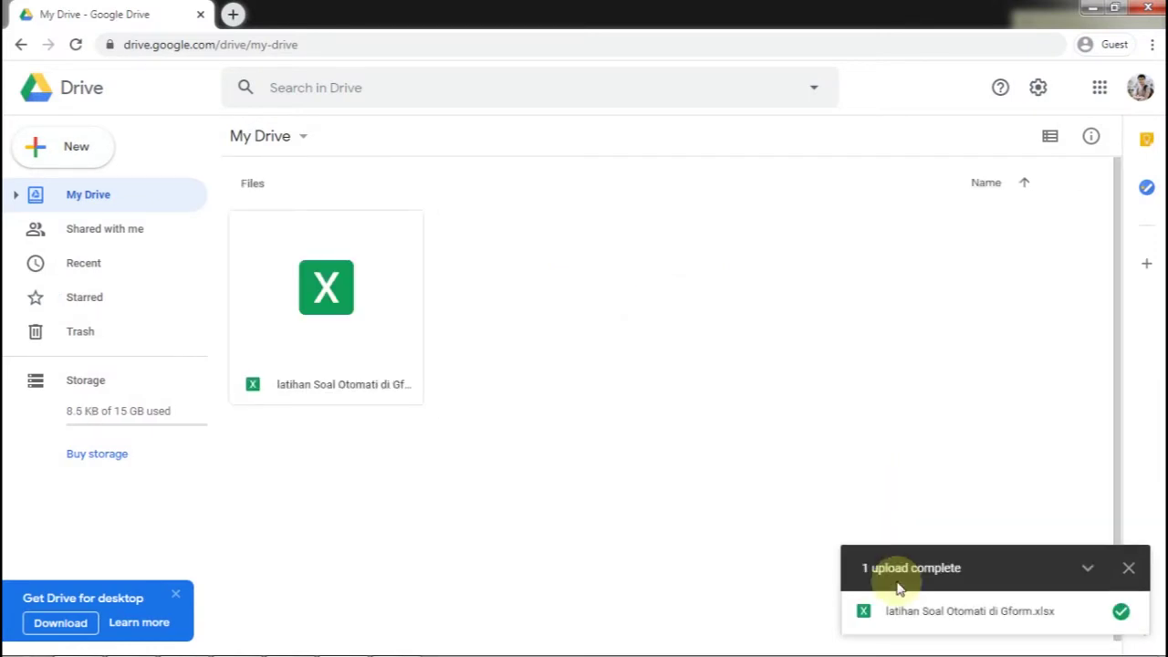
{"action": "left_click", "coordinate": [1127, 567]}
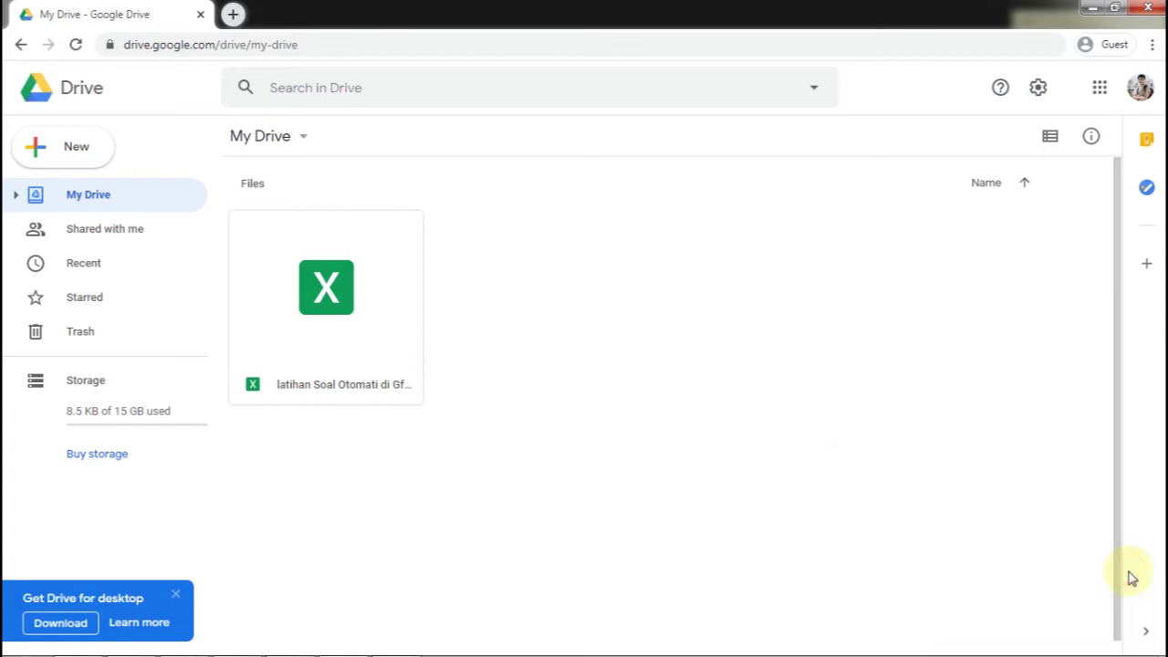
{"action": "left_click", "coordinate": [343, 327]}
{"action": "double_click", "coordinate": [362, 265]}
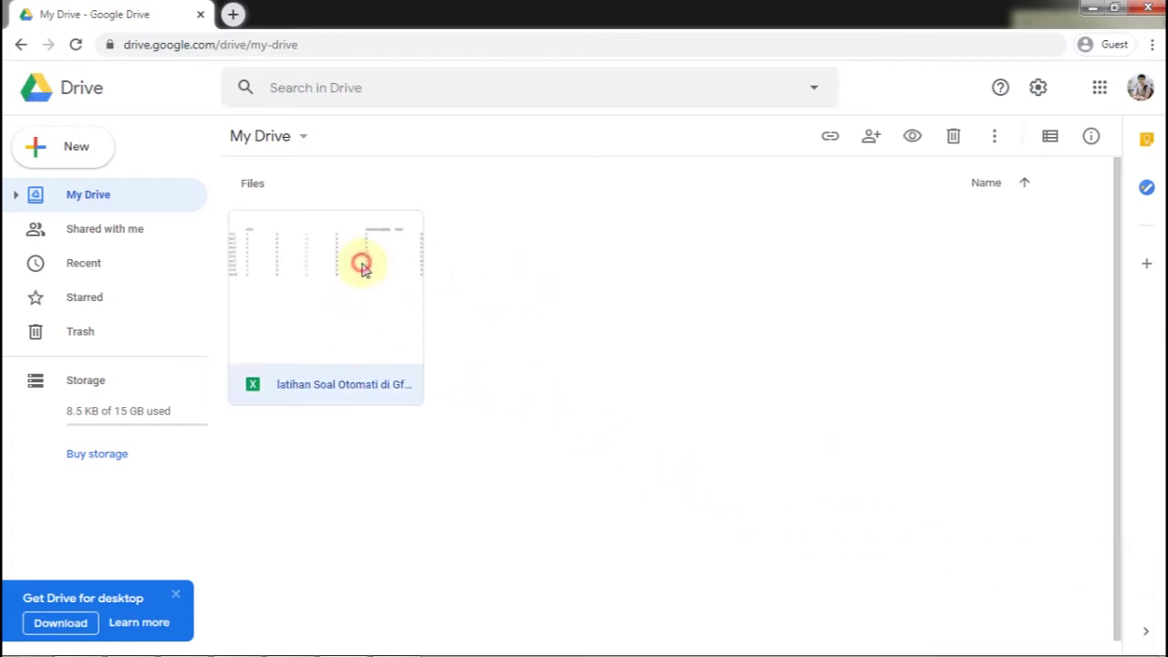
Open the uploaded workbook in Google Sheets and look over cells D5 to E6 and D7
{"action": "right_click", "coordinate": [320, 312]}
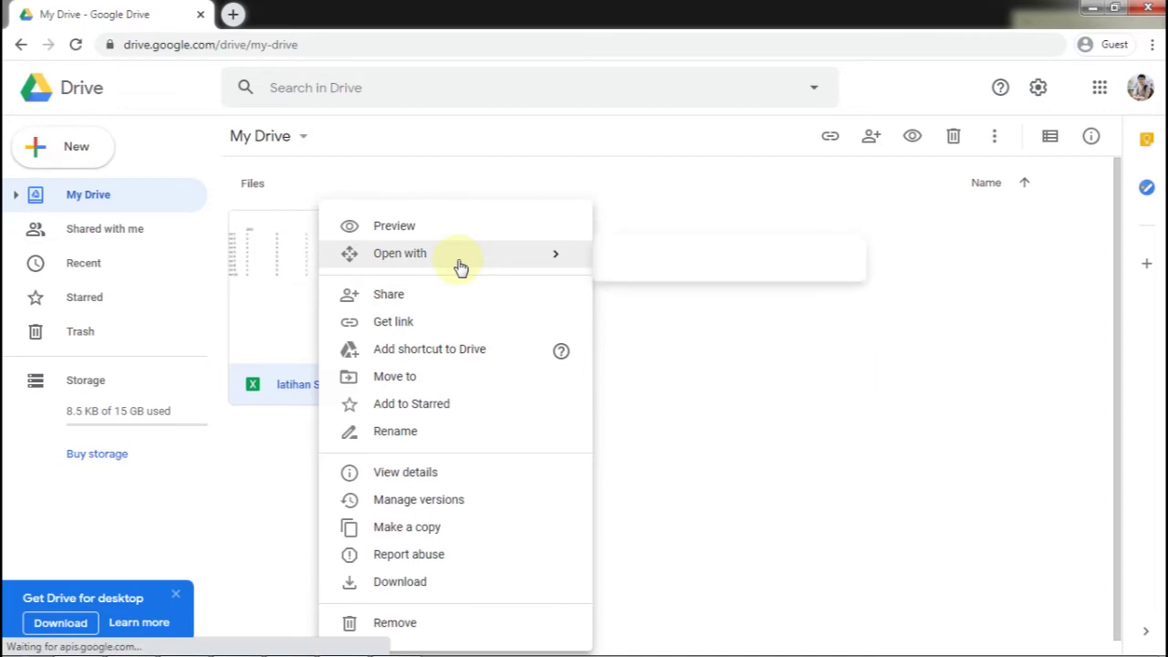
{"action": "mouse_move", "coordinate": [459, 265]}
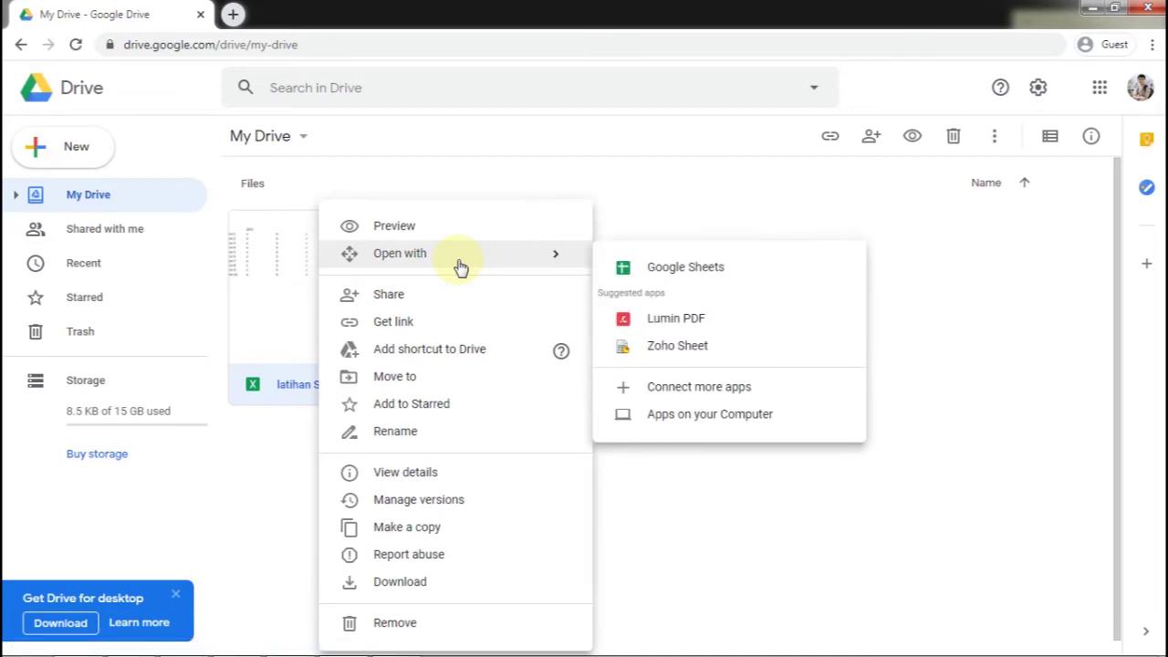
{"action": "mouse_move", "coordinate": [560, 263]}
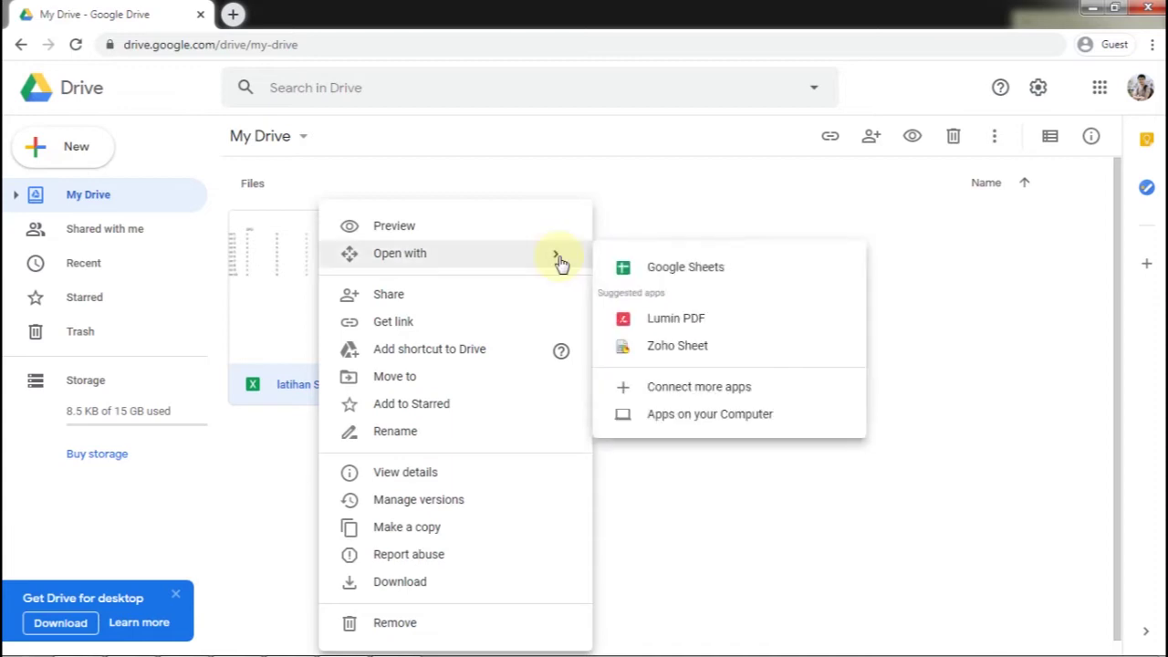
{"action": "left_click", "coordinate": [626, 270]}
{"action": "left_click", "coordinate": [453, 288]}
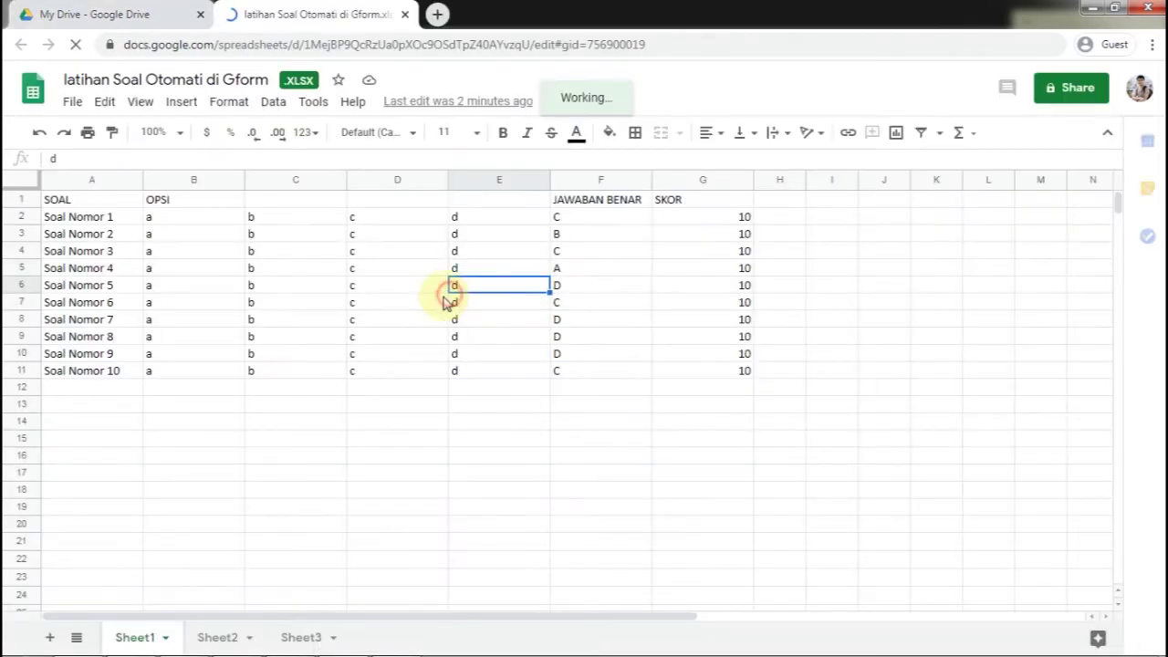
{"action": "left_click", "coordinate": [369, 289]}
{"action": "left_click", "coordinate": [377, 266]}
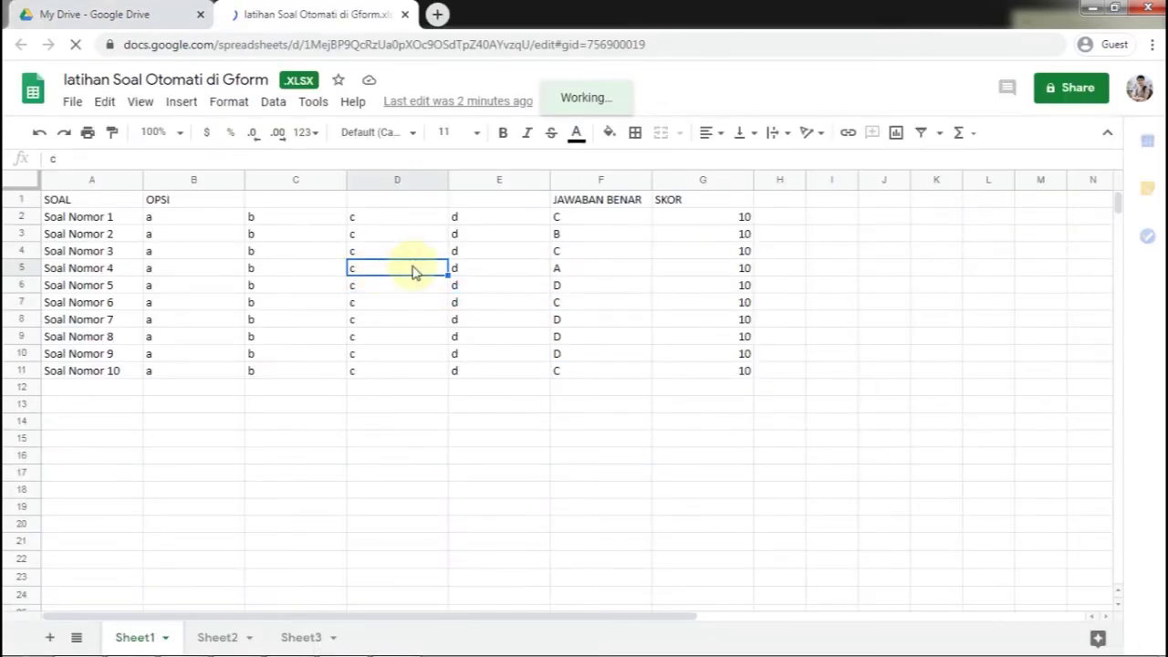
{"action": "left_click", "coordinate": [424, 307]}
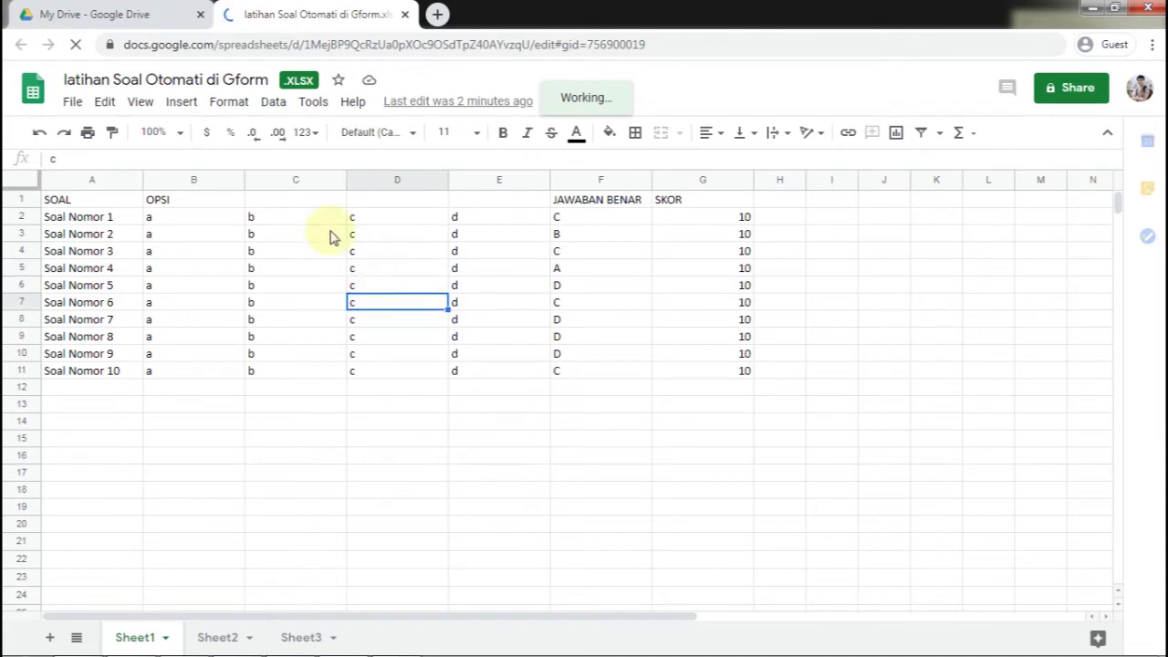
Save the spreadsheet as a native Google Sheets file and return to the My Drive list
{"action": "left_click", "coordinate": [73, 103]}
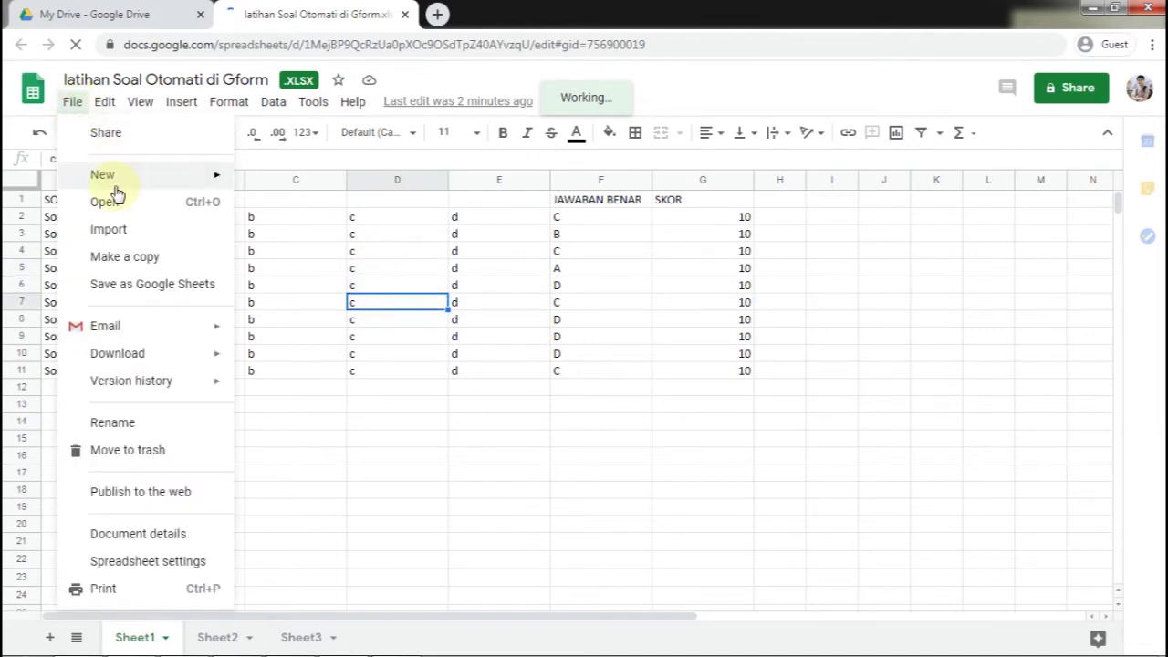
{"action": "left_click", "coordinate": [152, 298]}
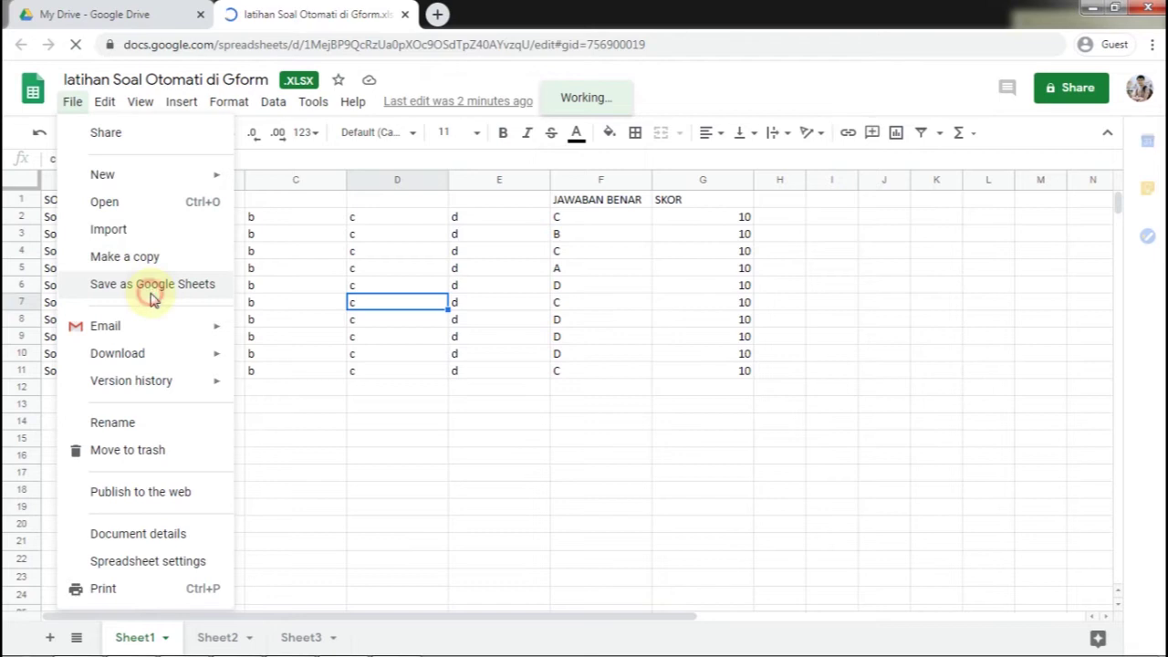
{"action": "left_click", "coordinate": [156, 16]}
{"action": "left_click", "coordinate": [462, 478]}
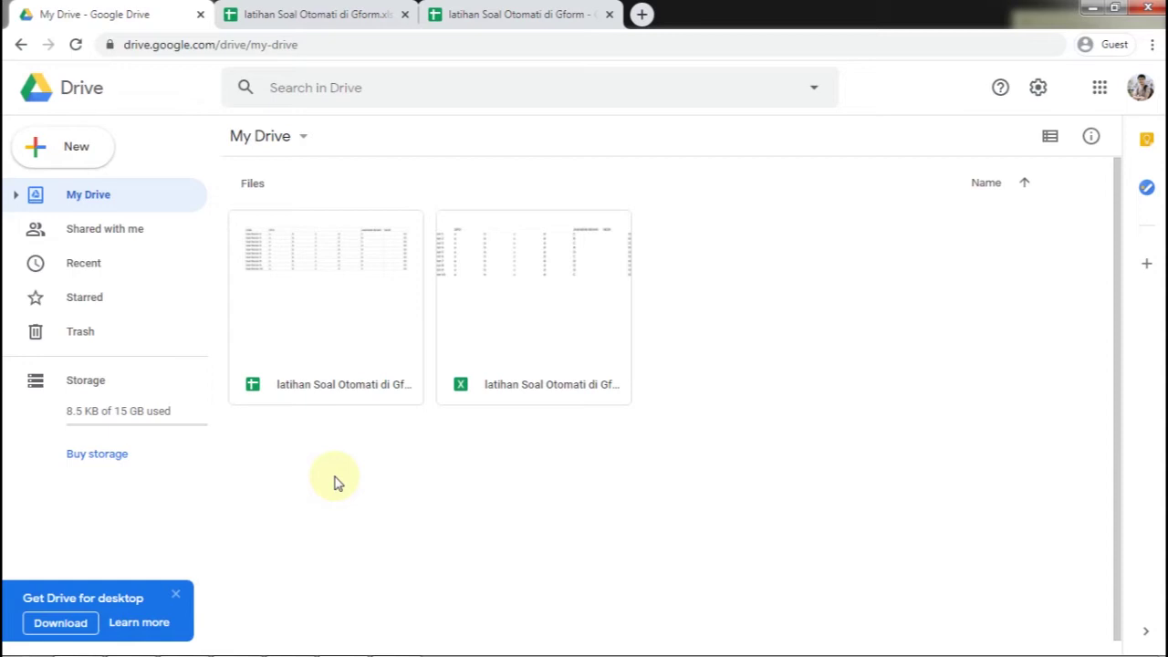
Create a blank Google Form from Drive's New > Google Forms menu
{"action": "left_click", "coordinate": [80, 154]}
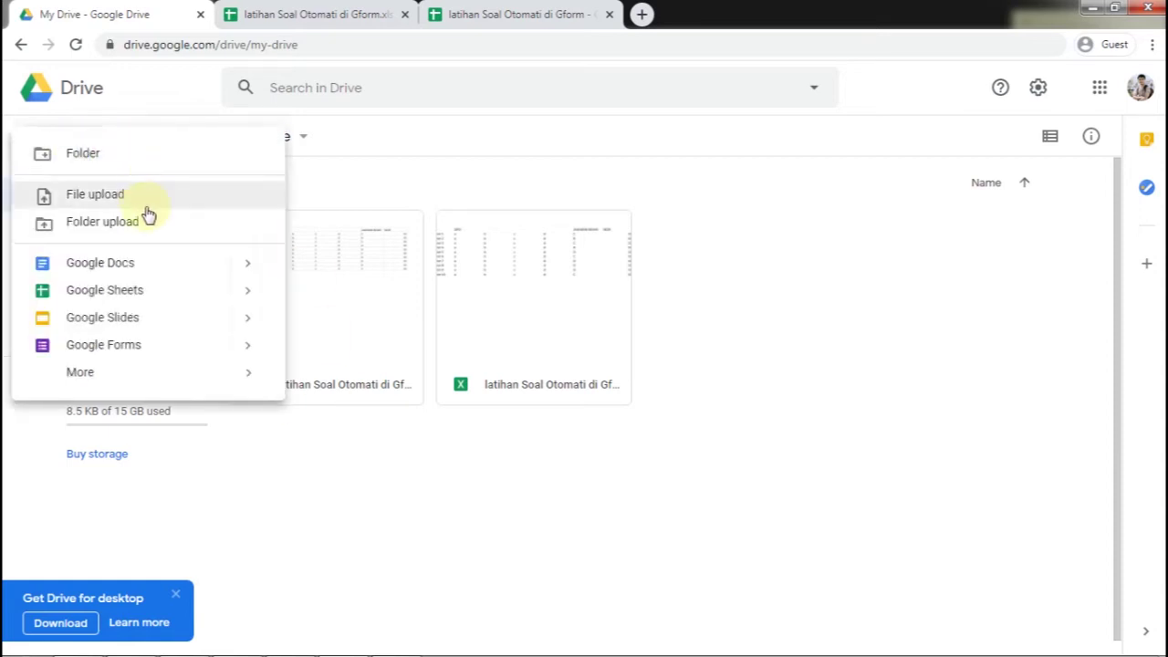
{"action": "left_click", "coordinate": [246, 344]}
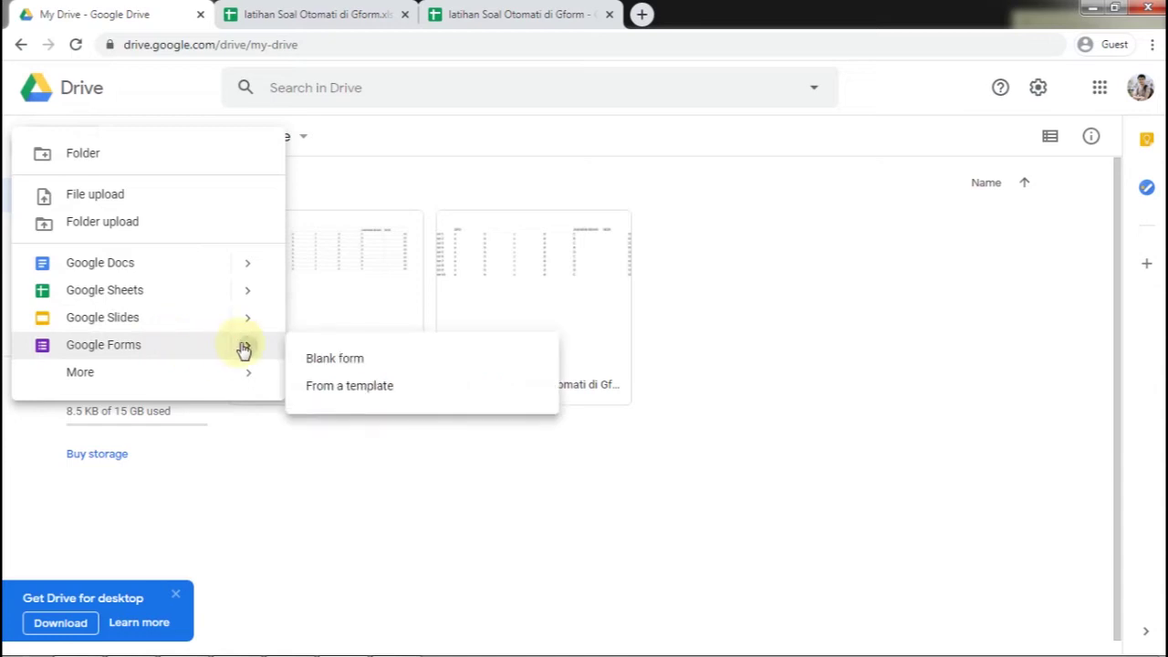
{"action": "left_click", "coordinate": [339, 363]}
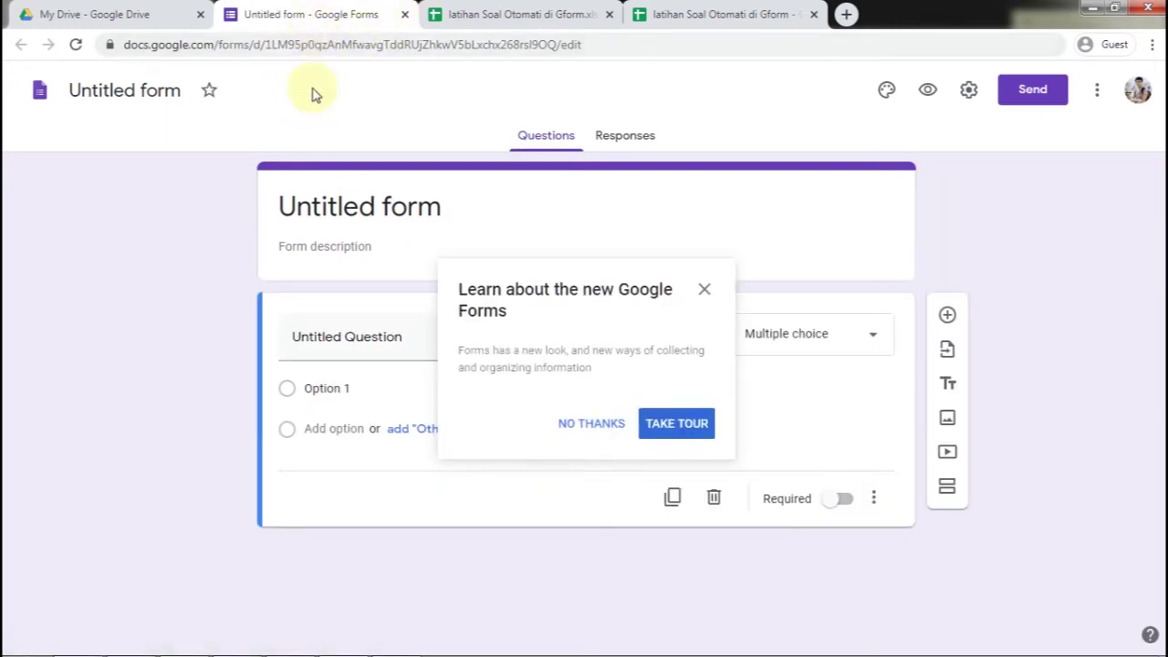
Open Add-ons from the More menu and search the marketplace for 'form builder'
{"action": "left_click", "coordinate": [1096, 96]}
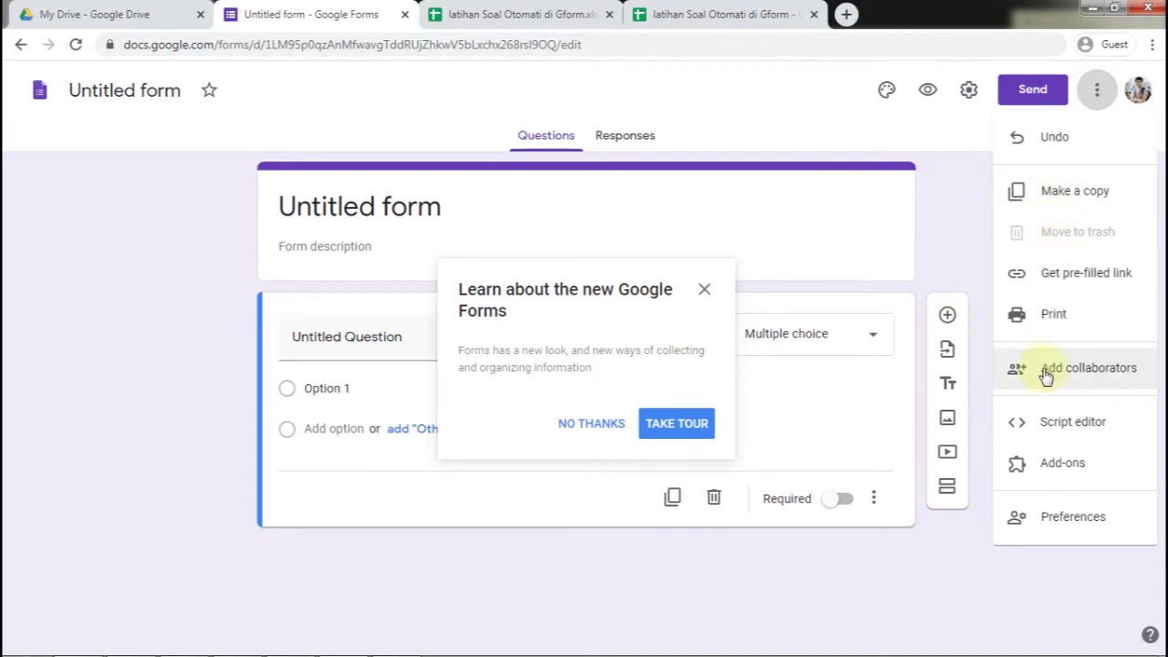
{"action": "left_click", "coordinate": [1067, 464]}
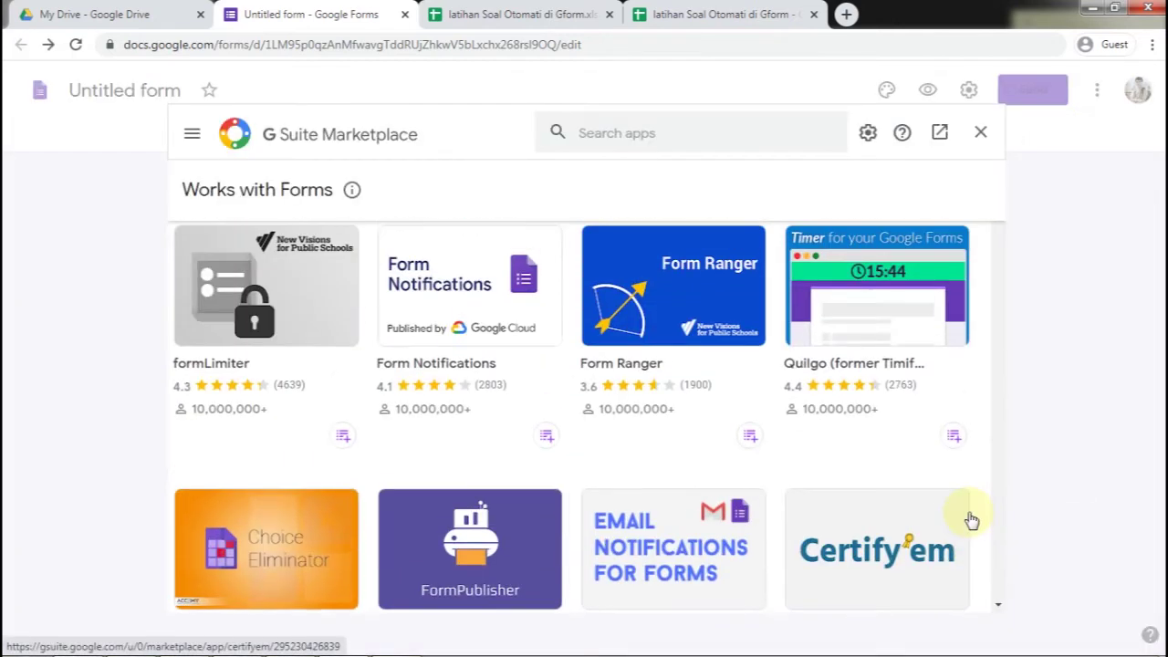
{"action": "scroll", "coordinate": [971, 518], "scroll_direction": "down", "scroll_amount": 4}
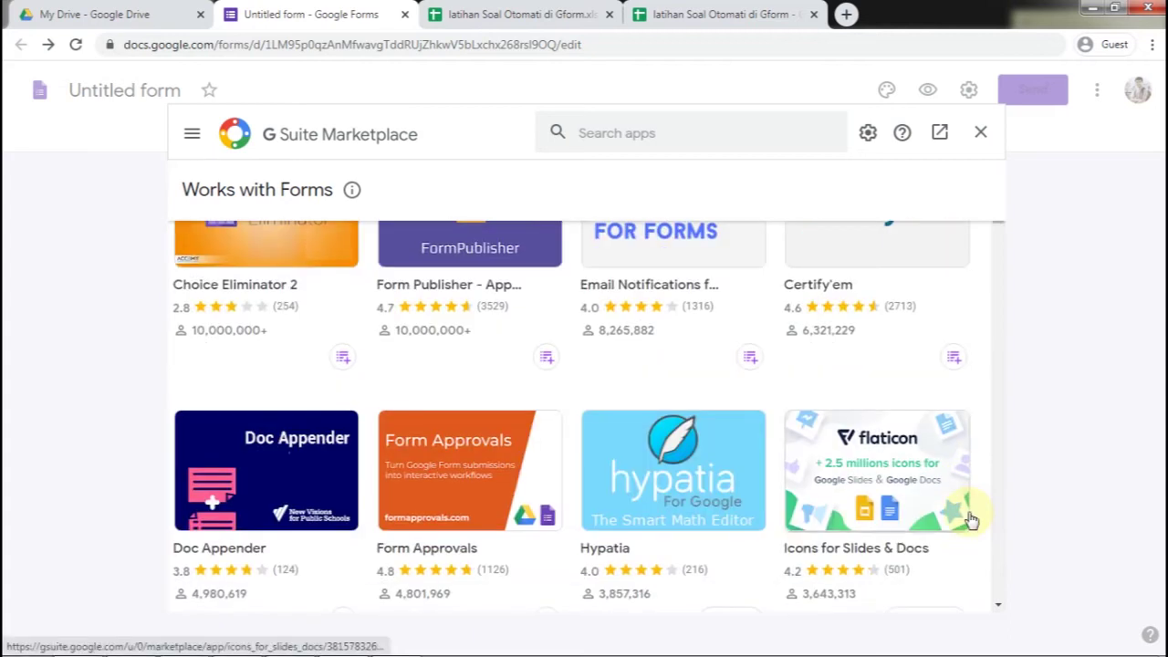
{"action": "scroll", "coordinate": [964, 519], "scroll_direction": "down", "scroll_amount": 3}
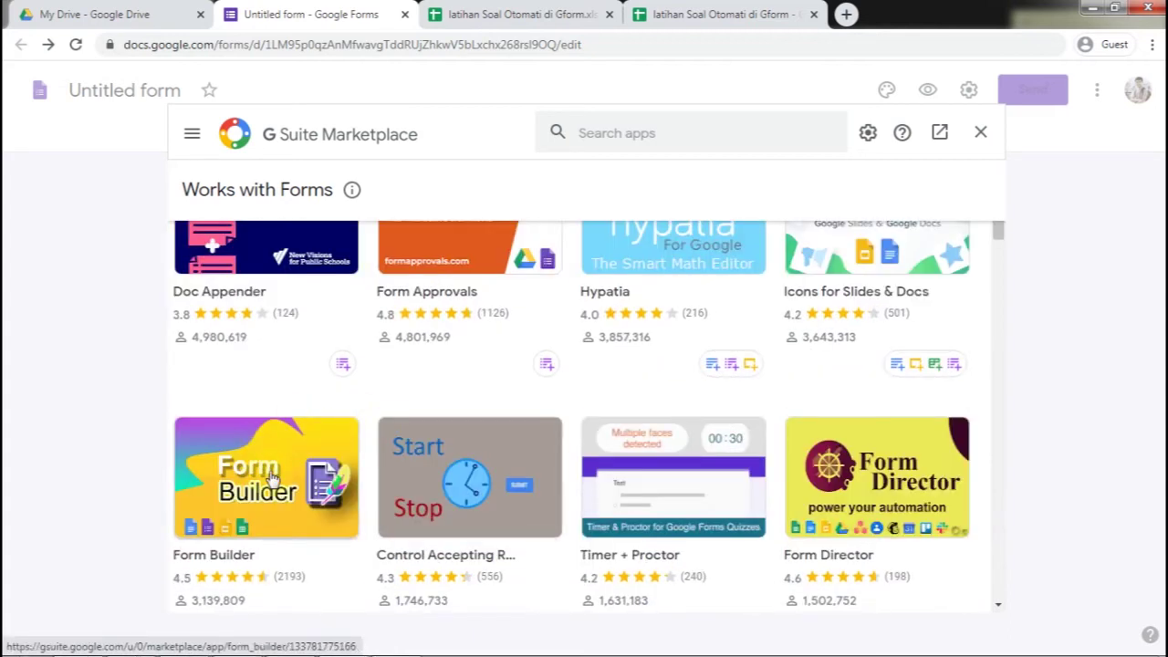
{"action": "scroll", "coordinate": [271, 479], "scroll_direction": "up", "scroll_amount": 5}
{"action": "left_click", "coordinate": [610, 132]}
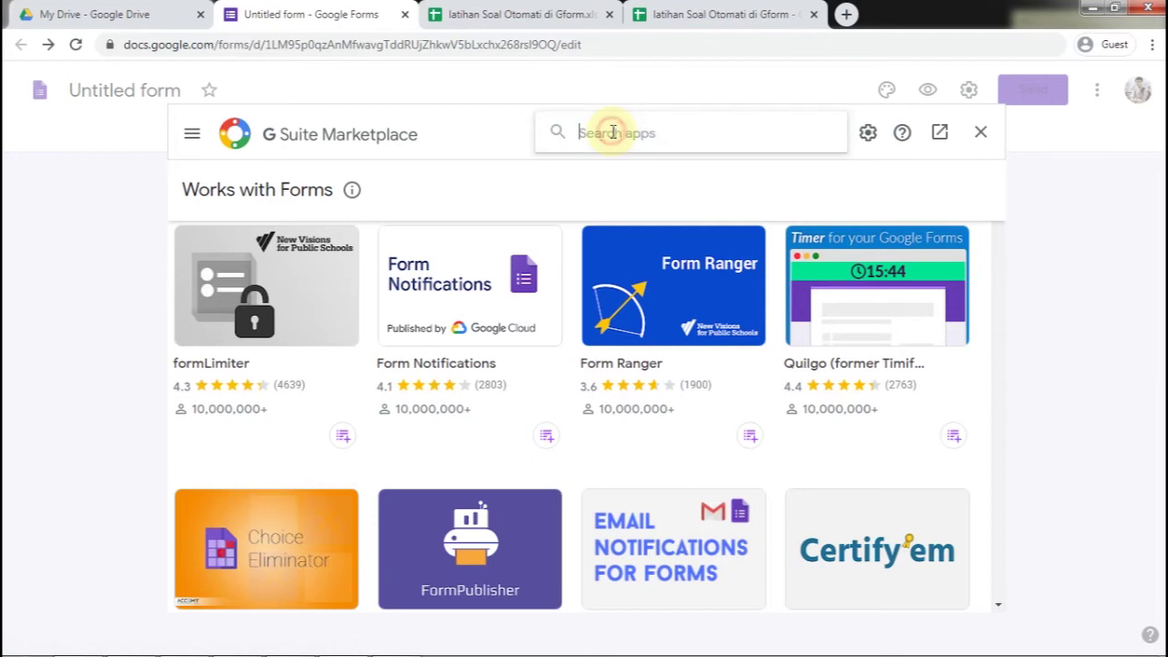
{"action": "type", "text": "form builder"}
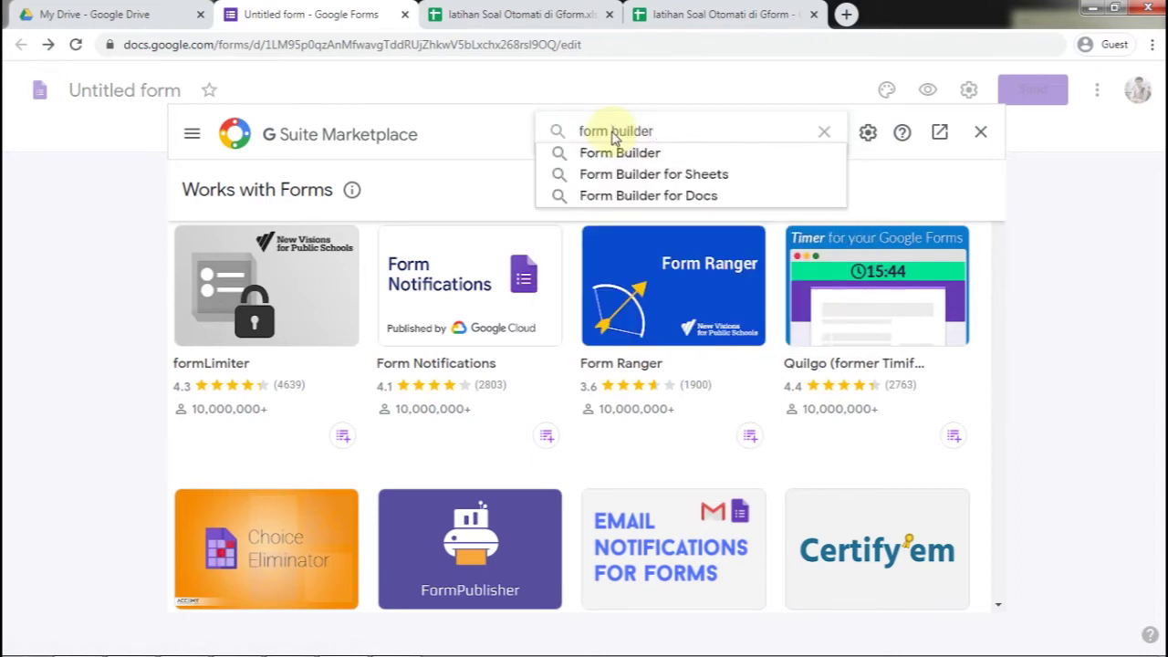
{"action": "key", "text": "Return"}
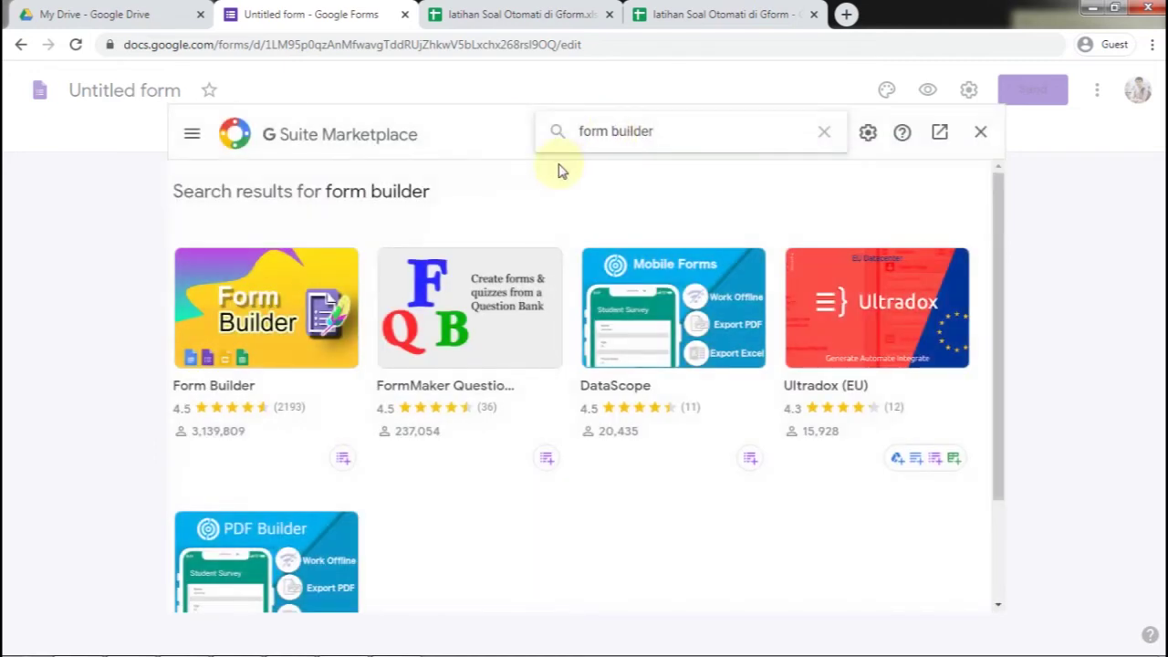
Install the Form Builder add-on, granting it access to the chosen account, and close the marketplace
{"action": "left_click", "coordinate": [242, 294]}
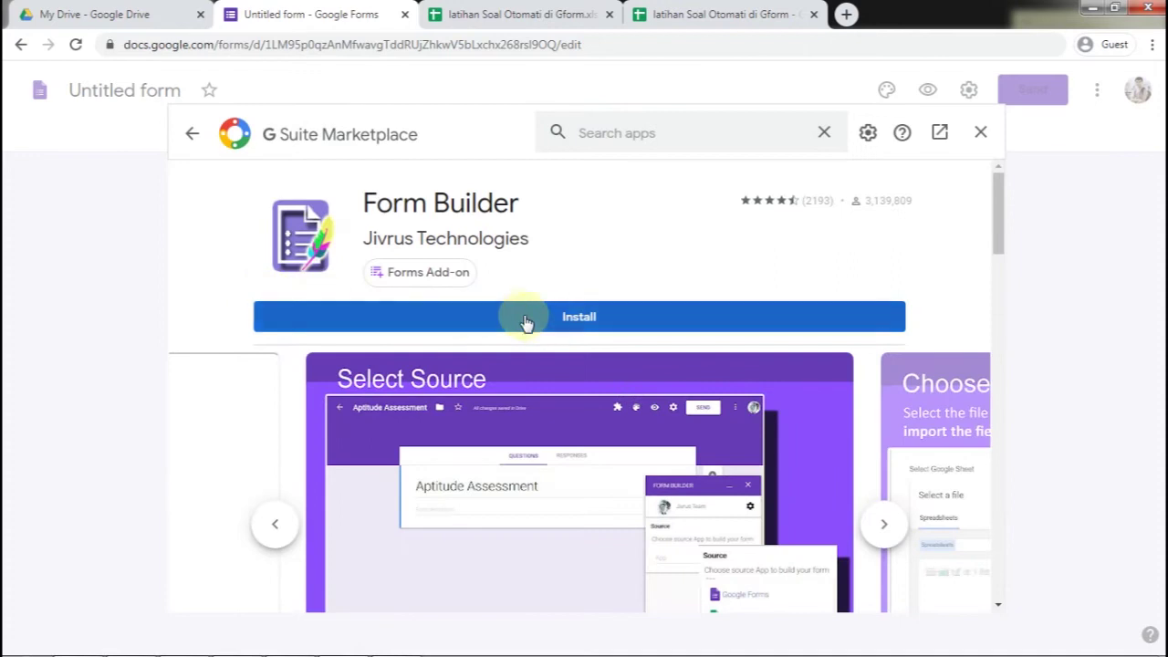
{"action": "left_click", "coordinate": [550, 326]}
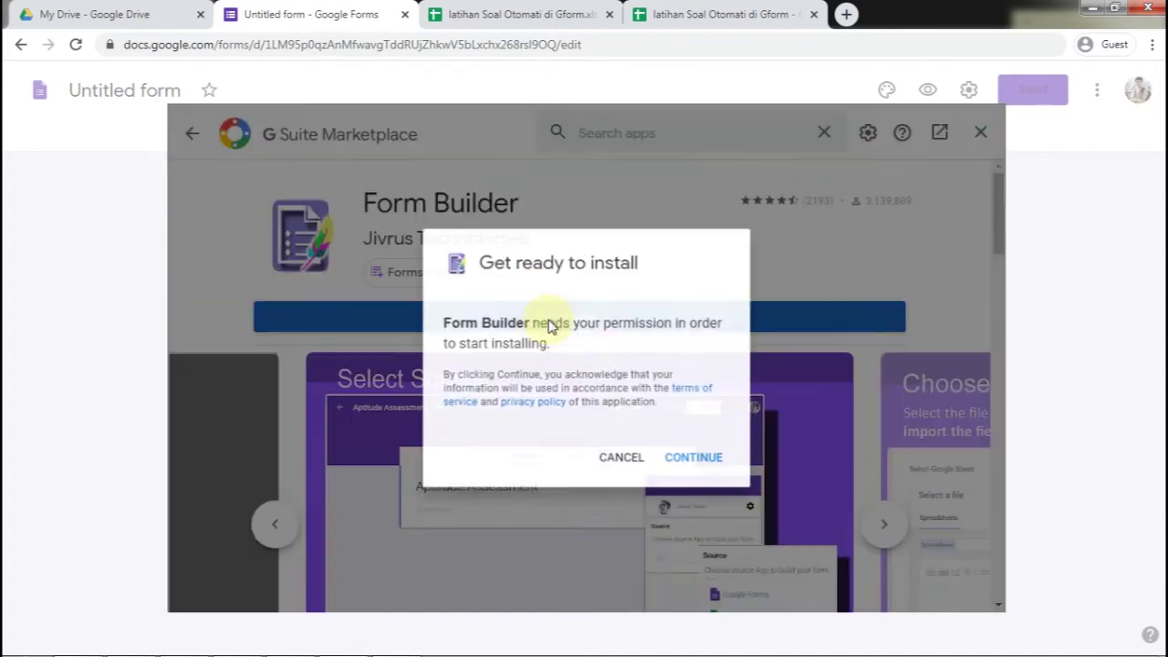
{"action": "left_click", "coordinate": [691, 461]}
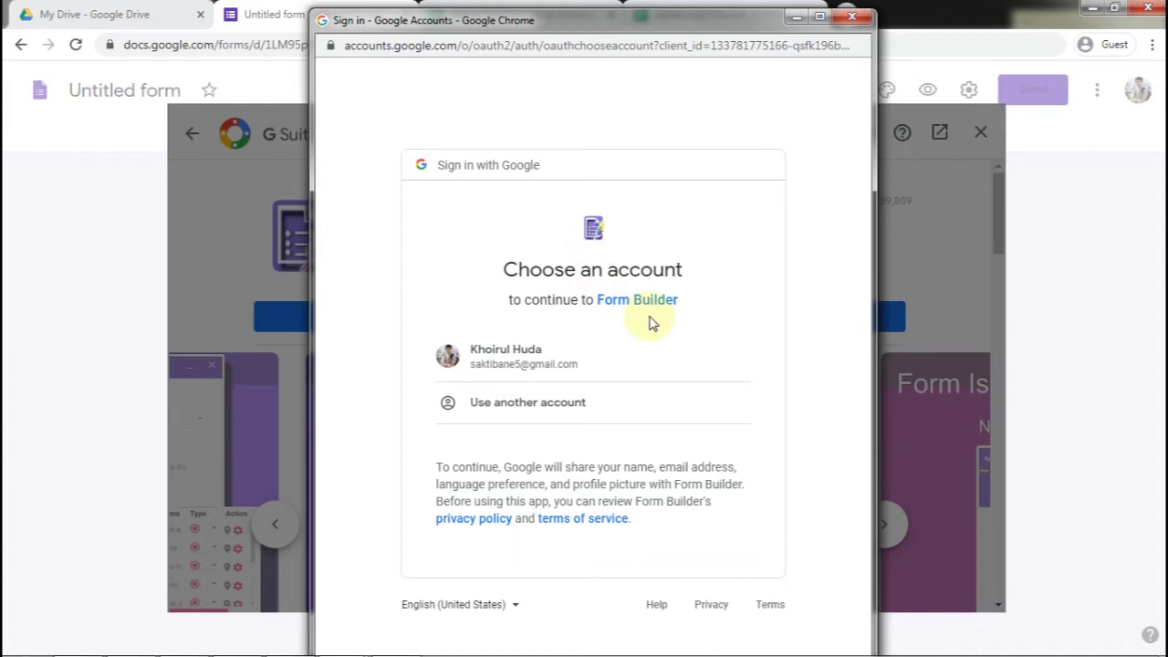
{"action": "left_click", "coordinate": [522, 356]}
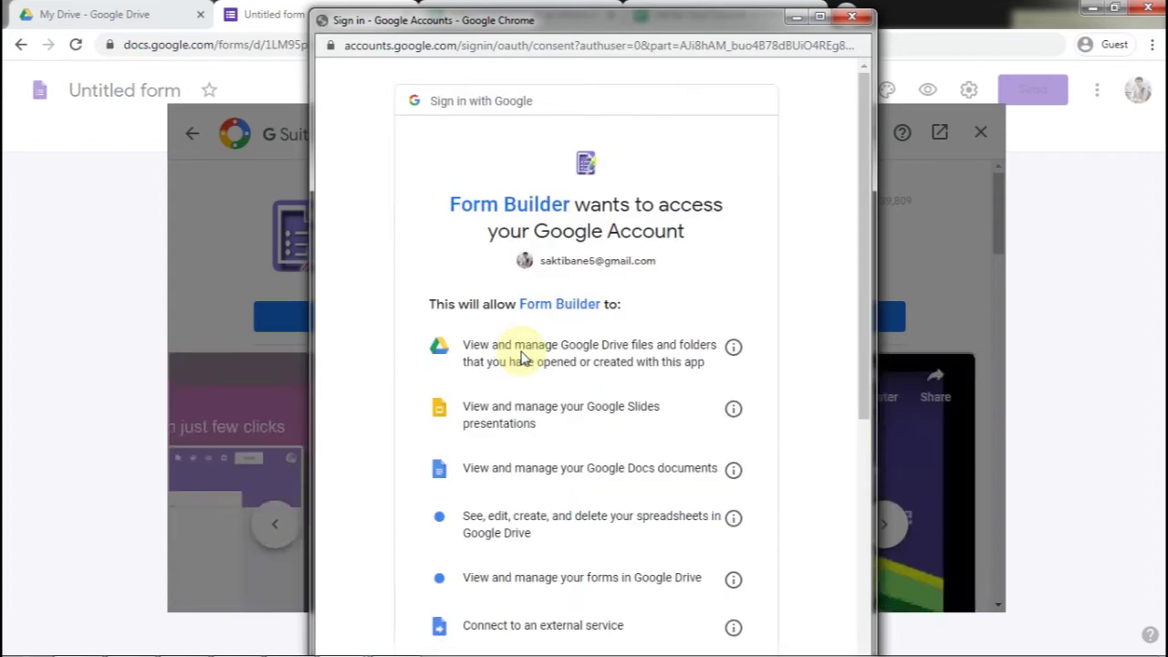
{"action": "scroll", "coordinate": [735, 362], "scroll_direction": "down", "scroll_amount": 2}
{"action": "scroll", "coordinate": [739, 365], "scroll_direction": "down", "scroll_amount": 3}
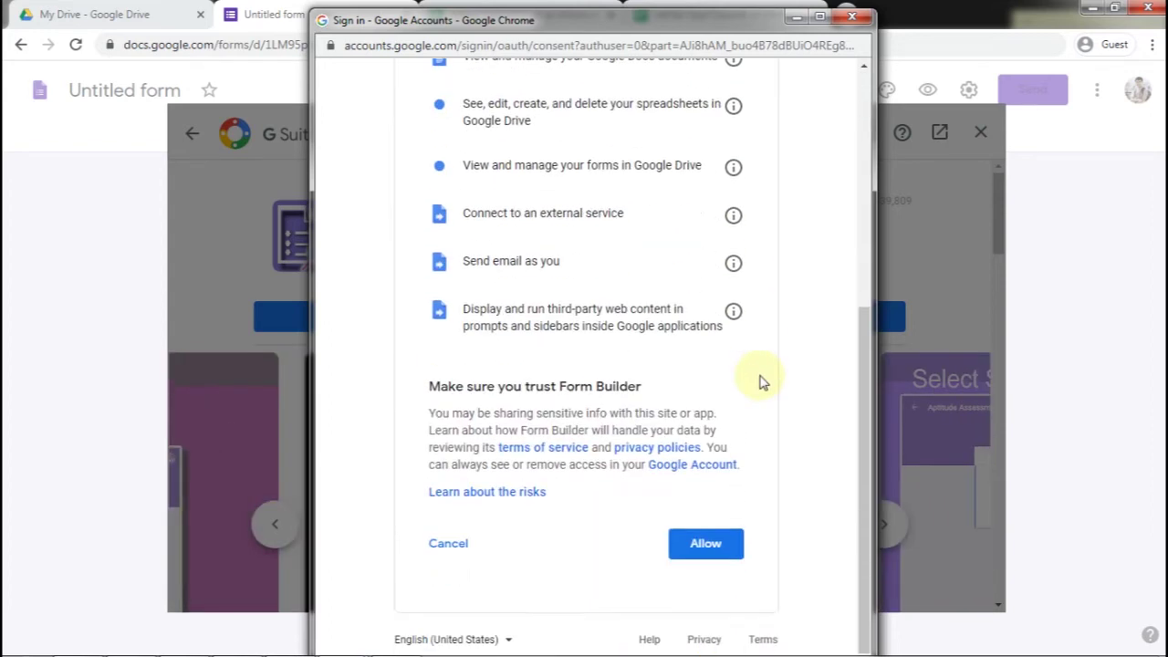
{"action": "left_click", "coordinate": [718, 541]}
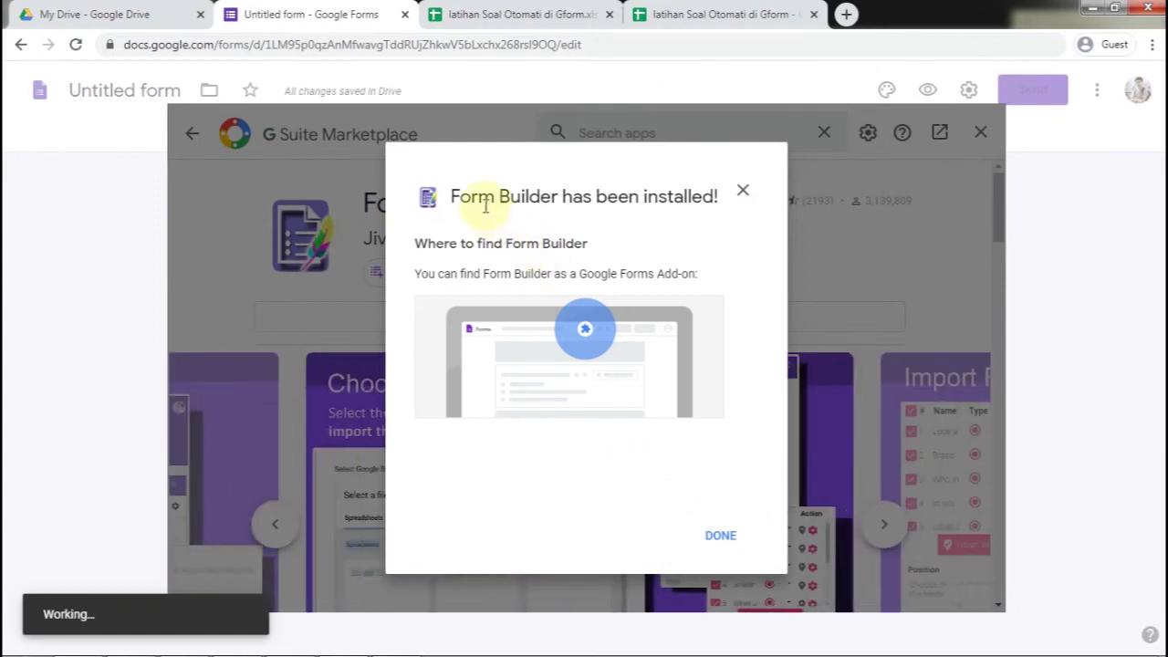
{"action": "left_click", "coordinate": [722, 537]}
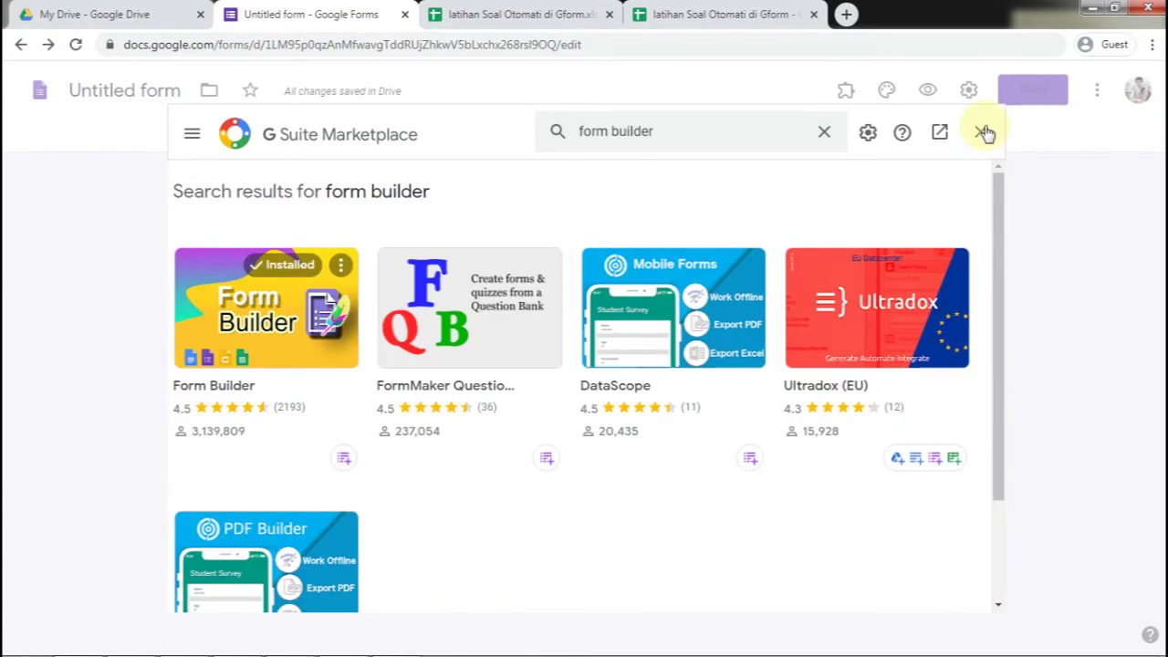
{"action": "left_click", "coordinate": [981, 132]}
Check that Form Builder appears in the form's add-ons list
{"action": "left_click", "coordinate": [845, 89]}
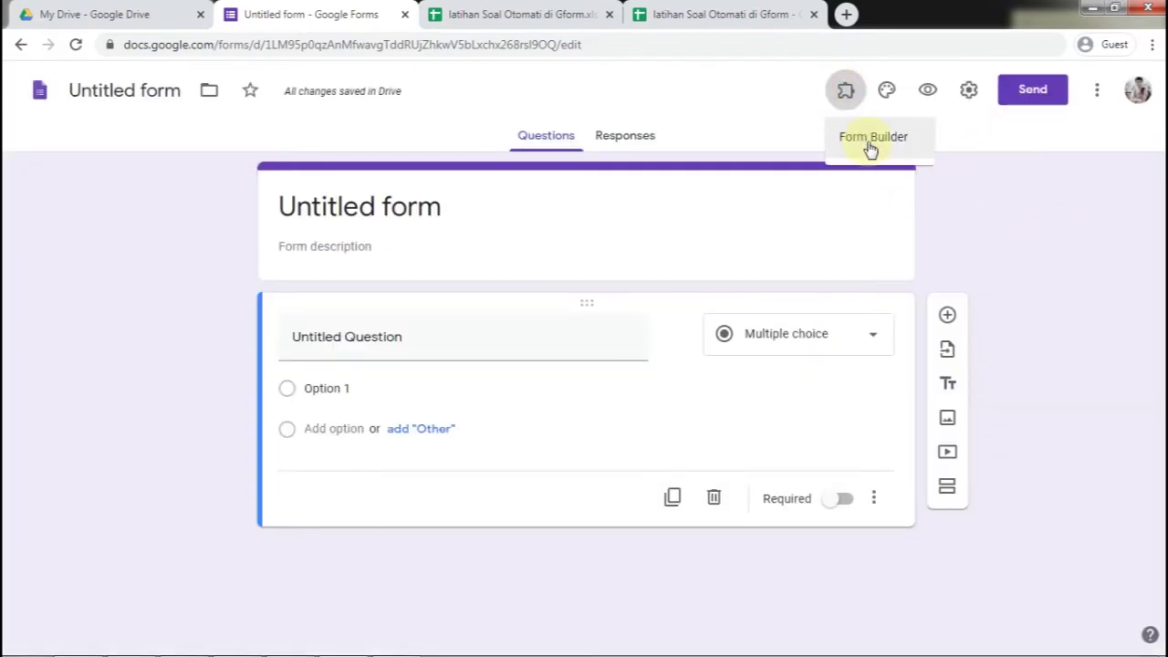
{"action": "left_click", "coordinate": [998, 208]}
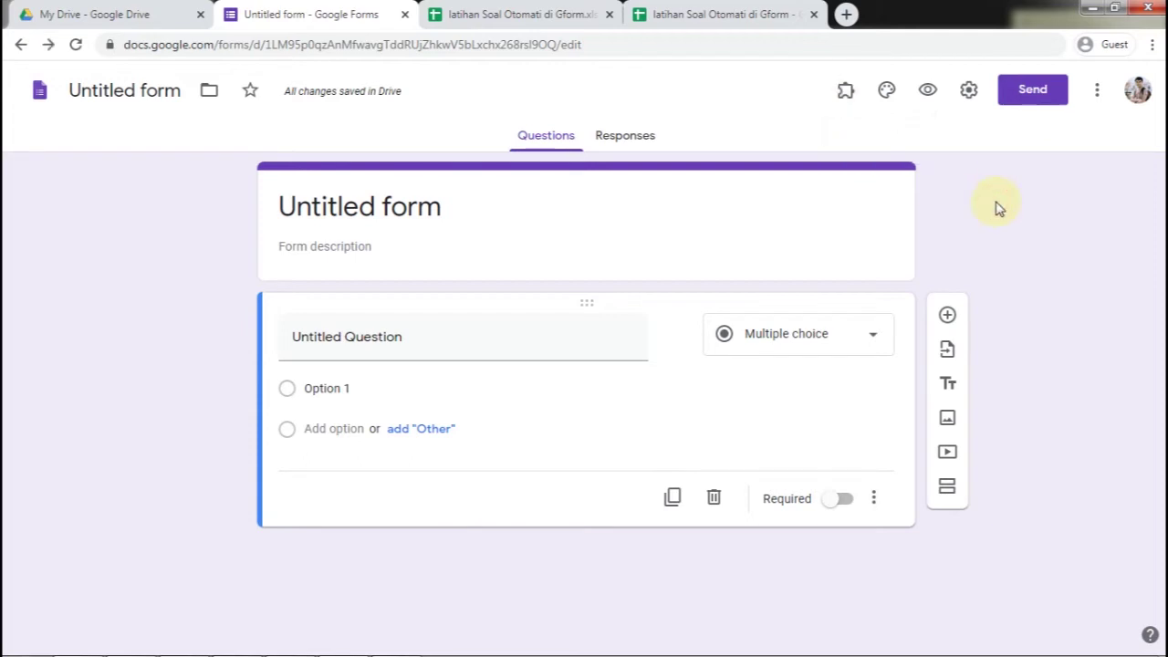
{"action": "left_click", "coordinate": [847, 91]}
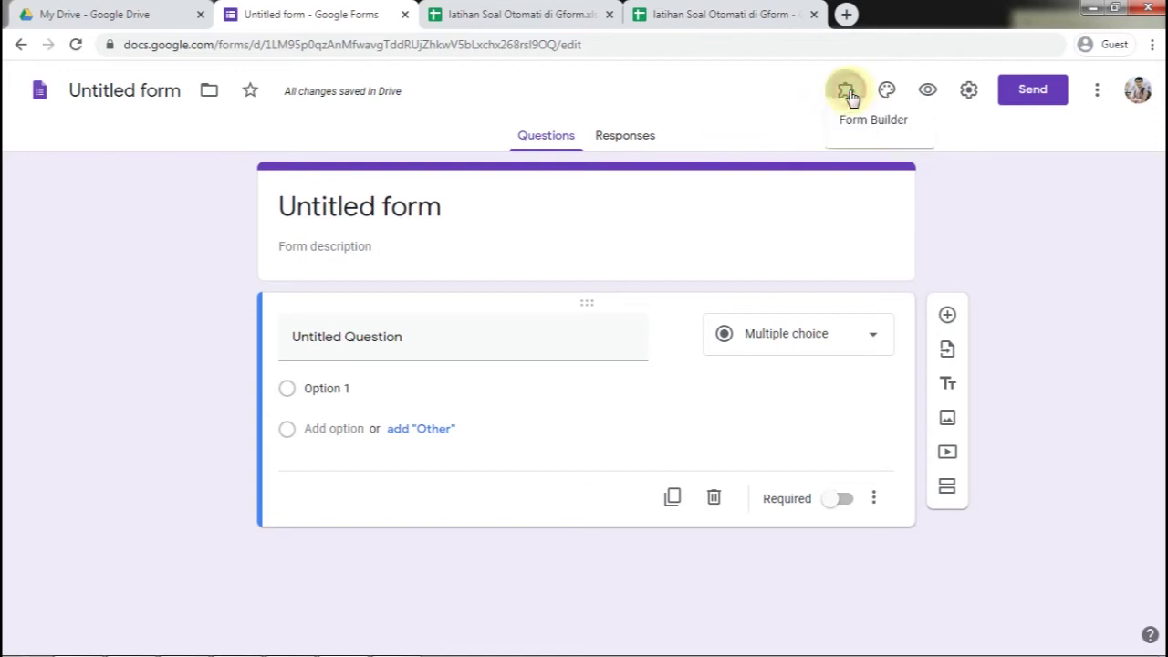
{"action": "left_click", "coordinate": [847, 91]}
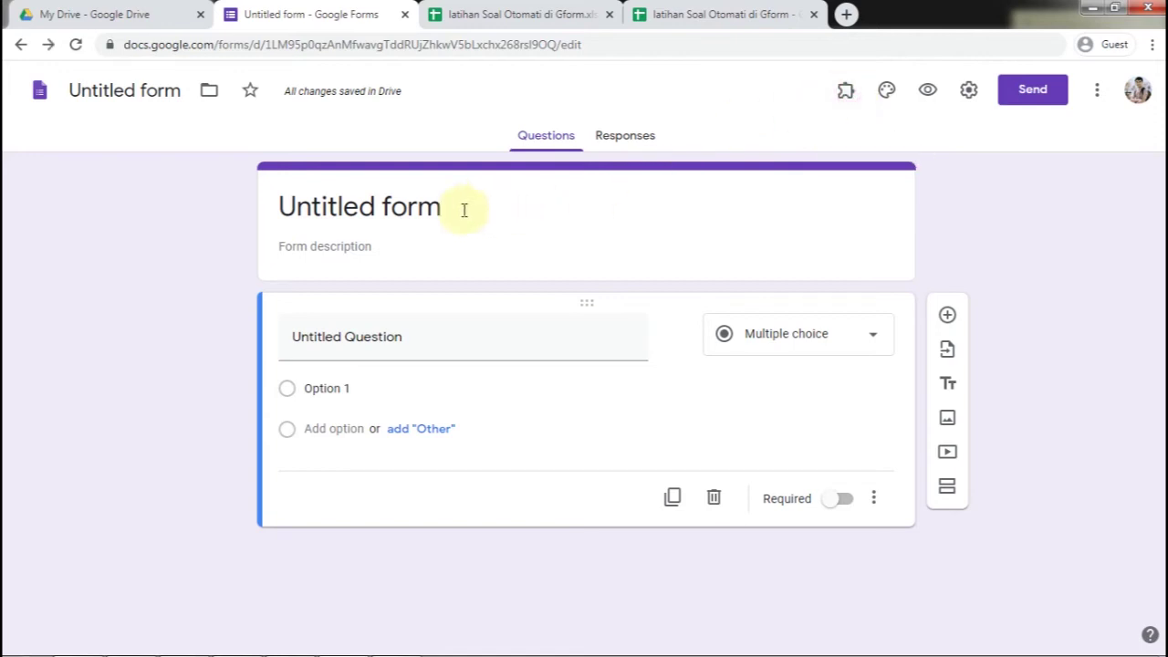
Title the form 'Latihan Soal Ulangan Matematika' and give the document the same name
{"action": "left_click", "coordinate": [462, 209]}
{"action": "type", "text": "latihan Soal"}
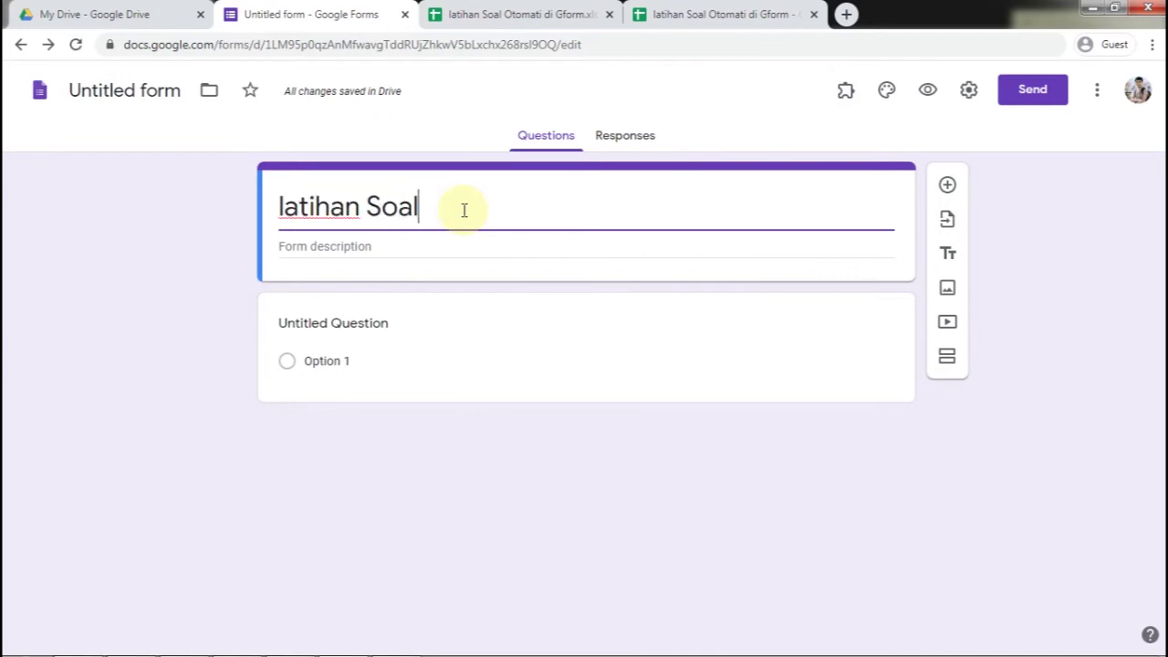
{"action": "type", "text": " Ulangan"}
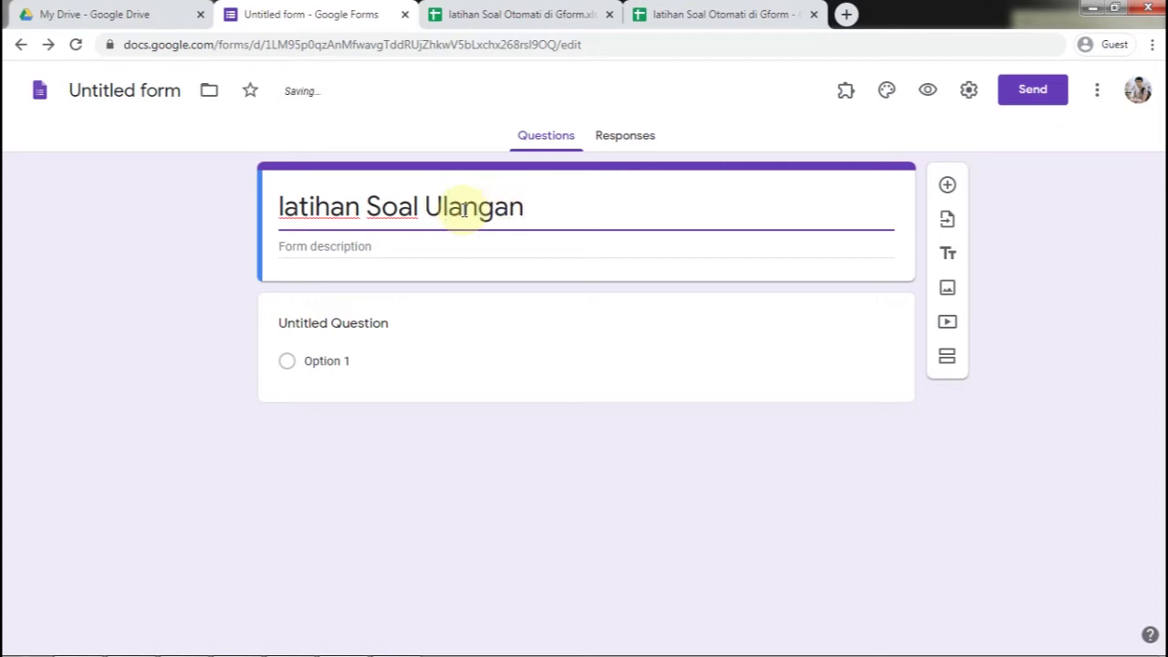
{"action": "left_click", "coordinate": [286, 208]}
{"action": "key", "text": "BackSpace"}
{"action": "type", "text": "L"}
{"action": "left_click", "coordinate": [642, 215]}
{"action": "type", "text": "Matemat"}
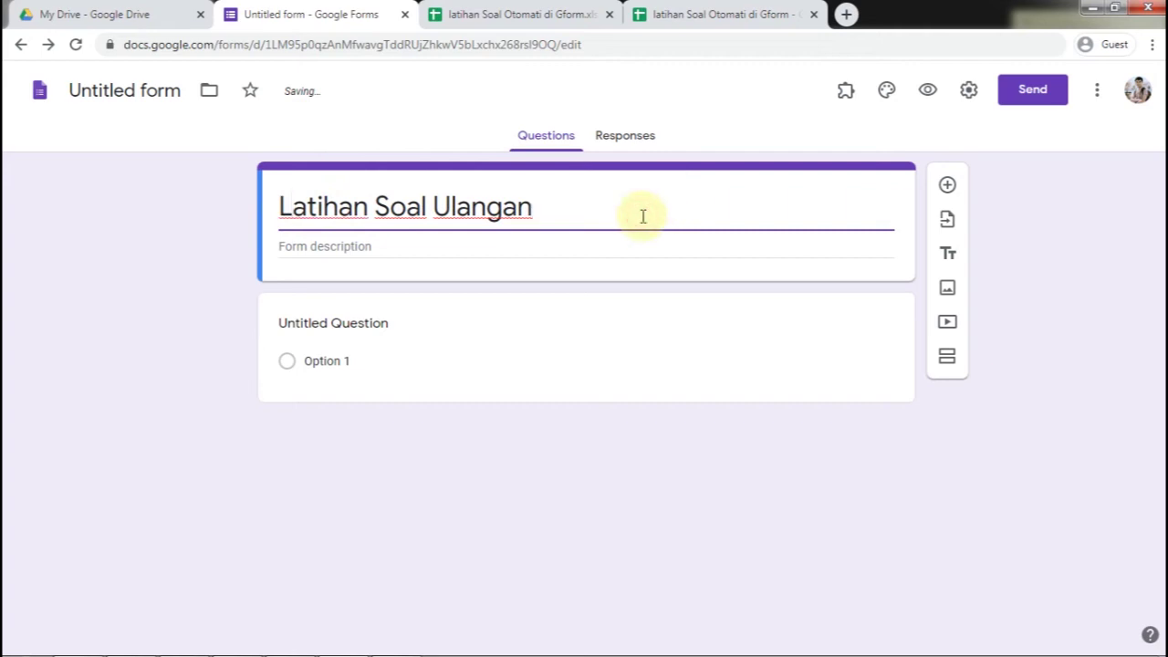
{"action": "type", "text": "ika"}
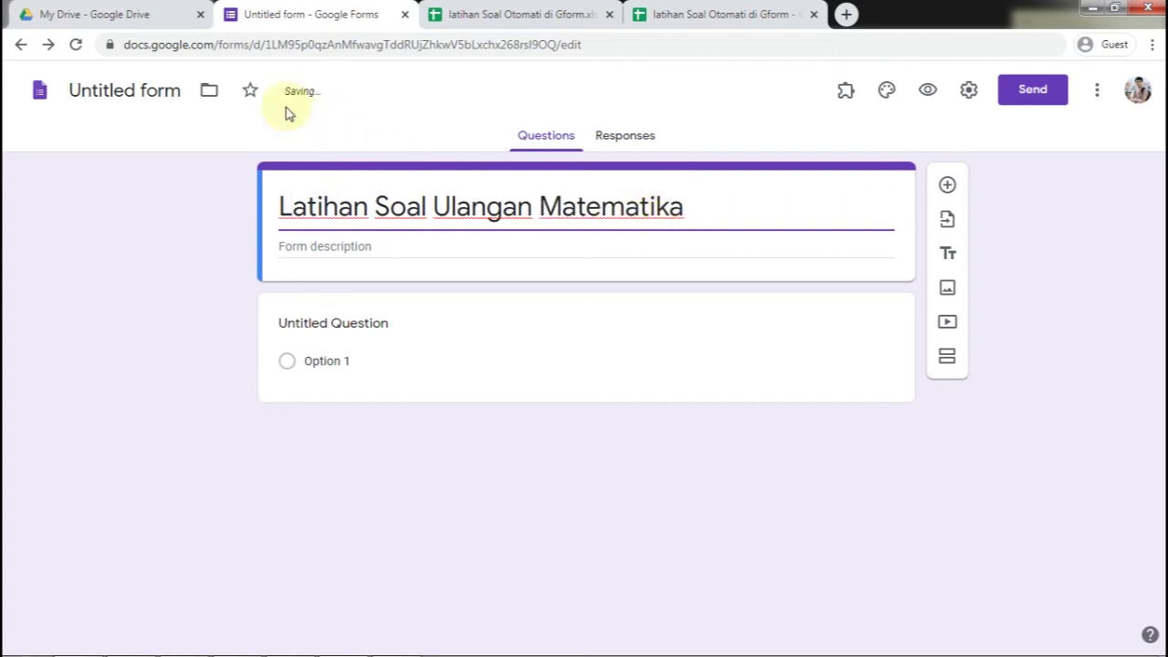
{"action": "left_click", "coordinate": [119, 95]}
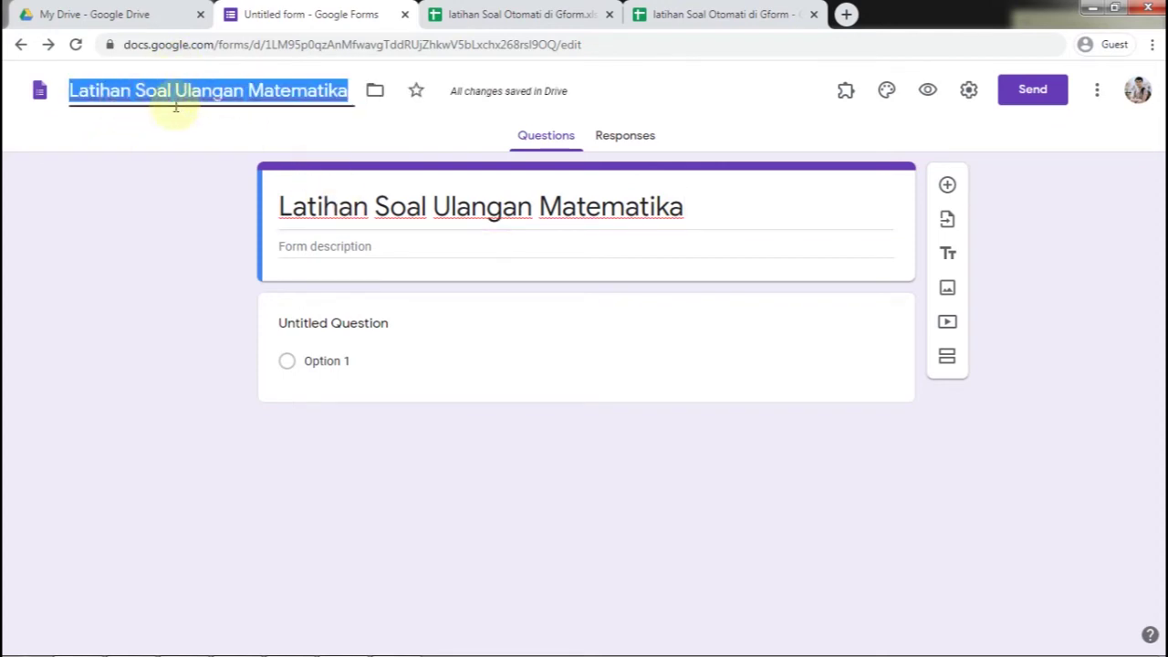
{"action": "left_click", "coordinate": [156, 234]}
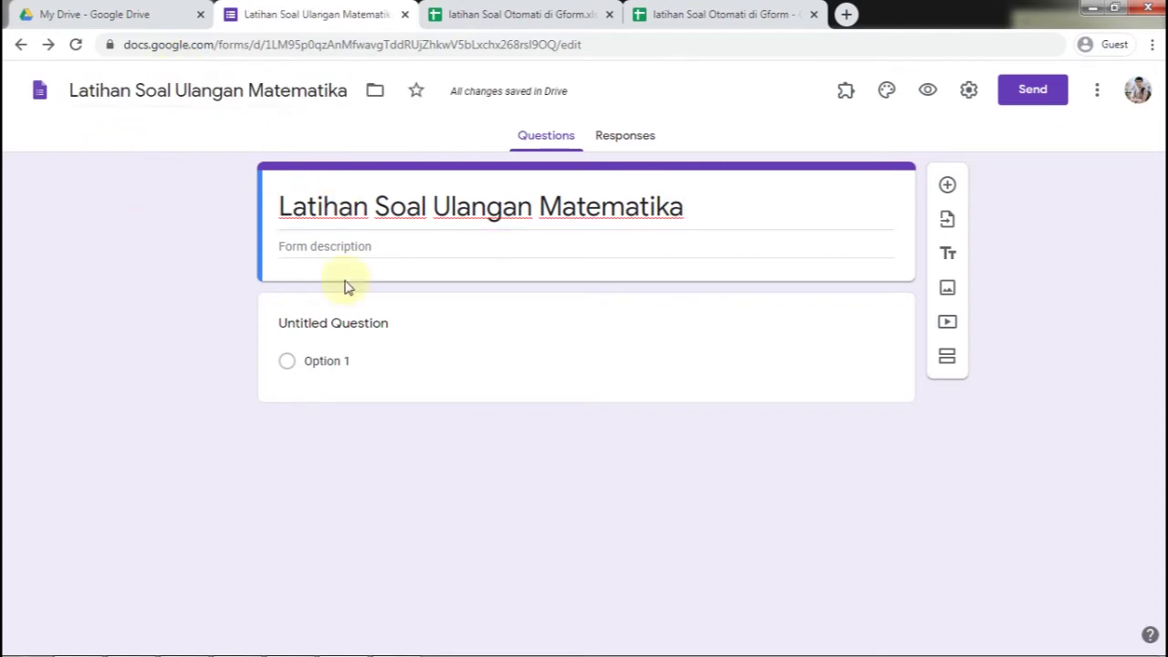
Make the first question a required short-answer 'Nama Siswa' and add a new question below
{"action": "left_click", "coordinate": [399, 323]}
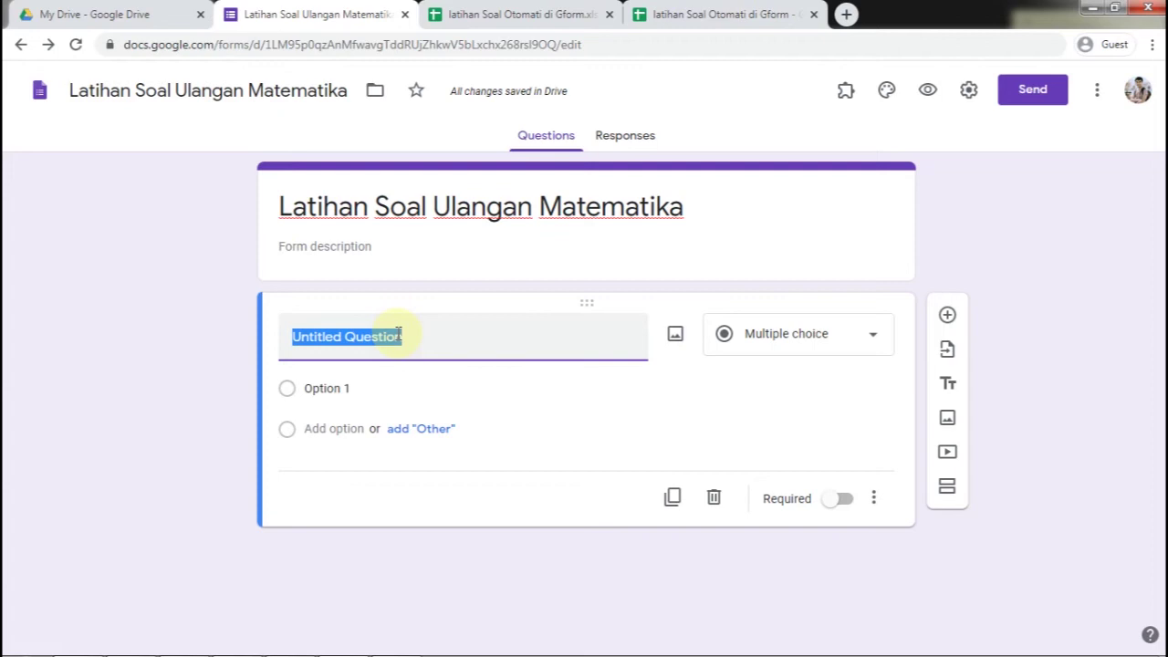
{"action": "type", "text": "Nama Siswa"}
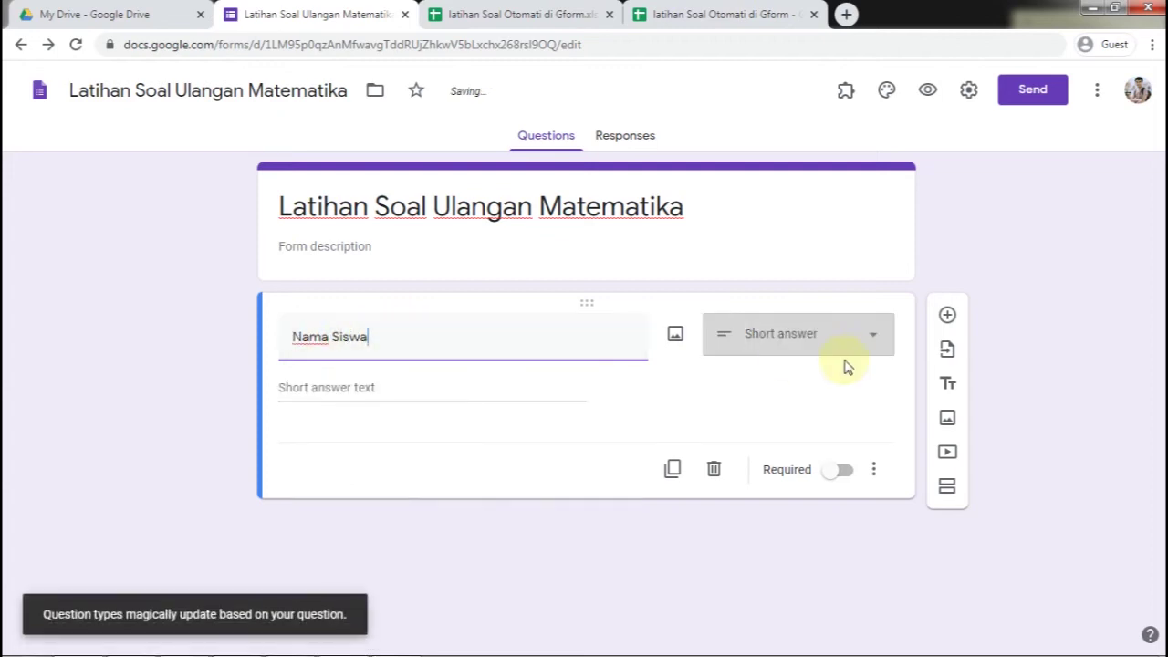
{"action": "left_click", "coordinate": [874, 339]}
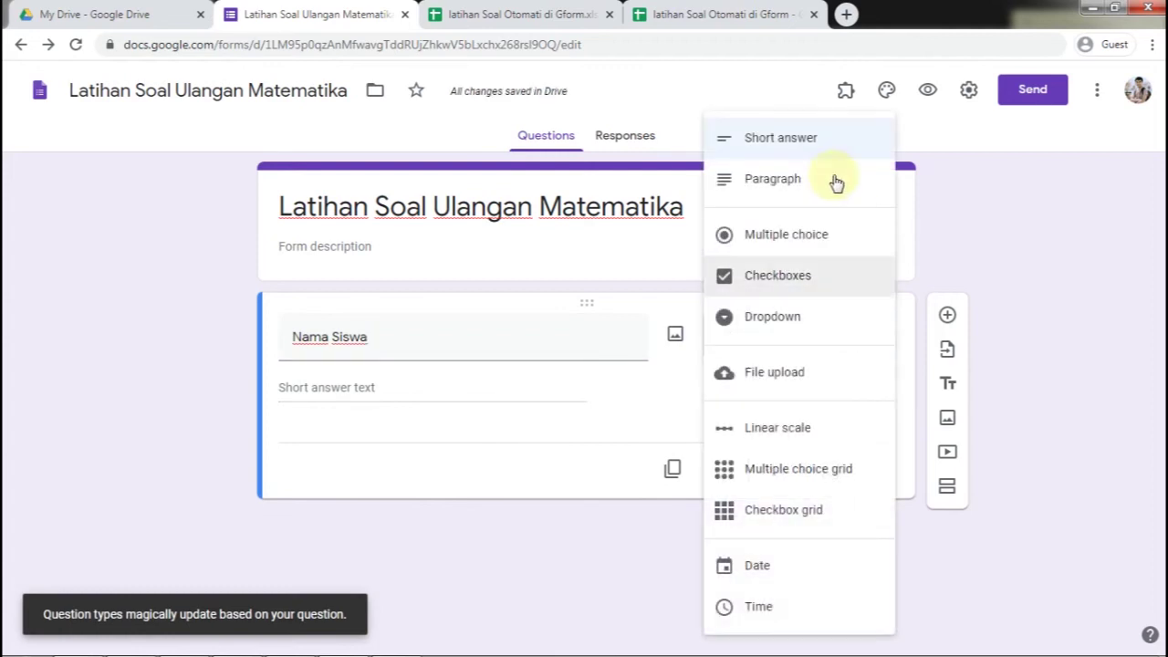
{"action": "left_click", "coordinate": [820, 152]}
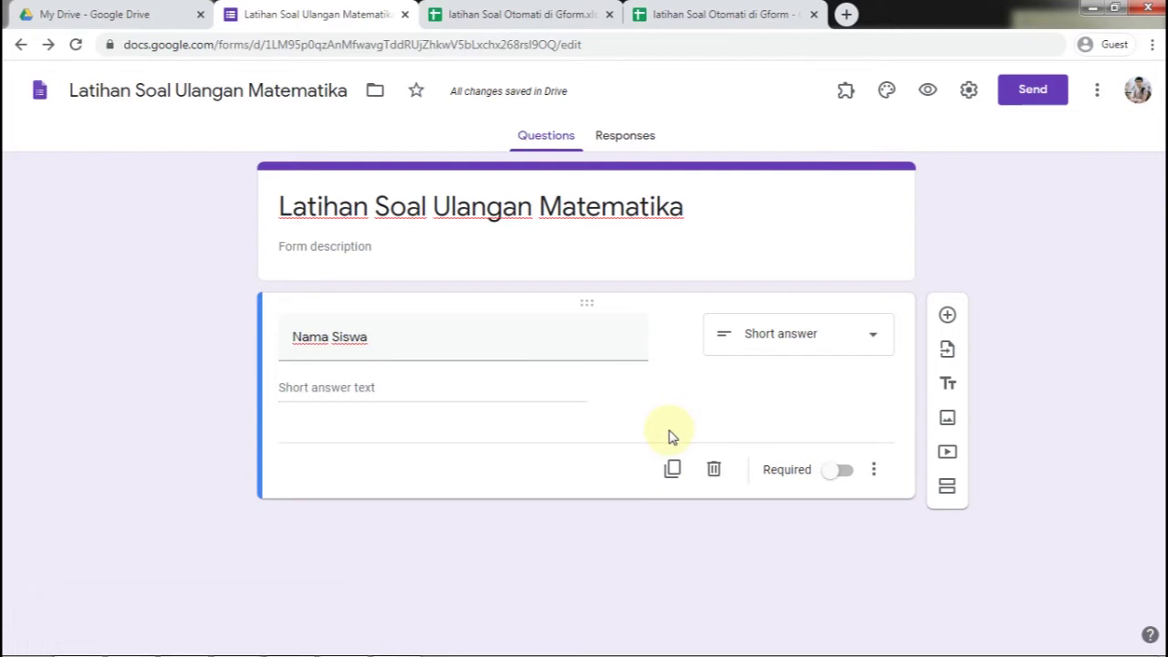
{"action": "left_click", "coordinate": [839, 472]}
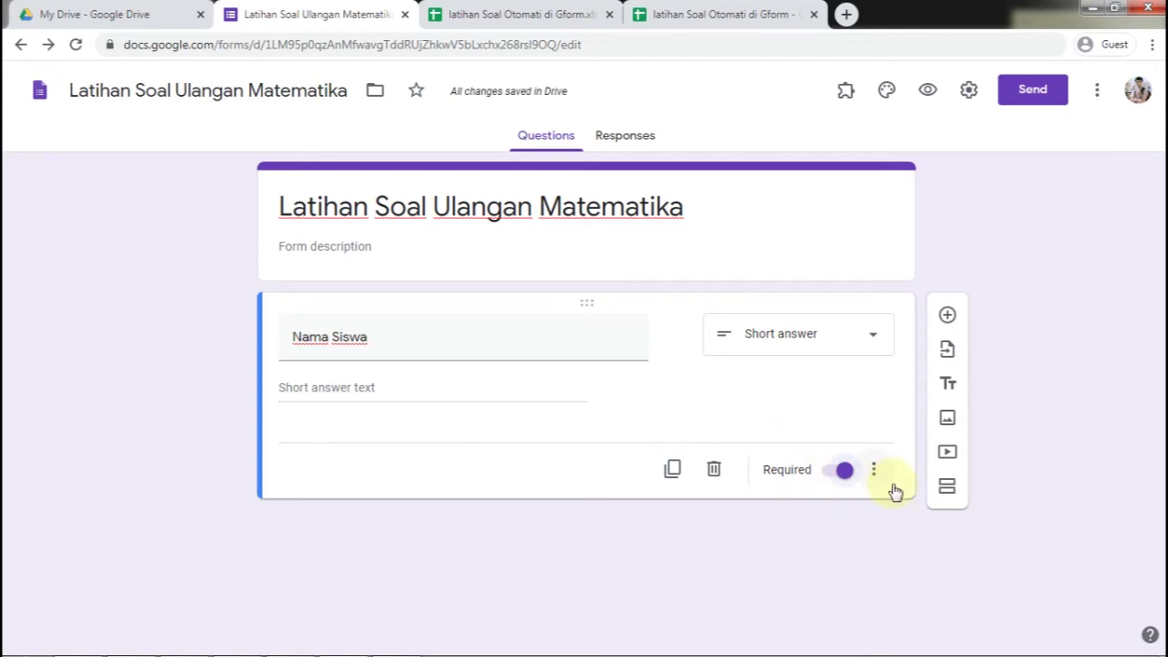
{"action": "left_click", "coordinate": [947, 314]}
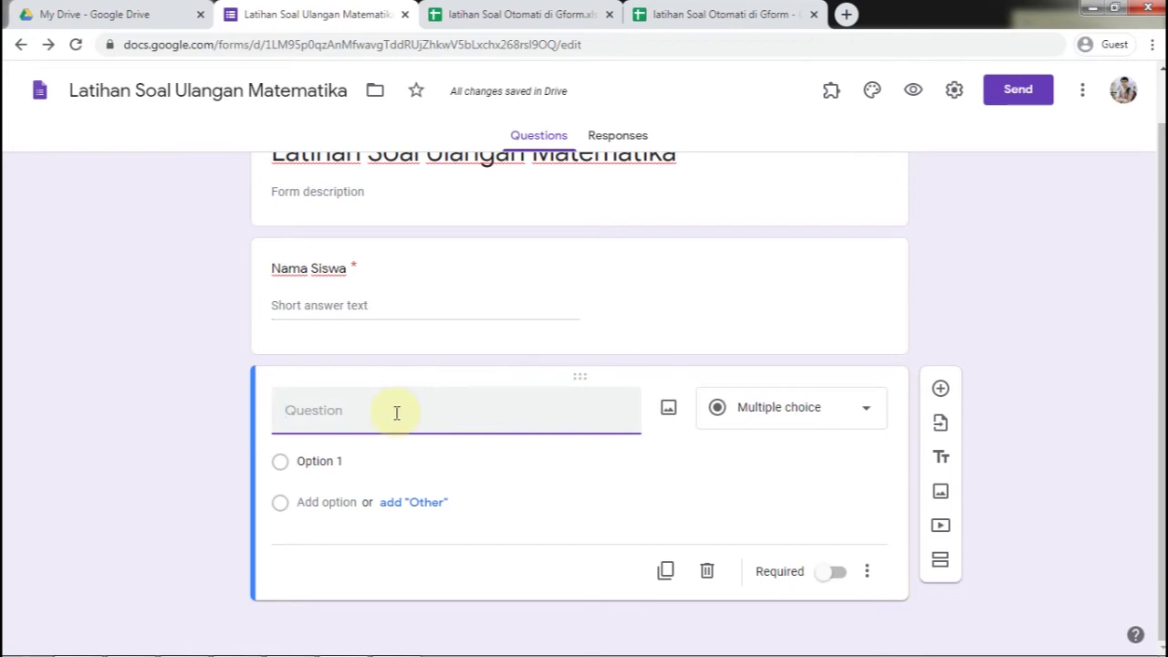
Title a new question 'Kelas' and make it a short-answer question
{"action": "type", "text": "Kelas"}
{"action": "left_click", "coordinate": [847, 408]}
{"action": "left_click", "coordinate": [789, 159]}
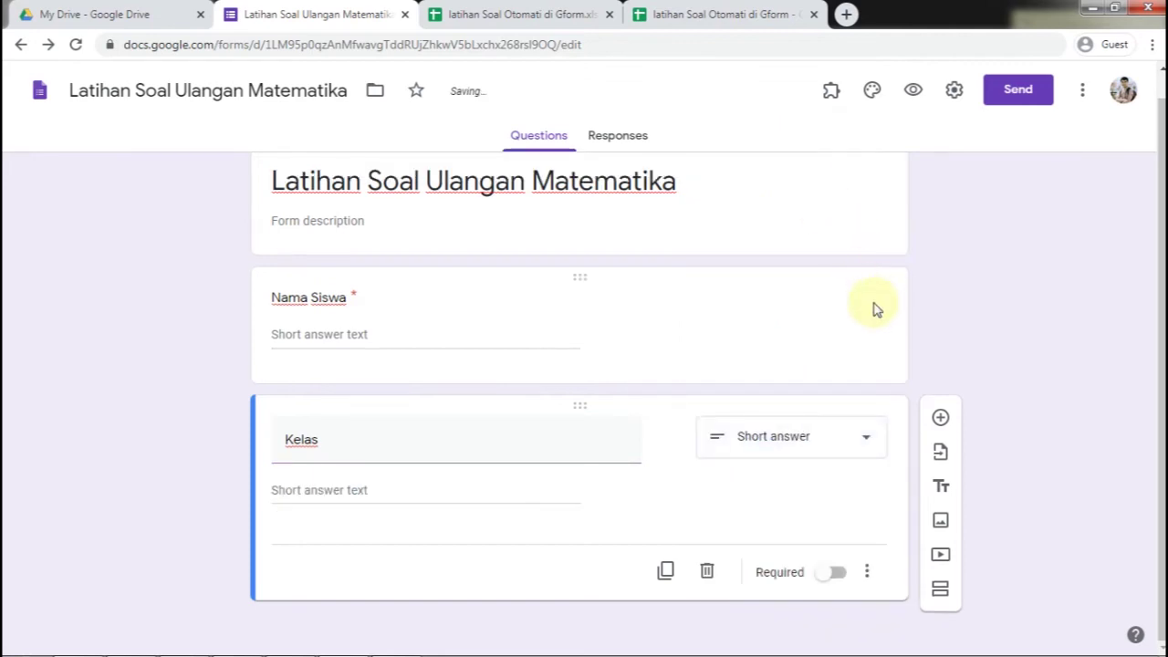
Add a 'Nomor Absen' question and mark both Kelas and Nomor Absen as required
{"action": "left_click", "coordinate": [940, 418]}
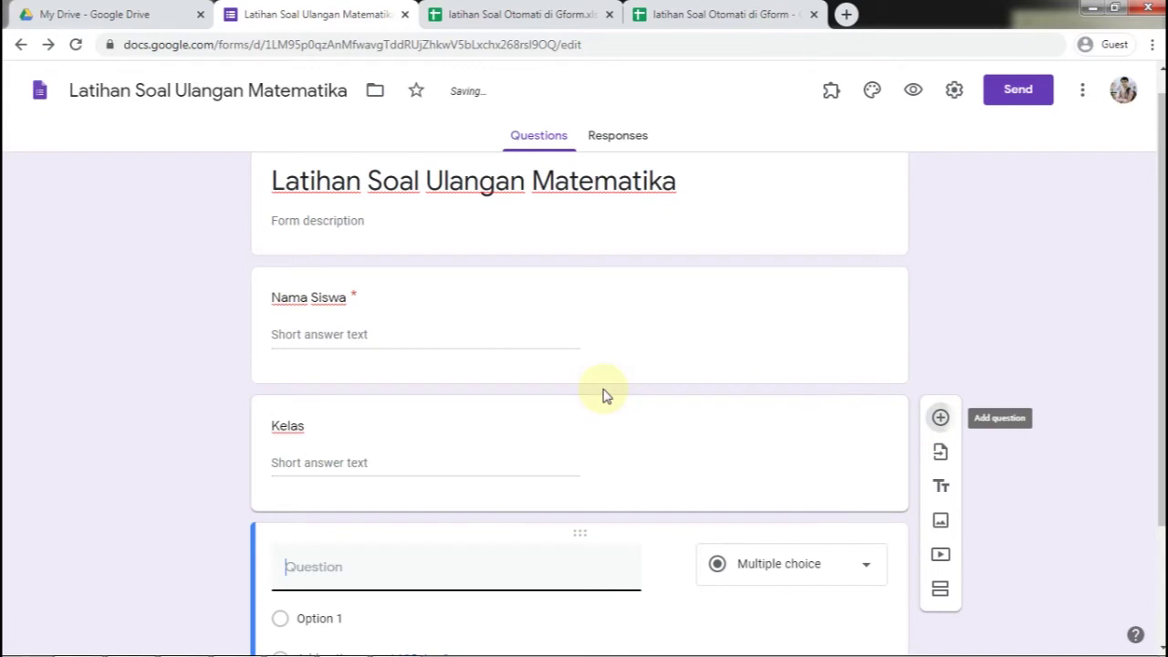
{"action": "type", "text": "Nomor Absen"}
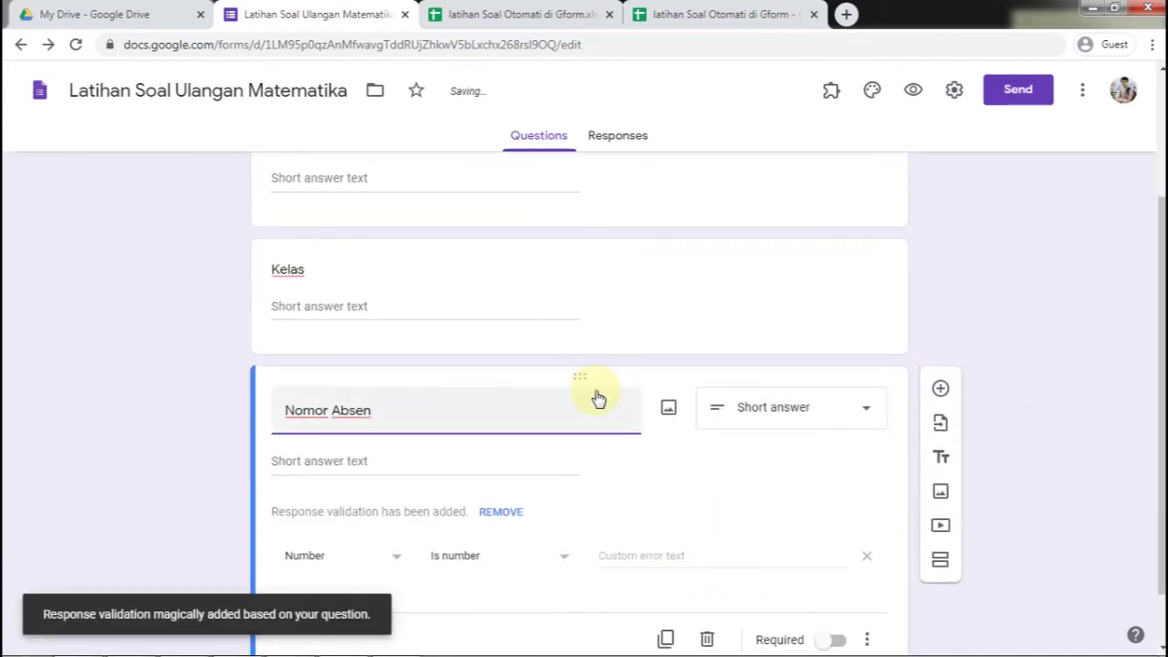
{"action": "left_click", "coordinate": [568, 283]}
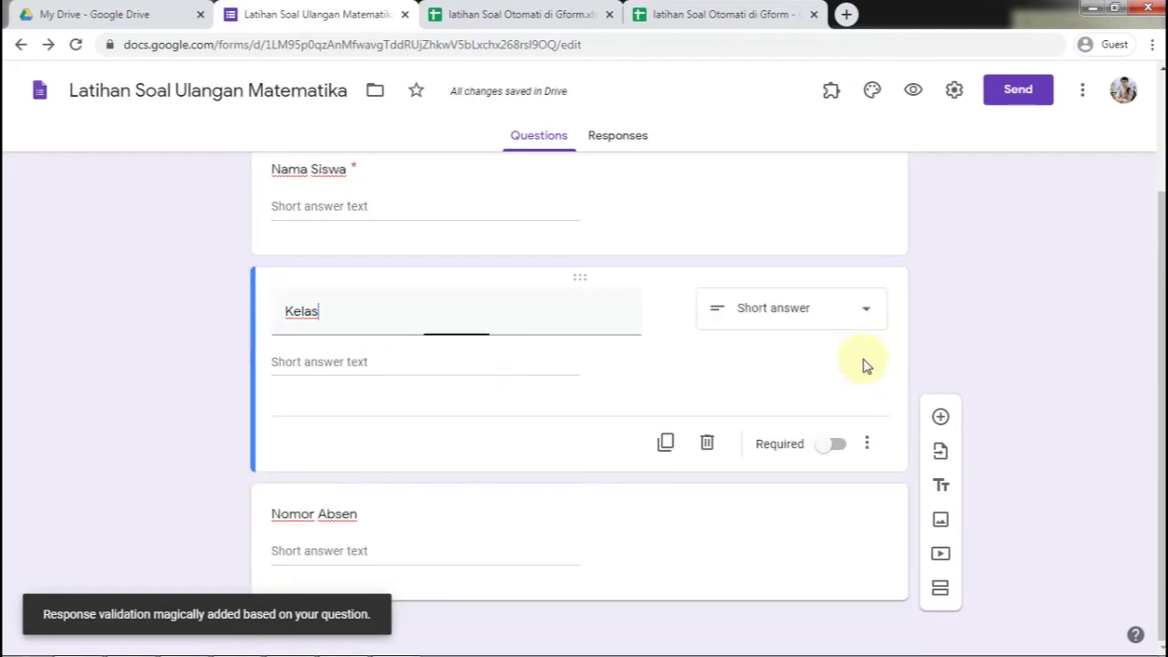
{"action": "left_click", "coordinate": [838, 443]}
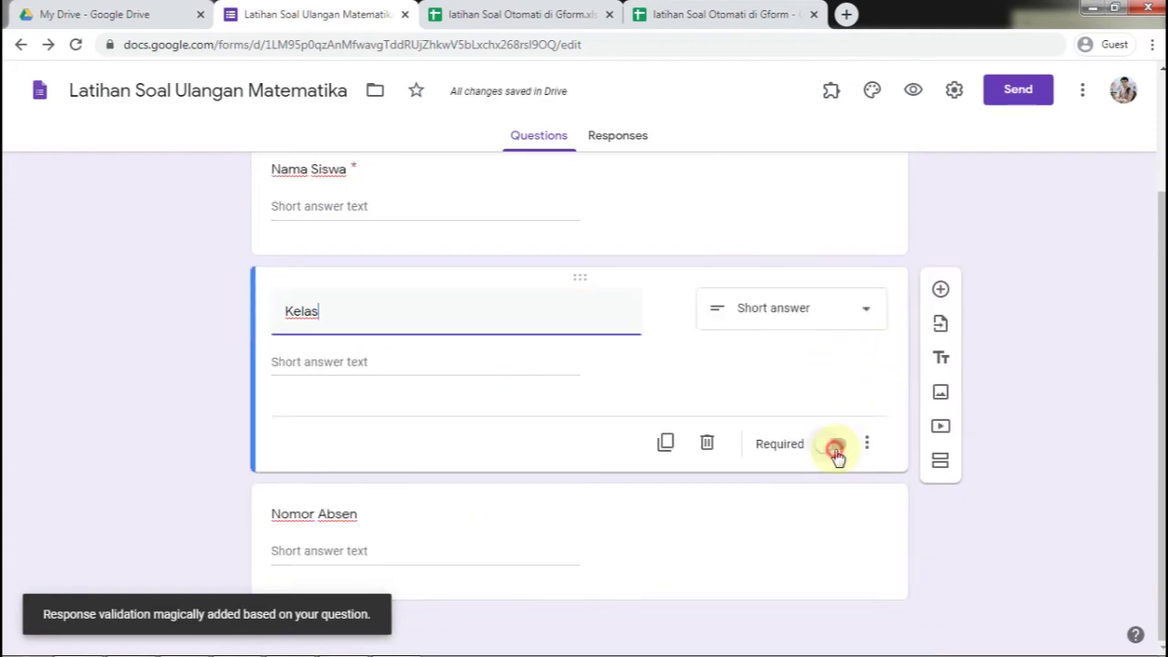
{"action": "left_click", "coordinate": [657, 530]}
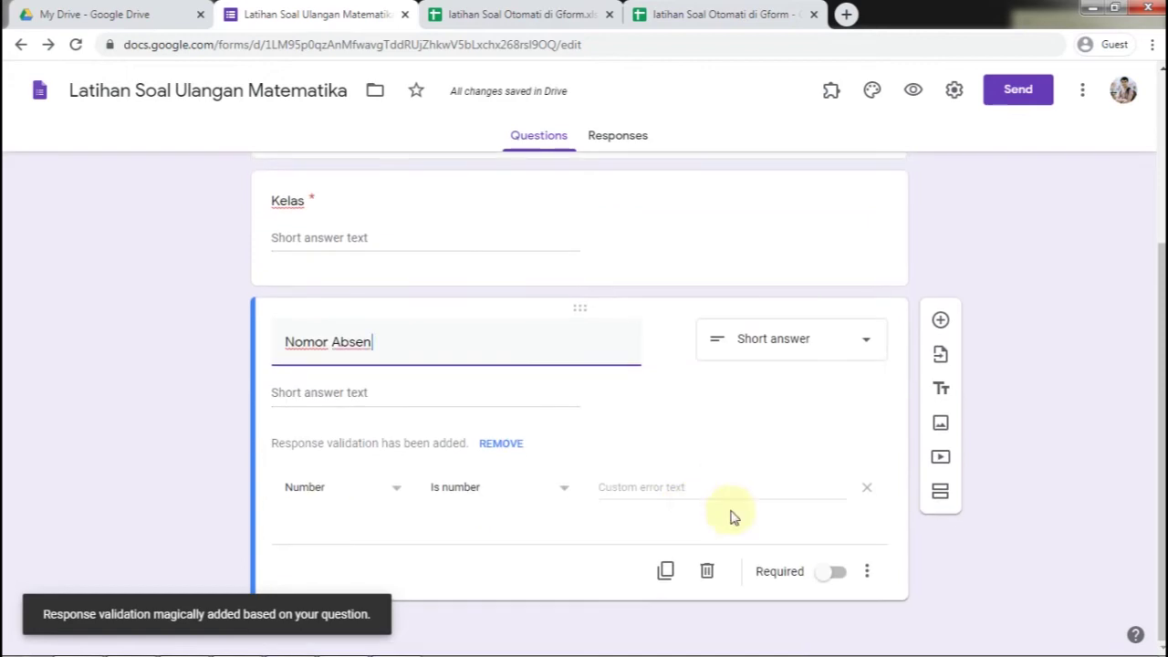
{"action": "left_click", "coordinate": [823, 574]}
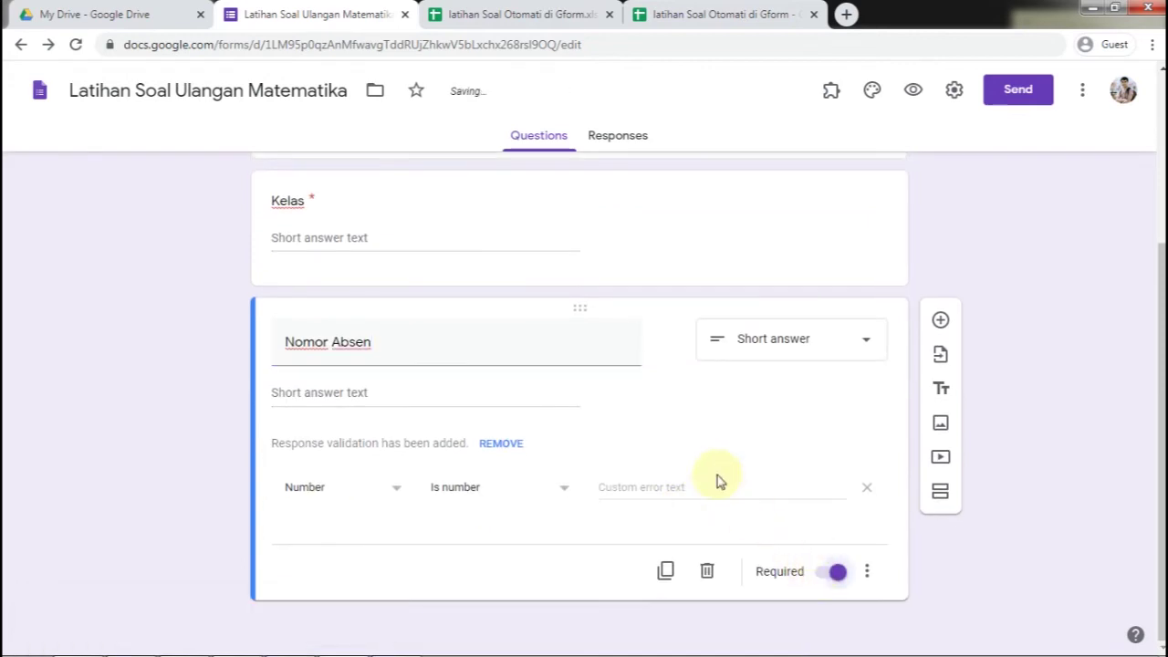
Add a 'Nomor Token' short-answer question below Nomor Absen
{"action": "left_click", "coordinate": [941, 322]}
{"action": "type", "text": "Nomor Token"}
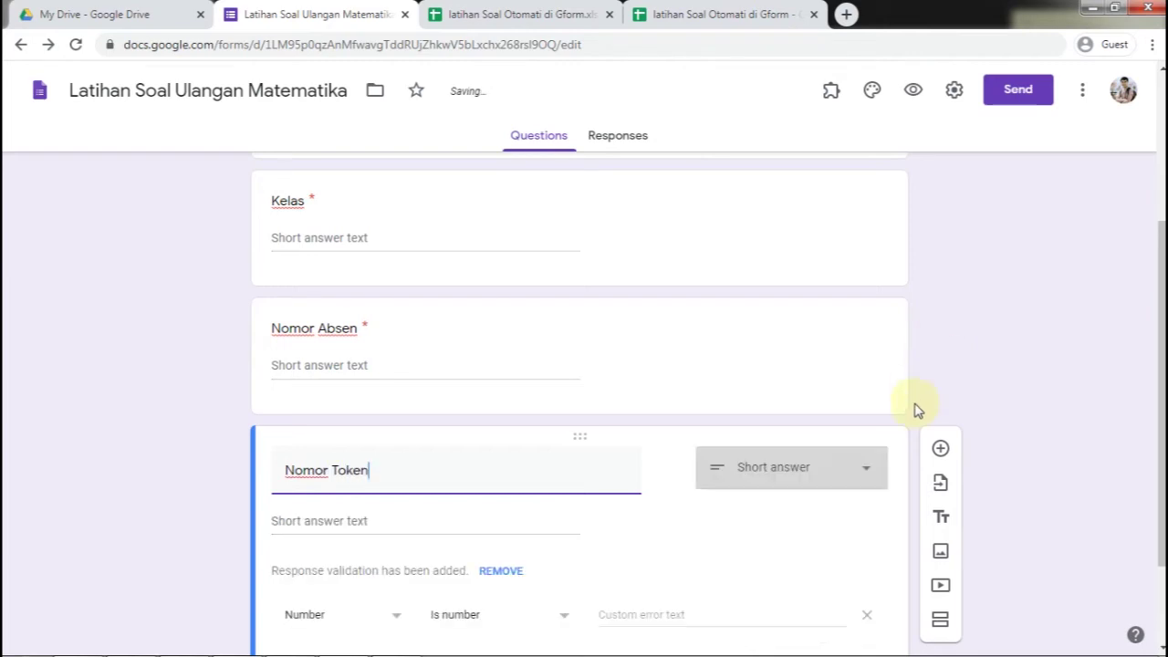
{"action": "left_click", "coordinate": [875, 479]}
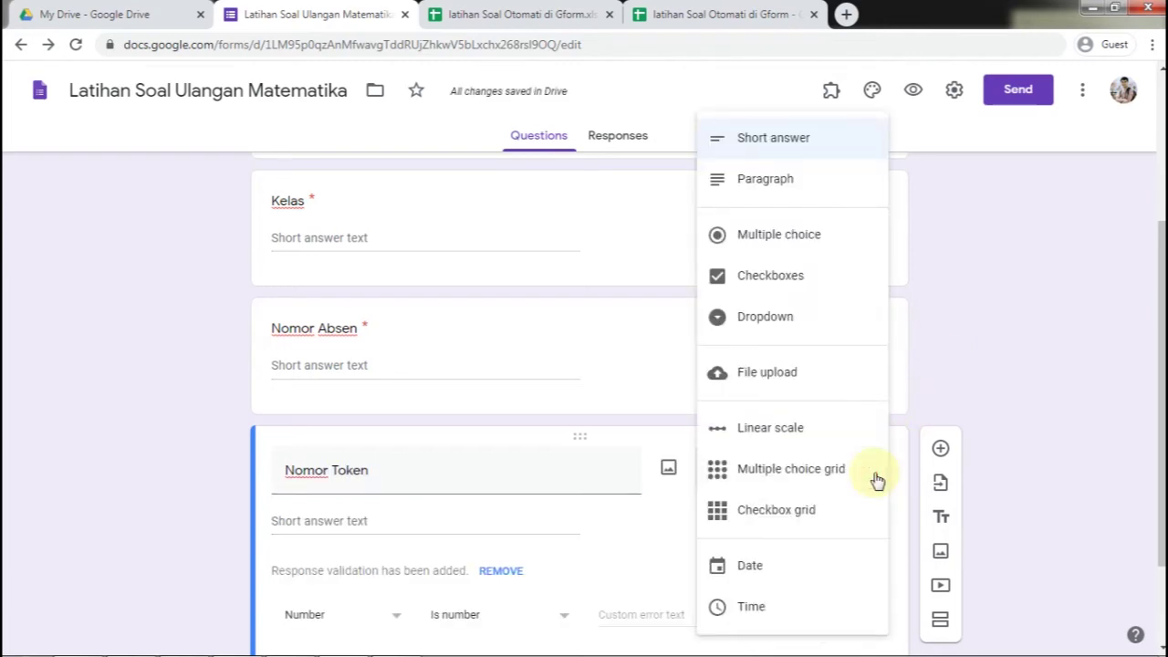
{"action": "left_click", "coordinate": [797, 153]}
{"action": "scroll", "coordinate": [547, 411], "scroll_direction": "down", "scroll_amount": 2}
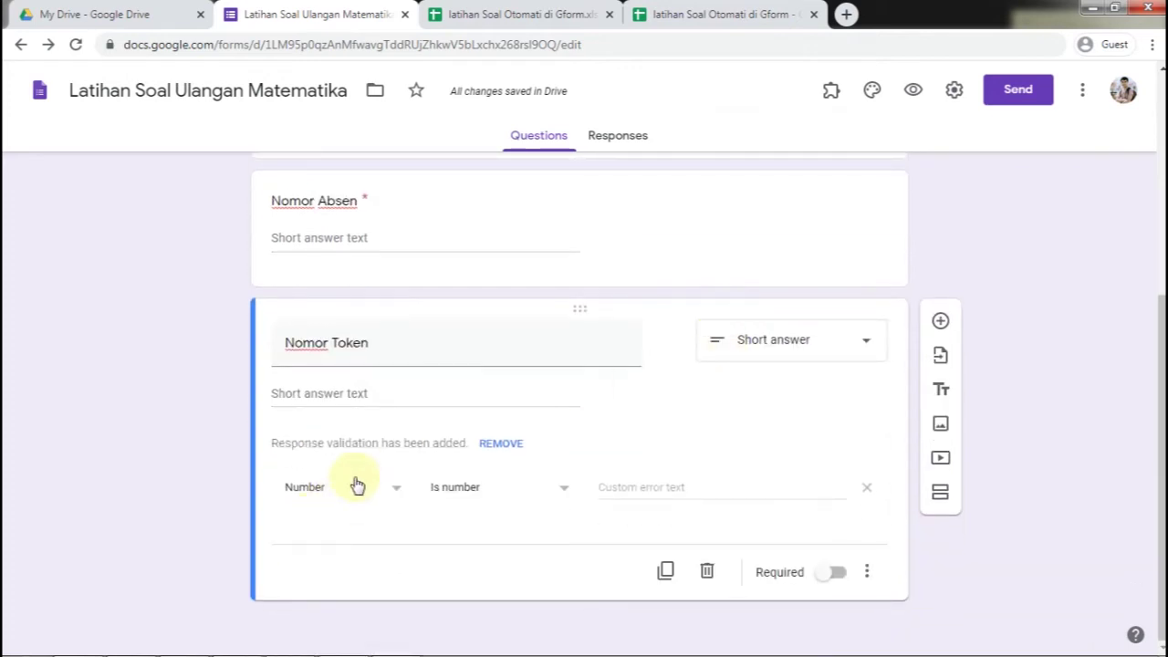
{"action": "left_click", "coordinate": [392, 493]}
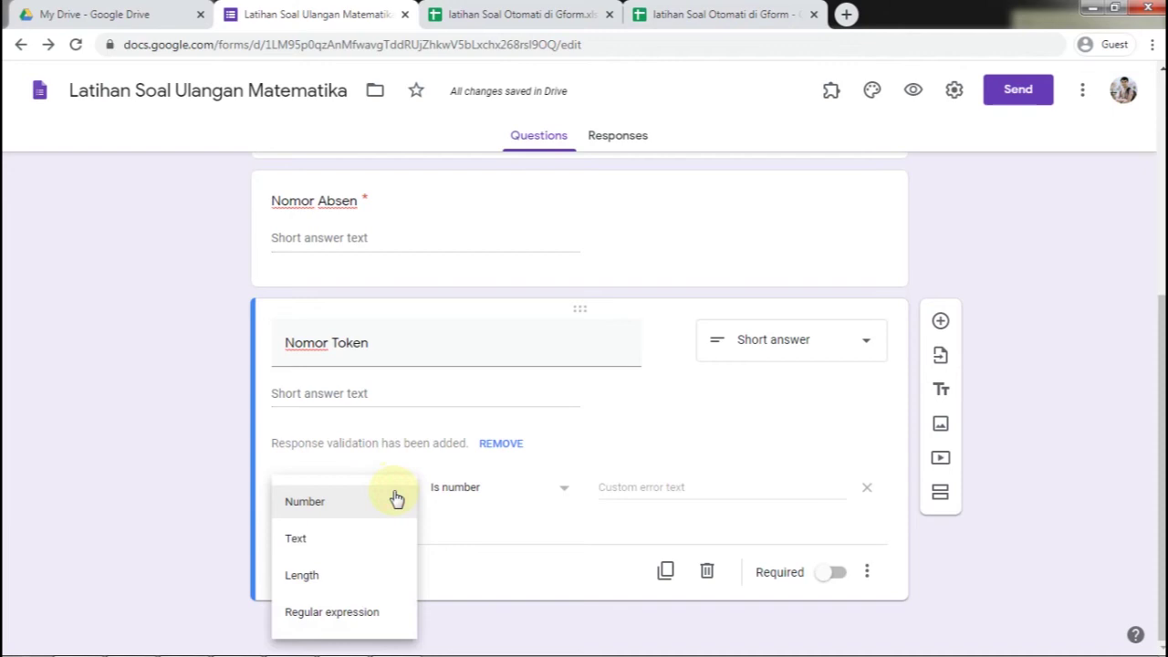
{"action": "left_click", "coordinate": [368, 612]}
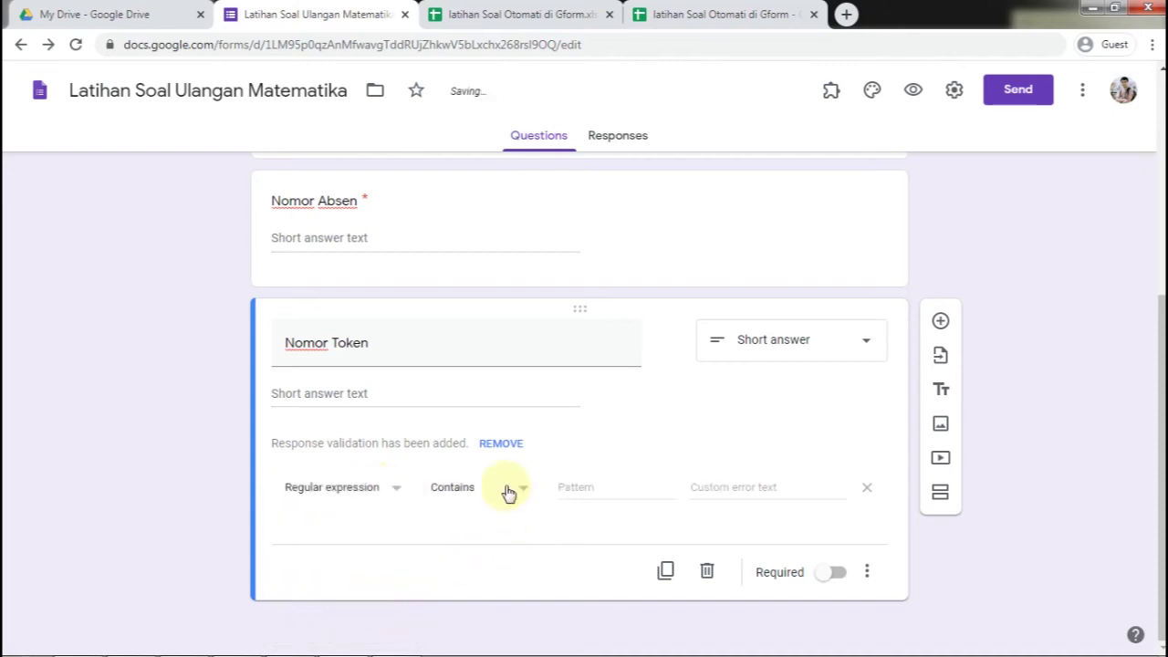
{"action": "left_click", "coordinate": [582, 490]}
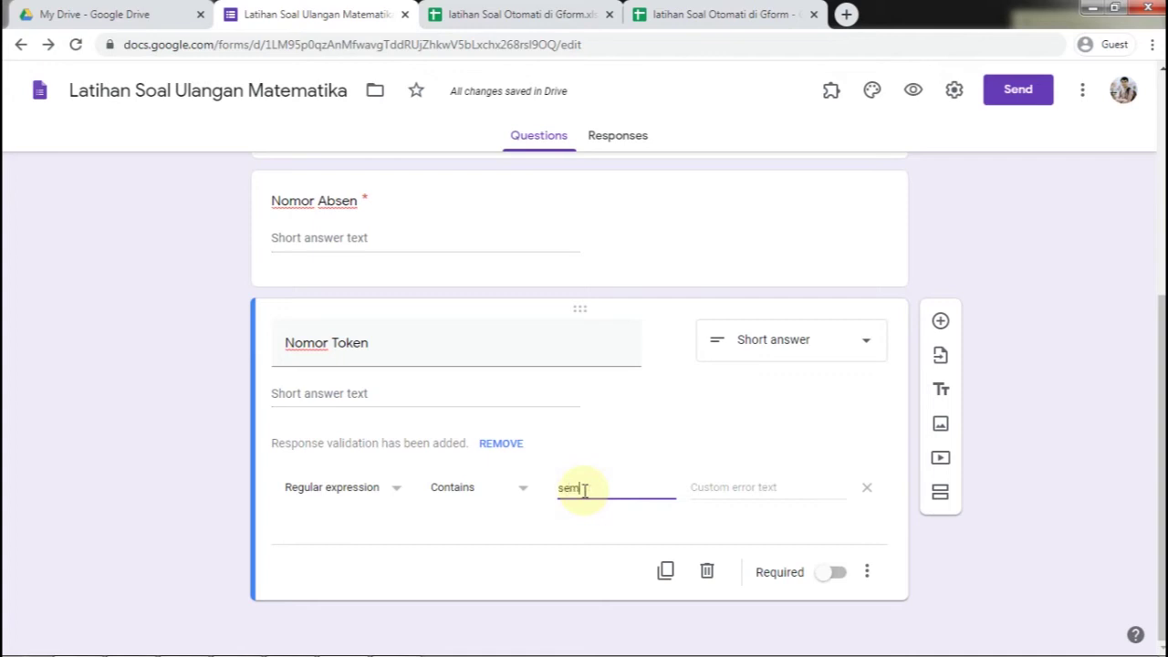
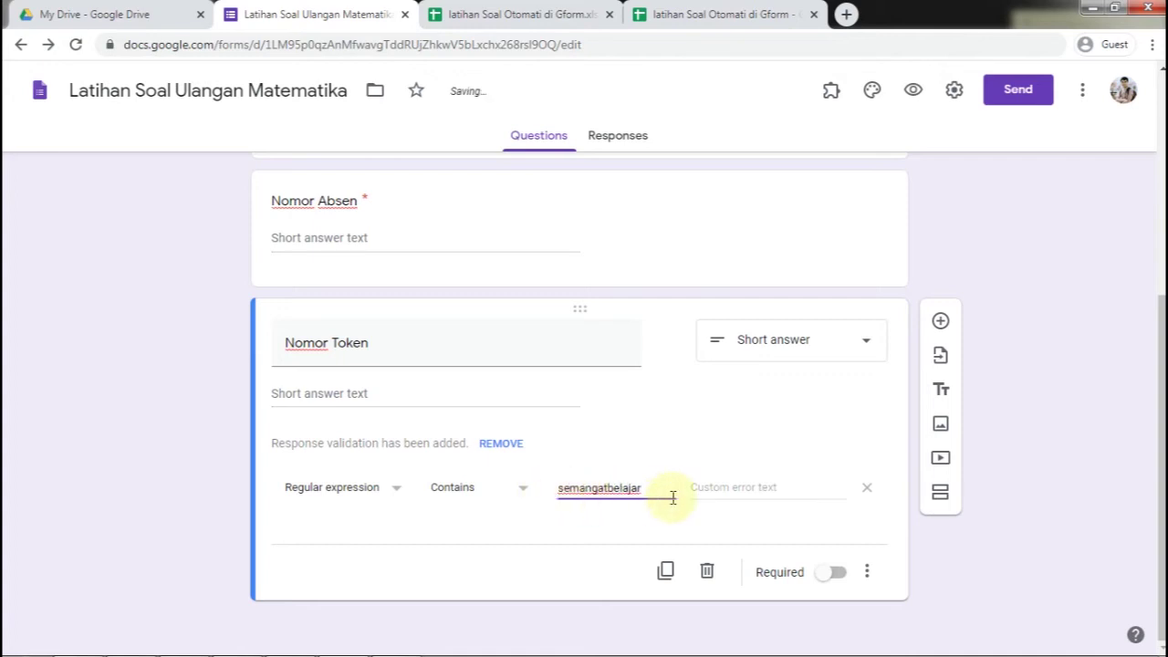
{"action": "left_click", "coordinate": [831, 575]}
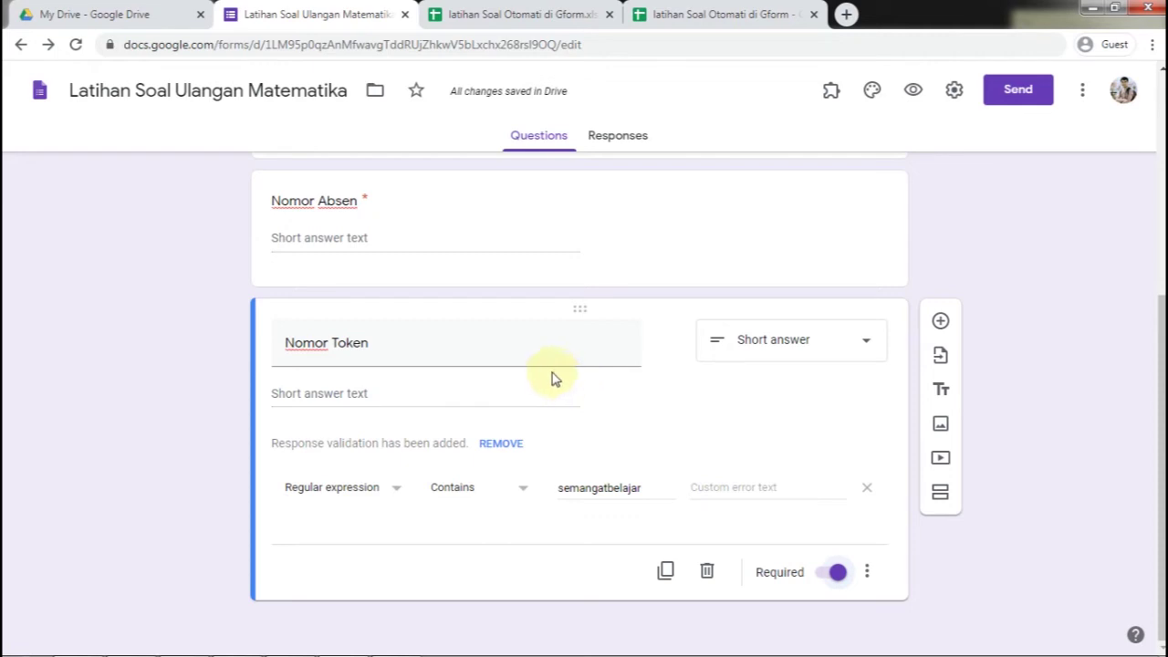
{"action": "left_click", "coordinate": [943, 494]}
Title the new section 'Soal' and launch the Form Builder add-on
{"action": "left_click", "coordinate": [447, 595]}
{"action": "type", "text": "Soal"}
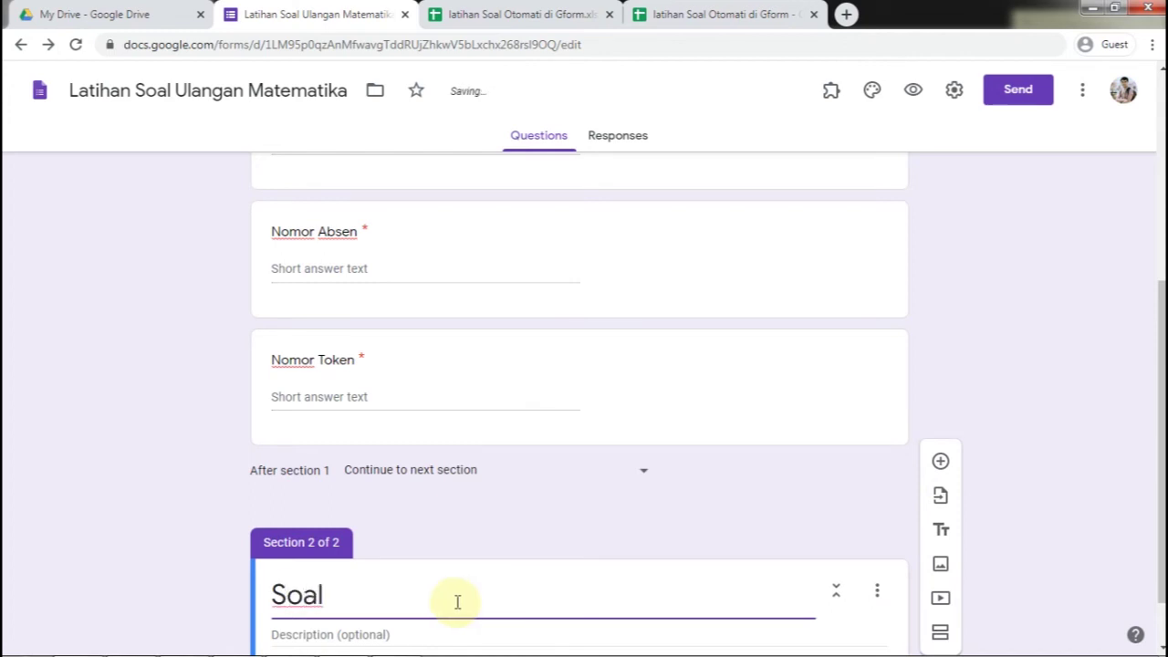
{"action": "left_click", "coordinate": [1000, 387]}
{"action": "scroll", "coordinate": [497, 557], "scroll_direction": "down", "scroll_amount": 1}
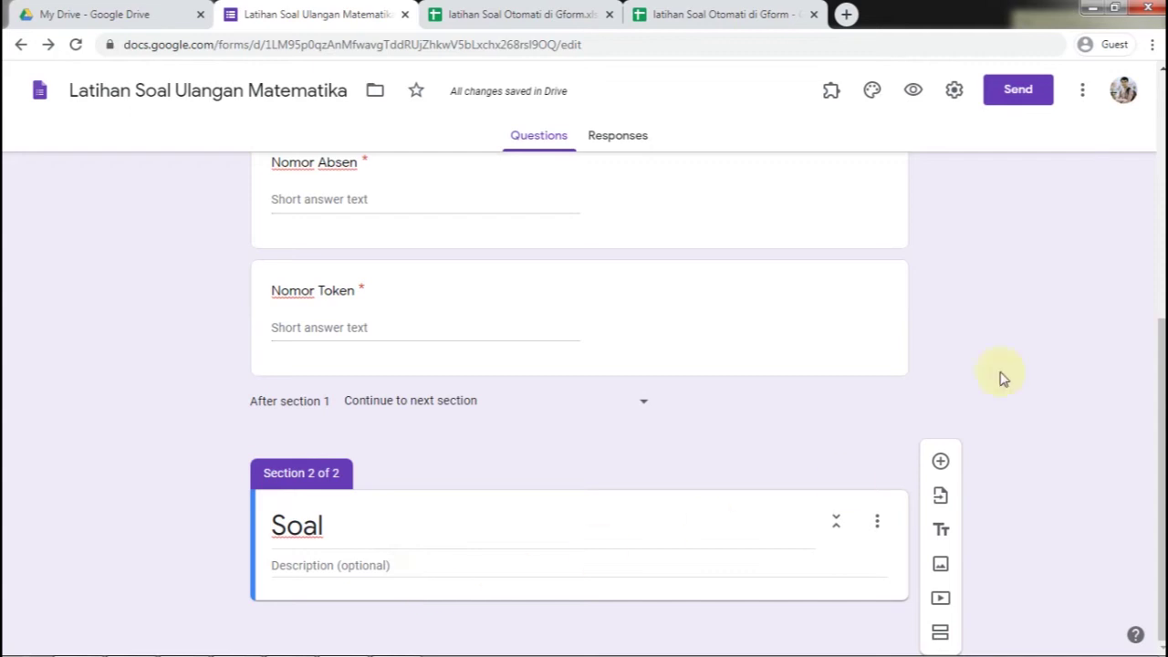
{"action": "left_click", "coordinate": [831, 91]}
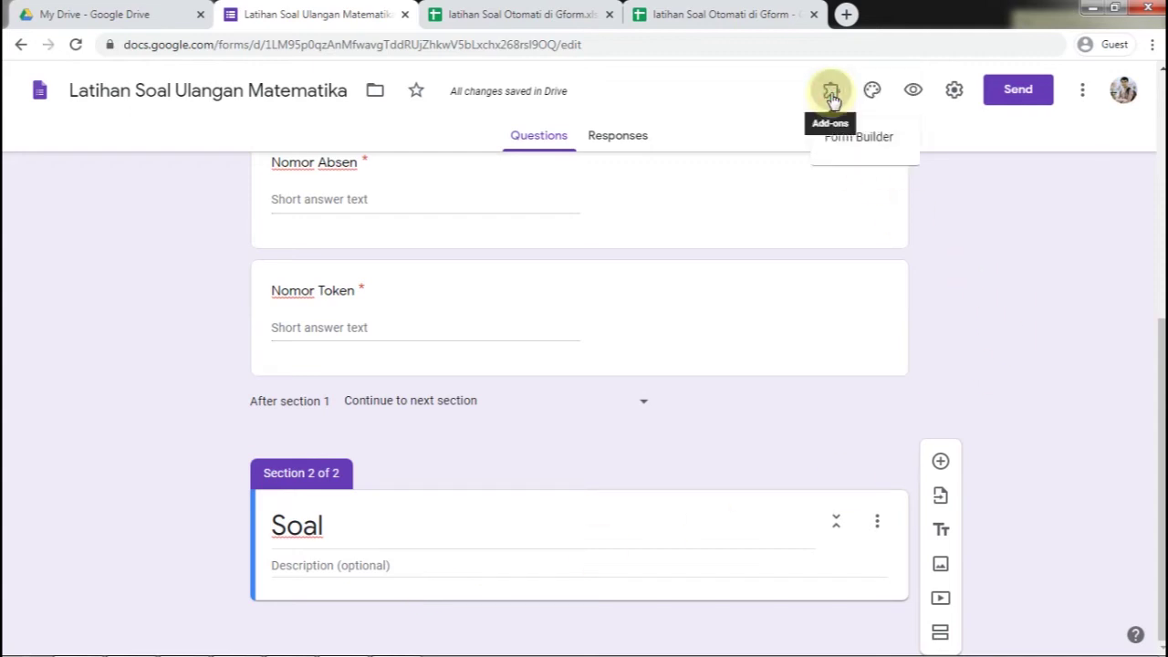
{"action": "left_click", "coordinate": [847, 141]}
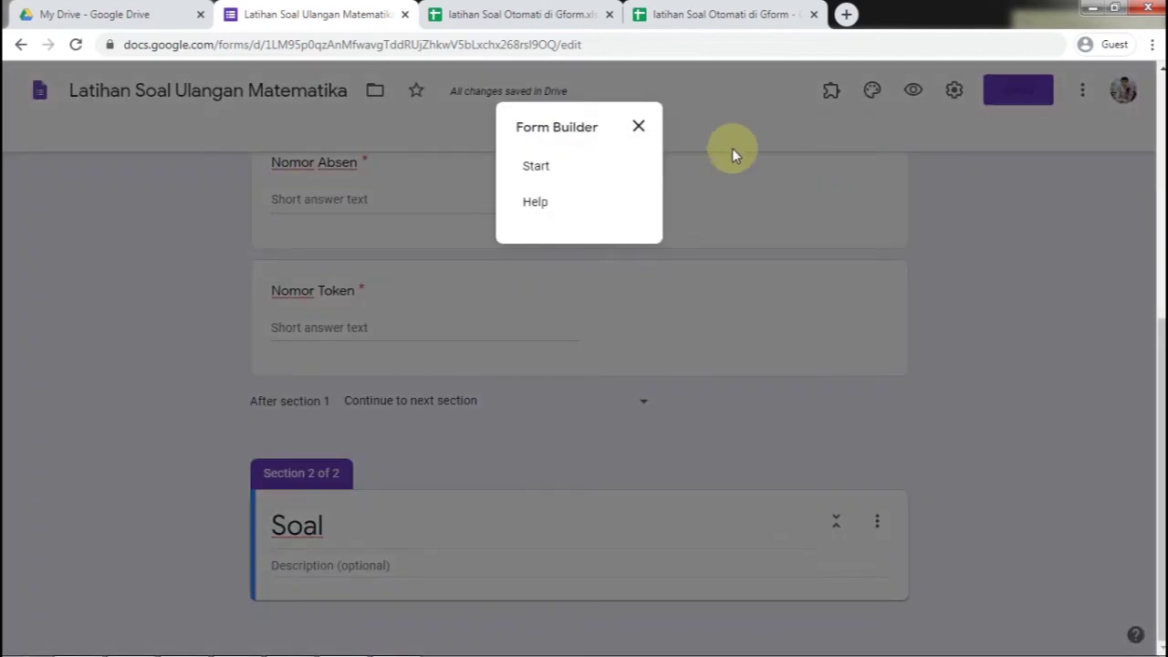
Start Form Builder and choose the 'latihan Soal Otomati di Gform' Google Sheets file as the source
{"action": "left_click", "coordinate": [545, 173]}
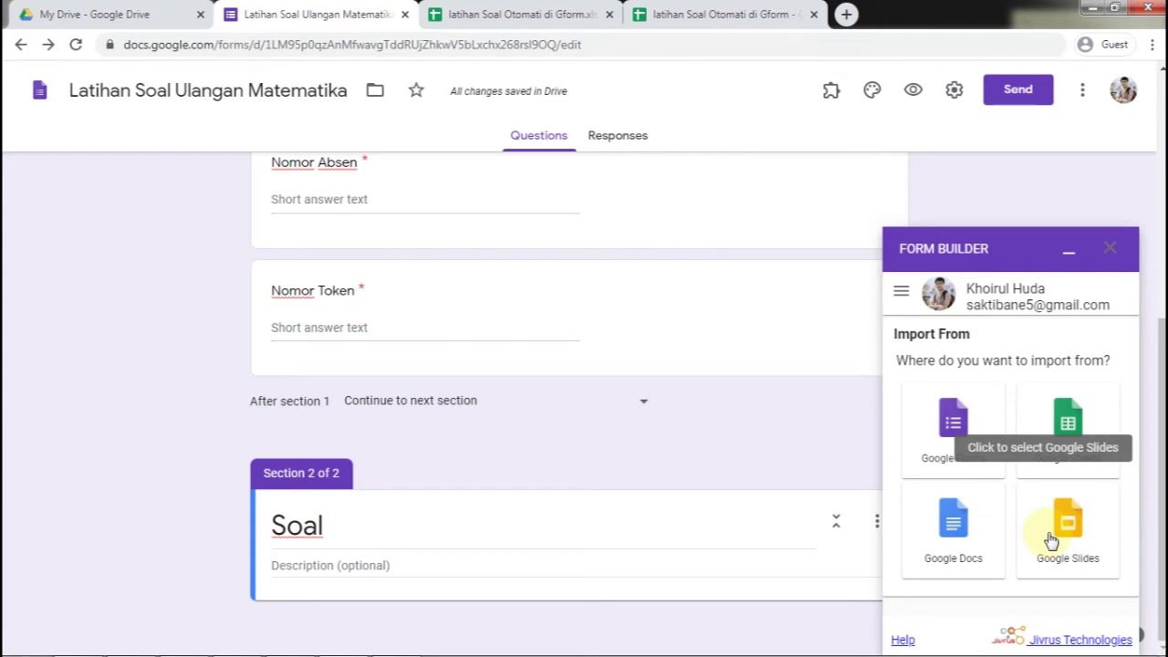
{"action": "left_click", "coordinate": [1061, 431]}
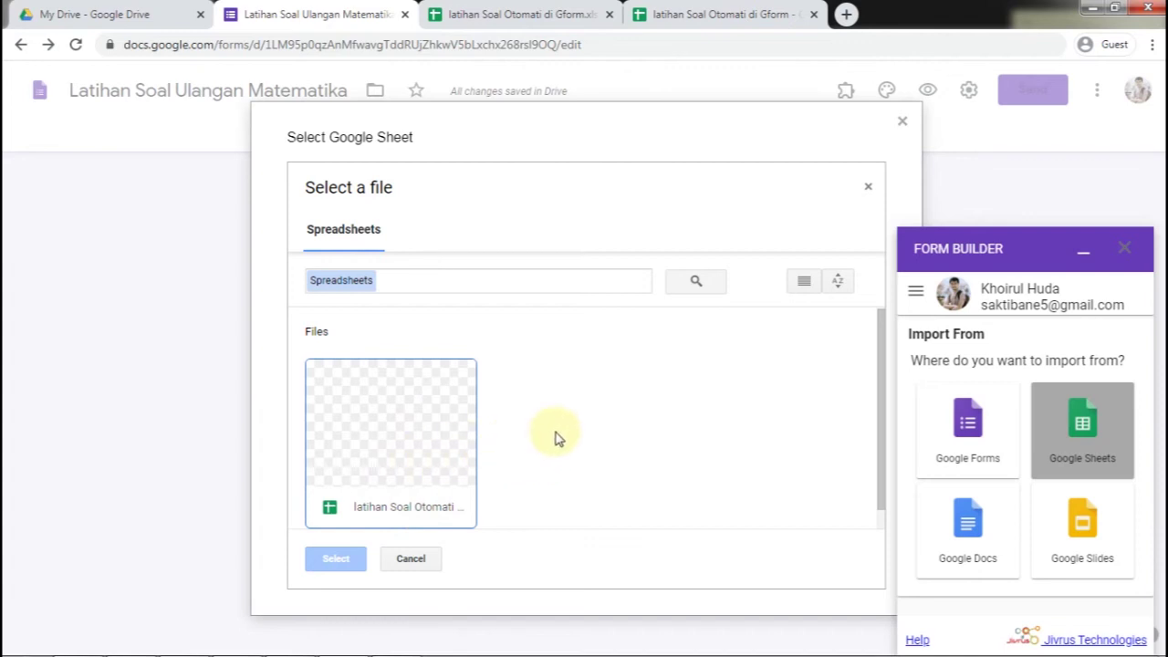
{"action": "left_click", "coordinate": [417, 447]}
{"action": "left_click", "coordinate": [375, 467]}
{"action": "left_click", "coordinate": [372, 436]}
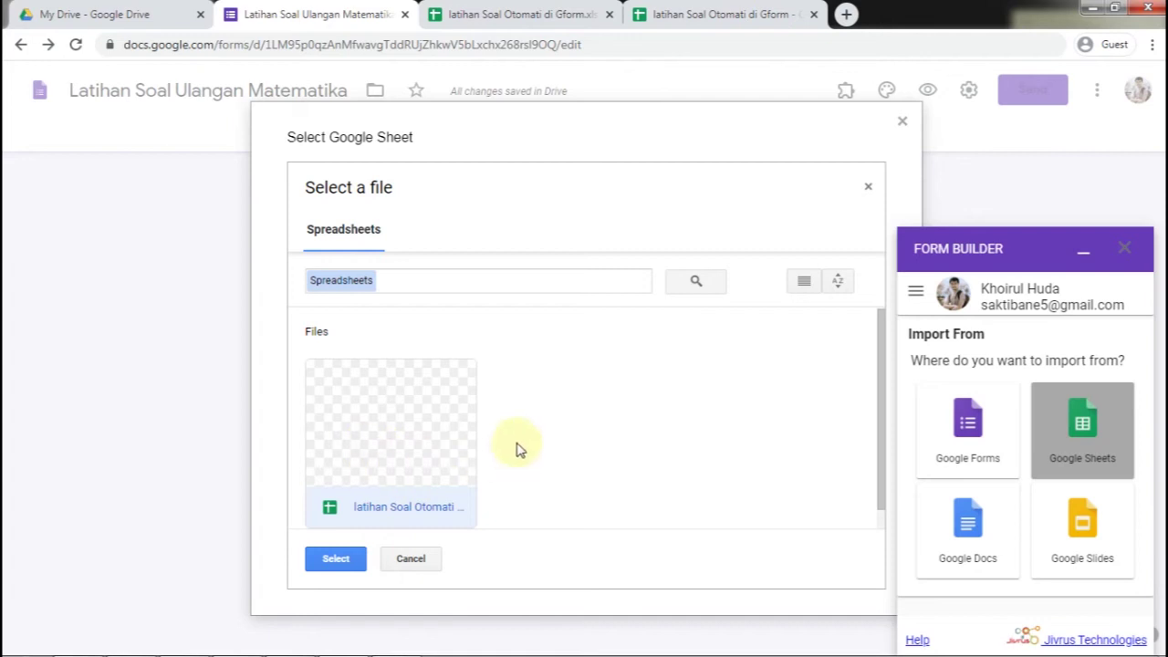
{"action": "left_click", "coordinate": [573, 413]}
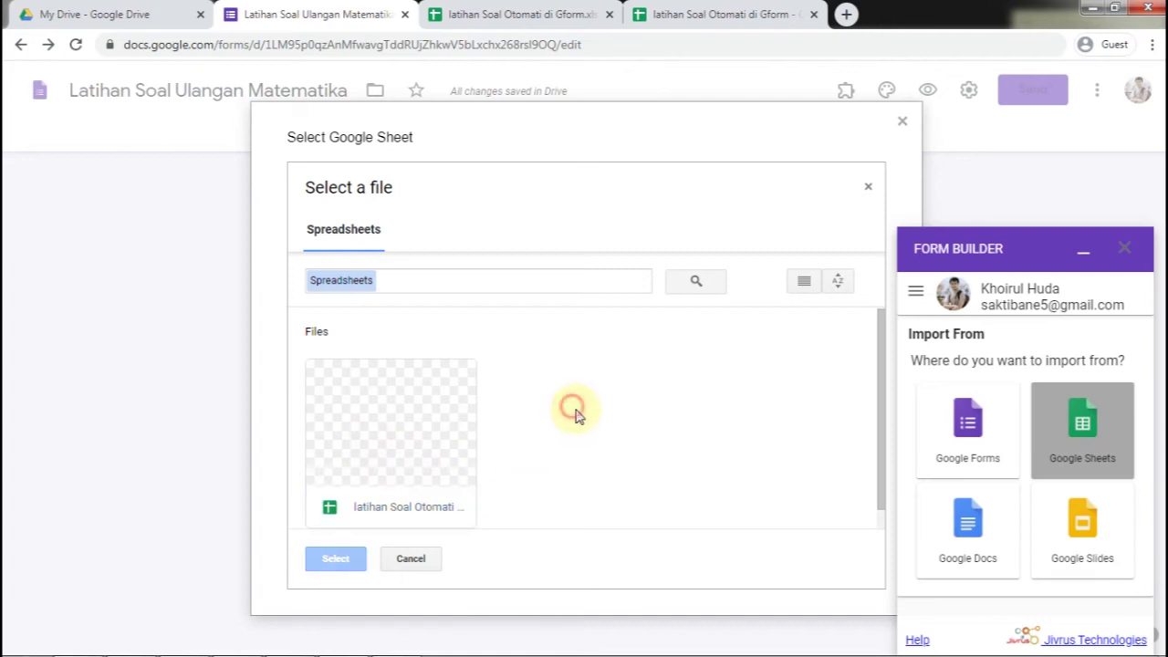
{"action": "left_click", "coordinate": [355, 504]}
{"action": "left_click", "coordinate": [360, 556]}
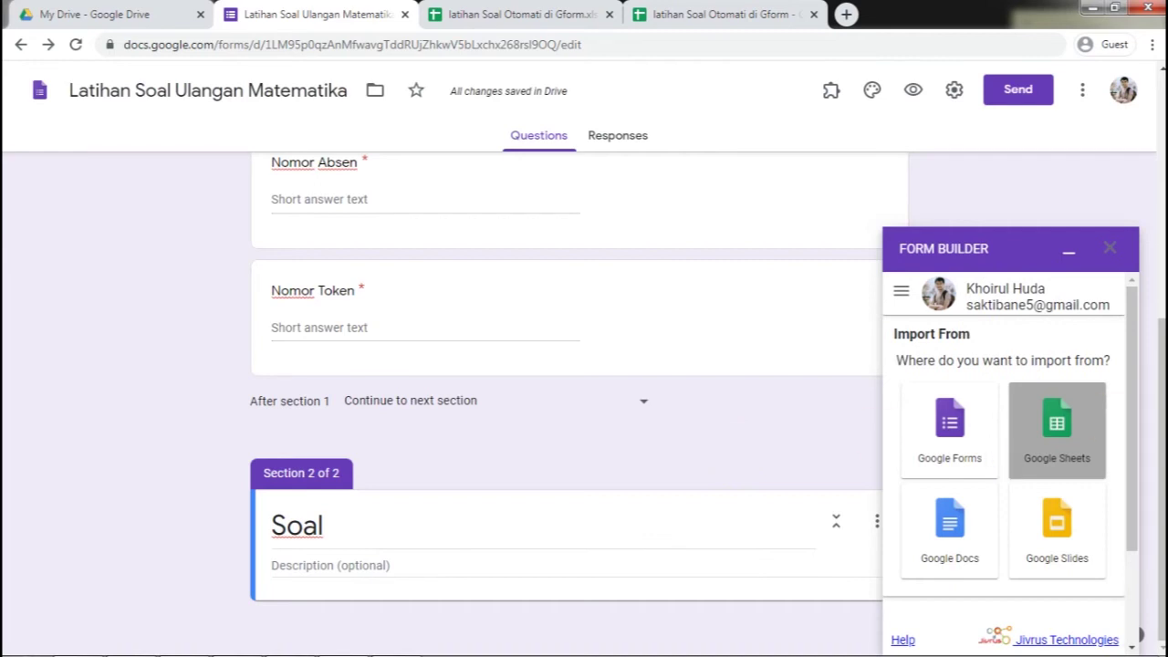
{"action": "left_click_drag", "start_coordinate": [1129, 392], "coordinate": [1130, 508]}
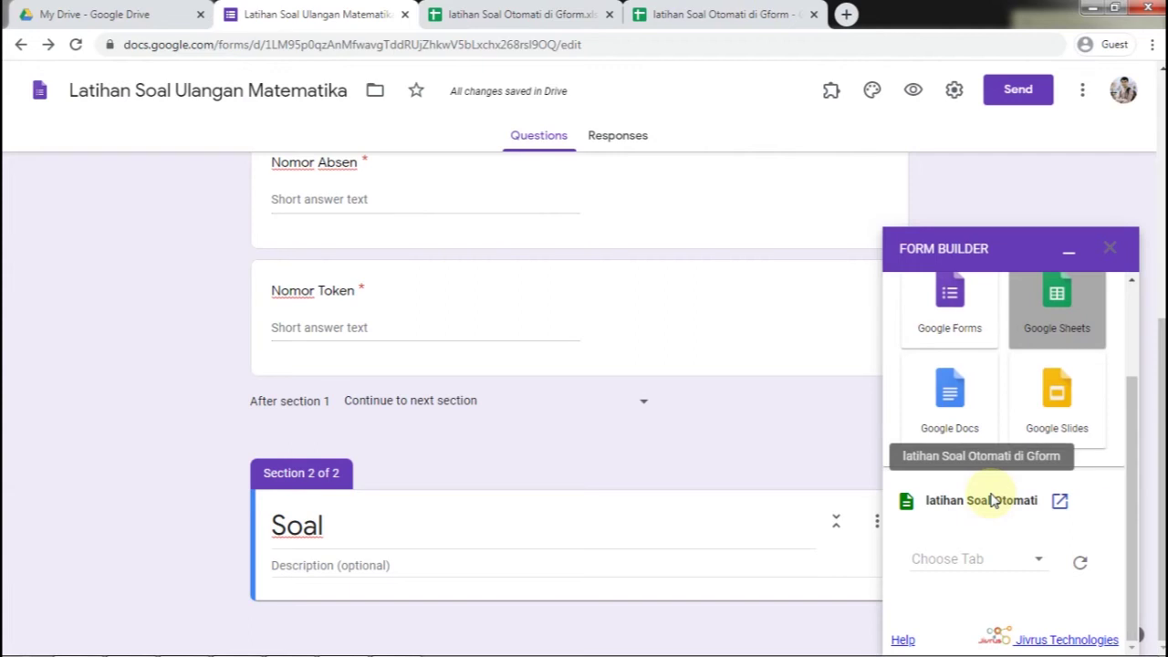
Pick Sheet1 as the source tab after checking the spreadsheet's question data
{"action": "left_click", "coordinate": [1040, 562]}
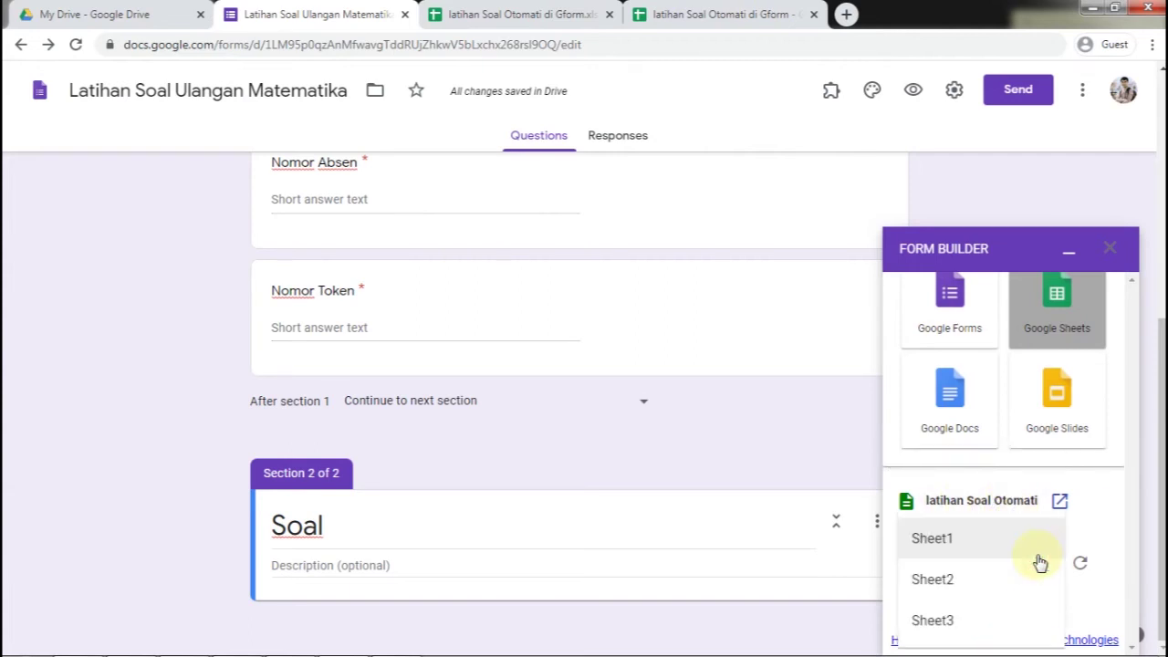
{"action": "left_click", "coordinate": [709, 13]}
{"action": "left_click", "coordinate": [566, 14]}
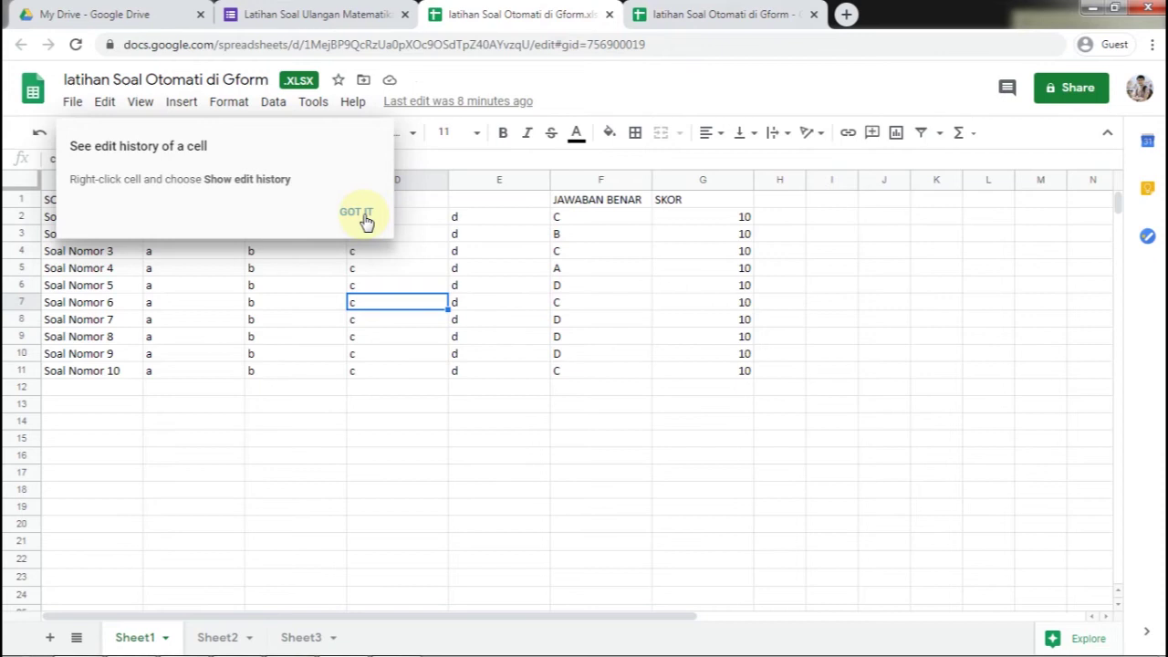
{"action": "left_click", "coordinate": [358, 212]}
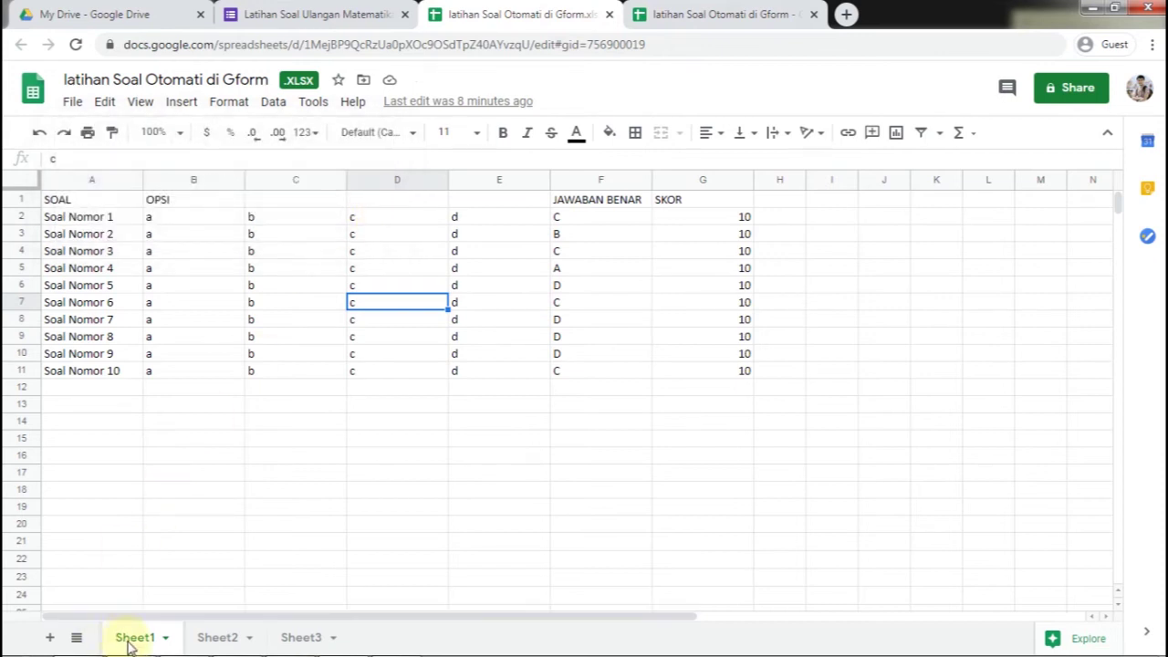
{"action": "left_click", "coordinate": [334, 16]}
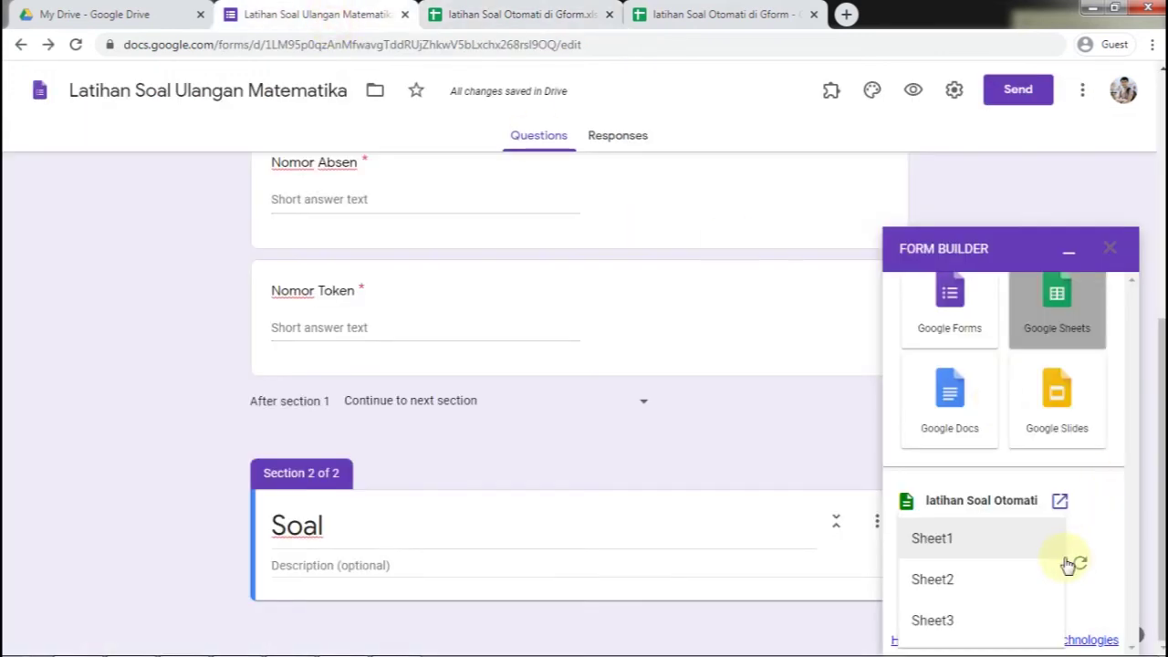
{"action": "left_click", "coordinate": [1028, 545]}
{"action": "left_click_drag", "start_coordinate": [1136, 472], "coordinate": [1125, 579]}
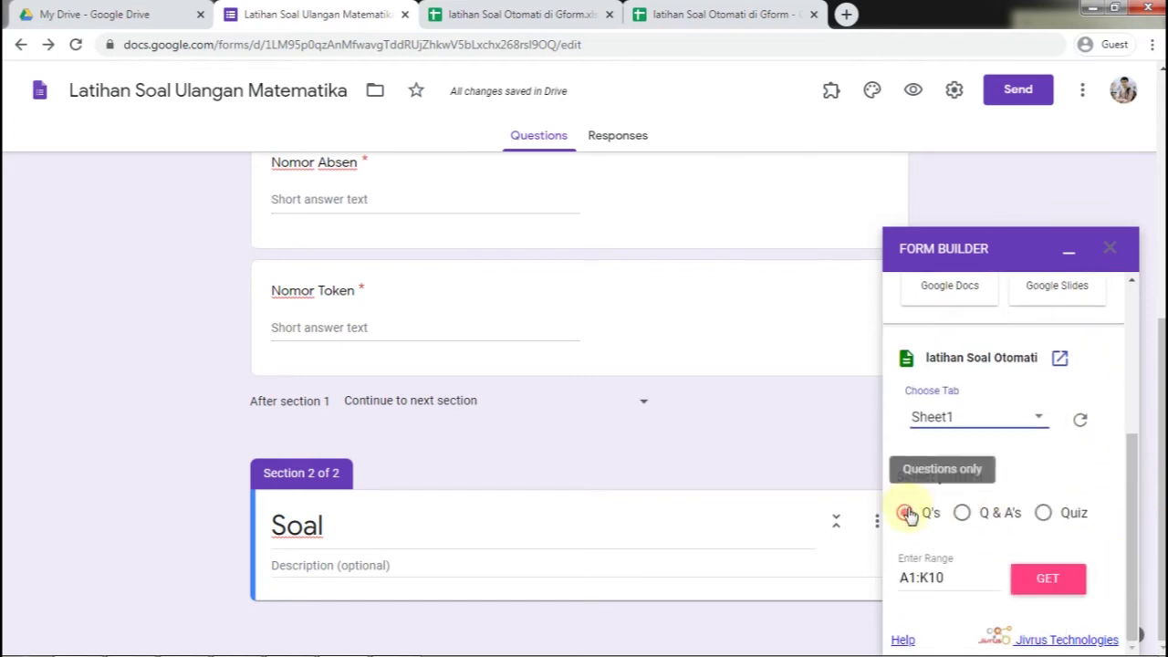
Choose the Quiz import pattern and start editing the import range
{"action": "left_click", "coordinate": [1052, 516]}
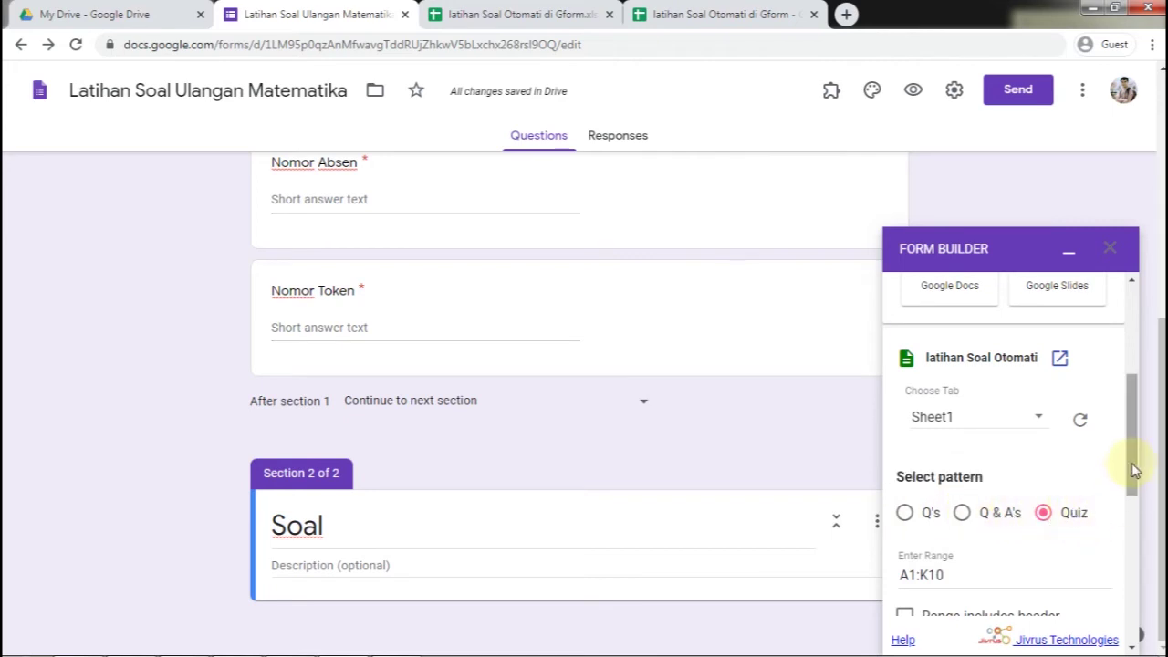
{"action": "scroll", "coordinate": [1132, 463], "scroll_direction": "down", "scroll_amount": 2}
{"action": "left_click", "coordinate": [949, 449]}
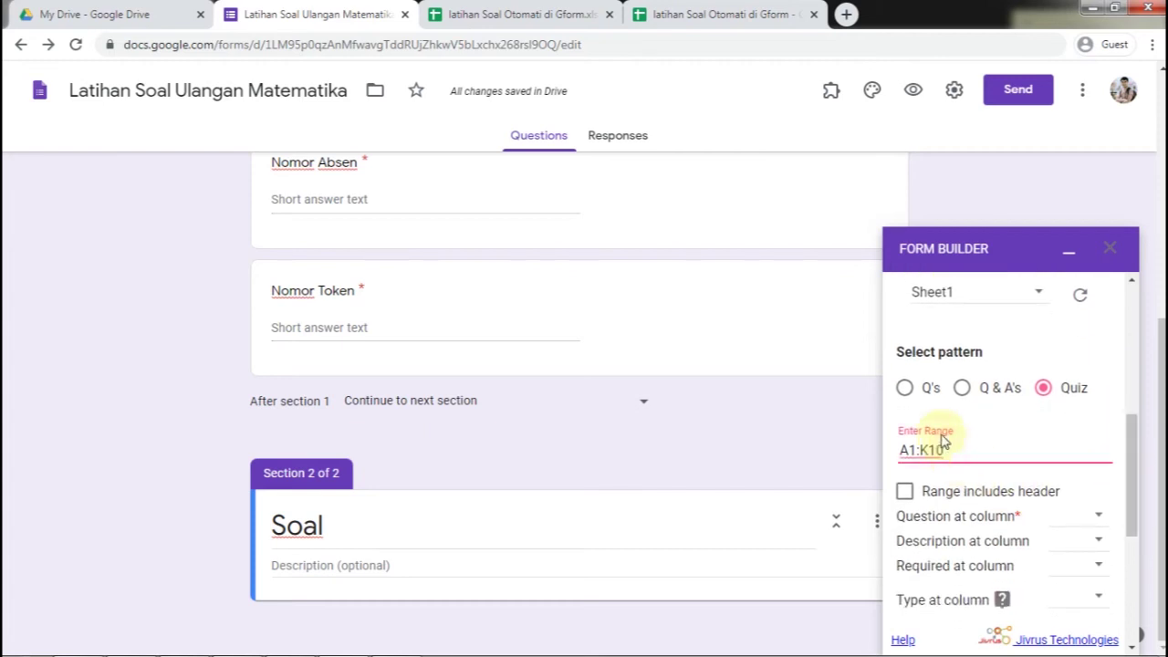
Select the question data in the spreadsheet to confirm it spans A2:G11
{"action": "left_click", "coordinate": [679, 15]}
{"action": "left_click", "coordinate": [821, 266]}
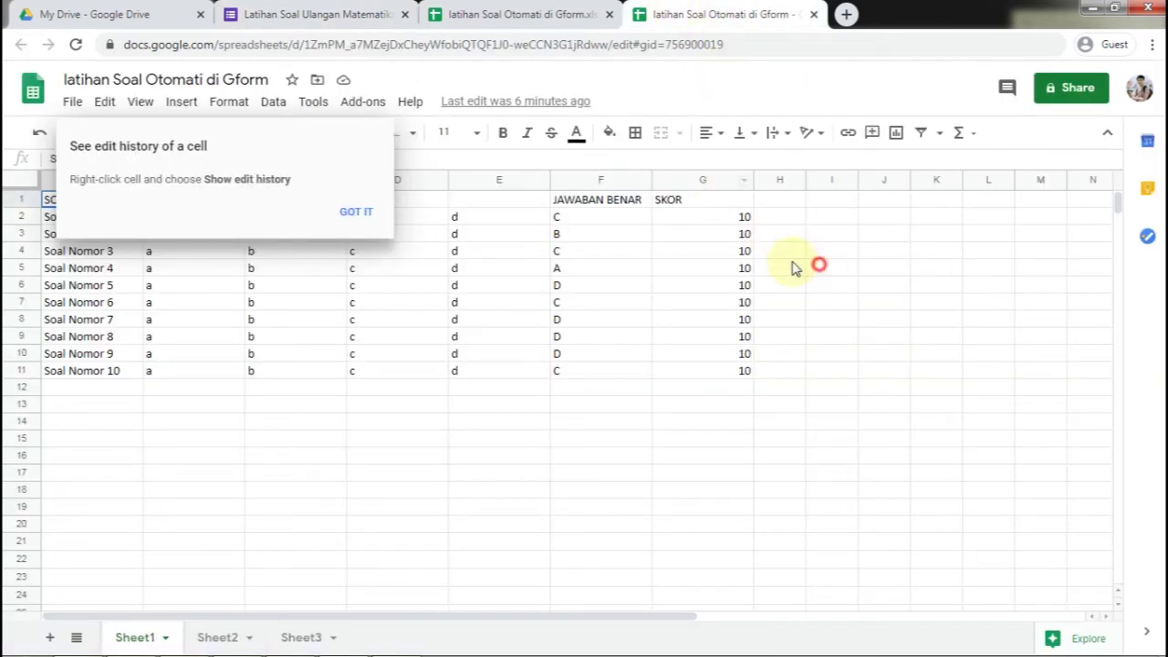
{"action": "left_click", "coordinate": [356, 213]}
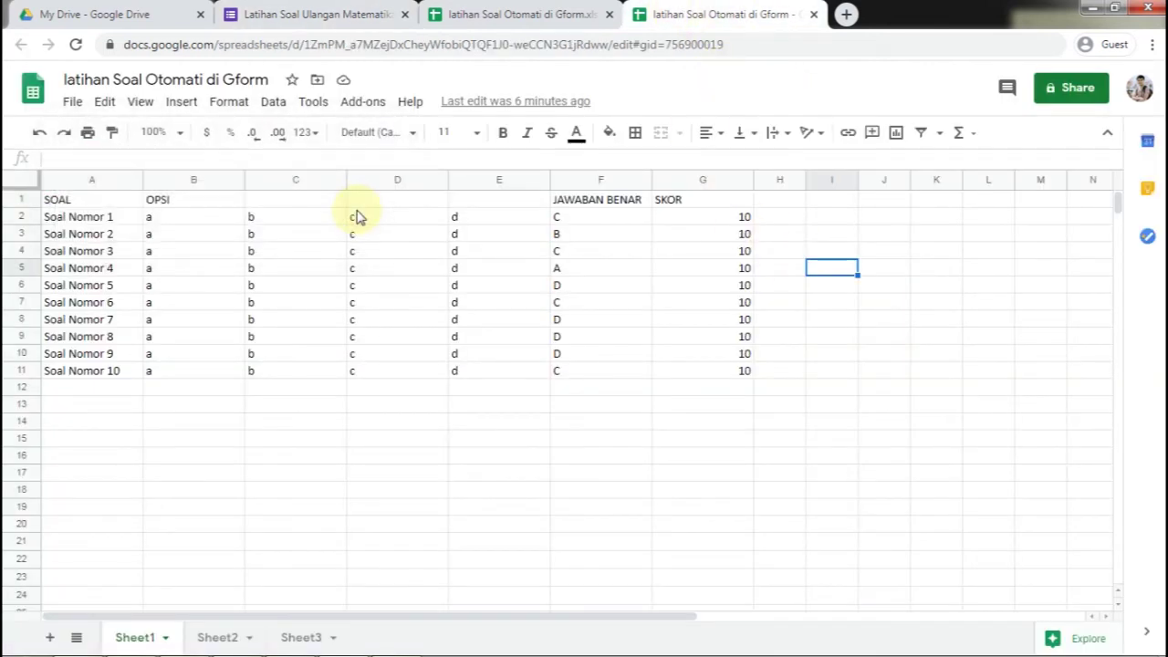
{"action": "left_click", "coordinate": [87, 222]}
{"action": "left_click_drag", "start_coordinate": [108, 222], "coordinate": [744, 372]}
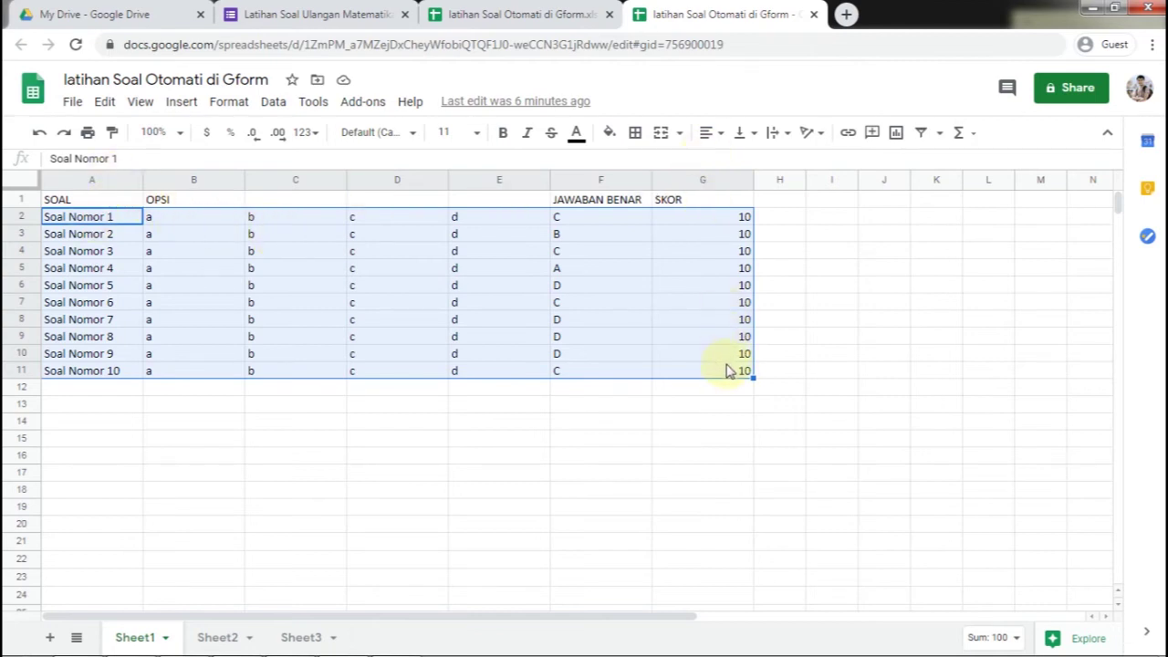
Change the import range to A2:G10 and take questions from column A
{"action": "left_click", "coordinate": [328, 16]}
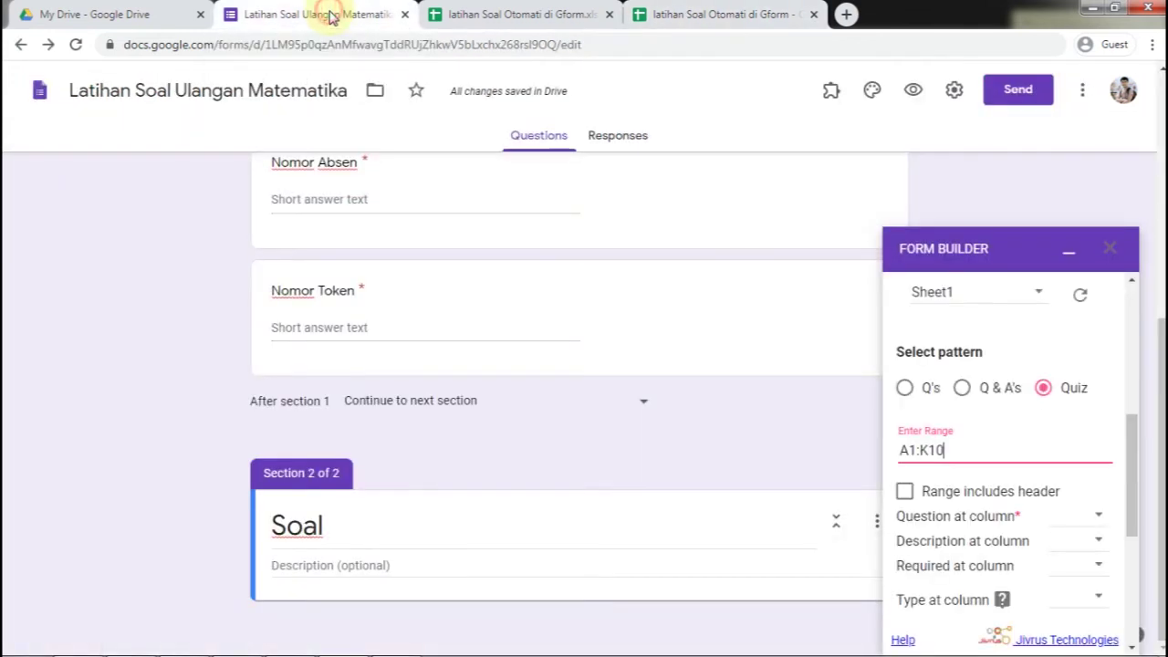
{"action": "left_click", "coordinate": [915, 450]}
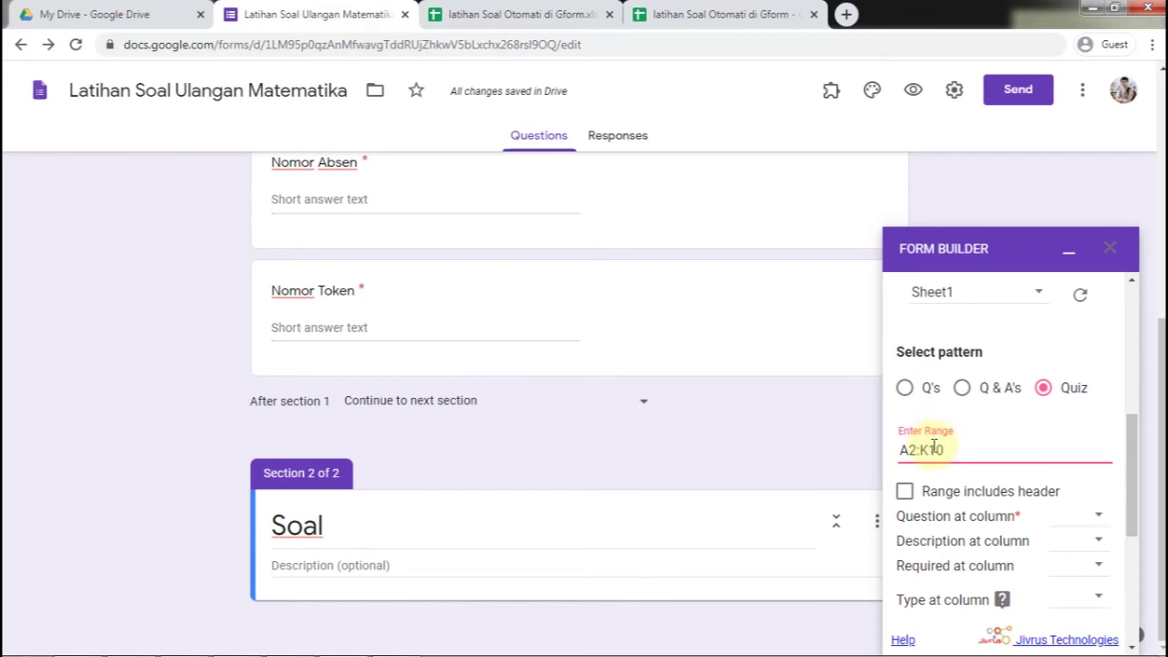
{"action": "type", "text": "9"}
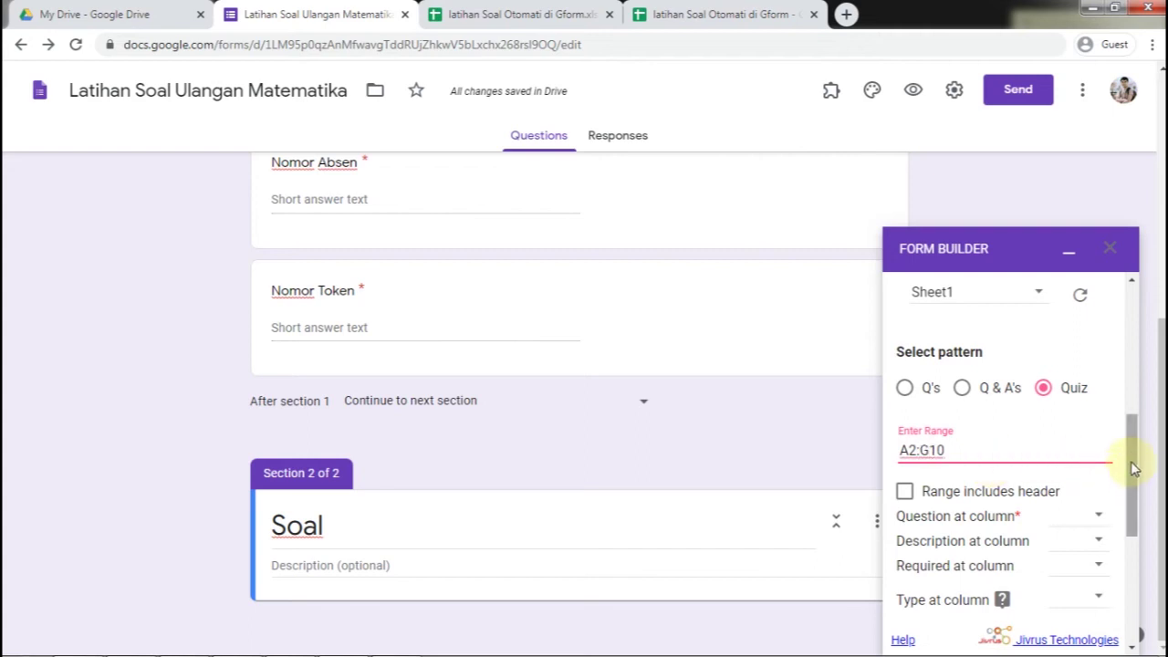
{"action": "scroll", "coordinate": [1129, 465], "scroll_direction": "down", "scroll_amount": 3}
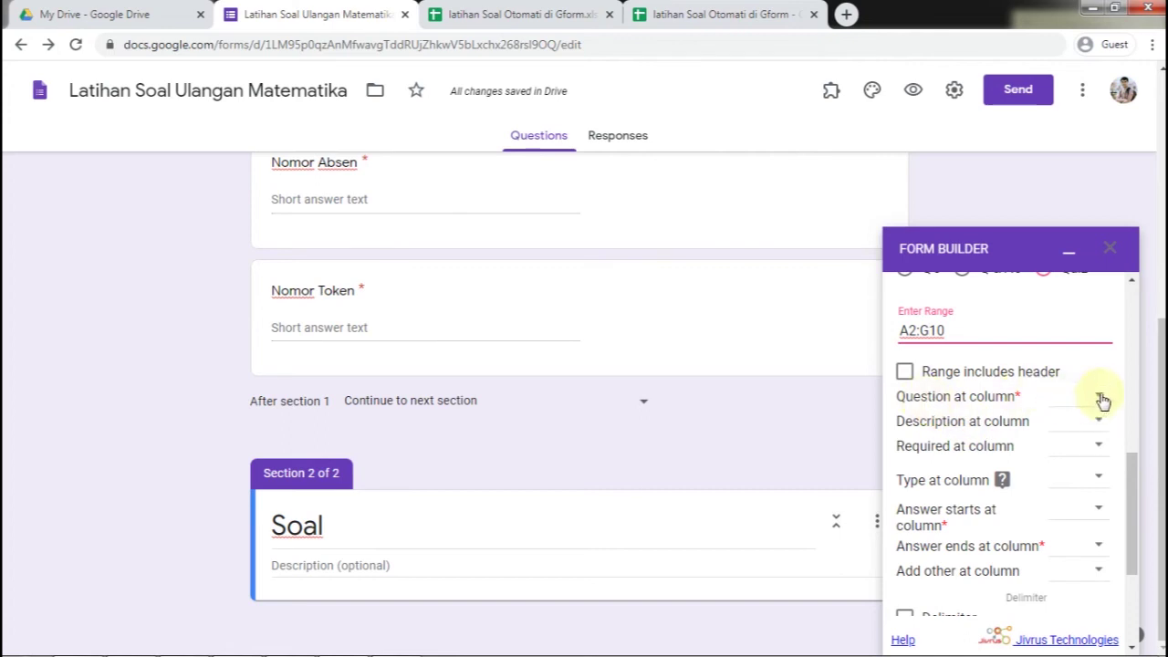
{"action": "left_click", "coordinate": [1099, 399]}
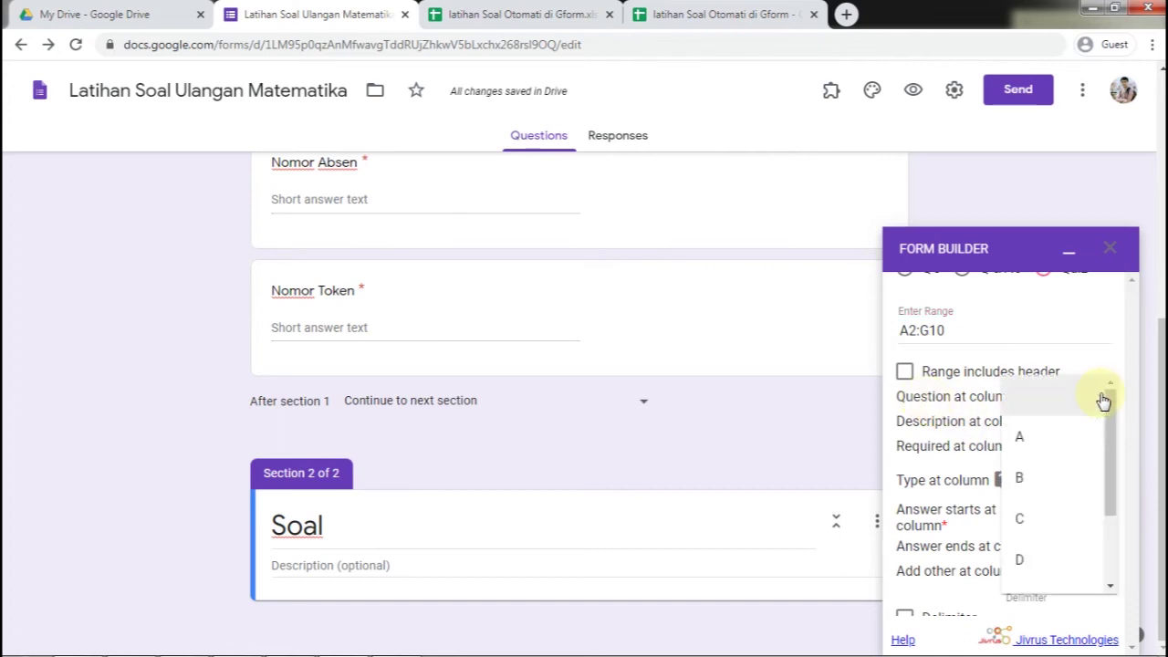
{"action": "left_click", "coordinate": [543, 13]}
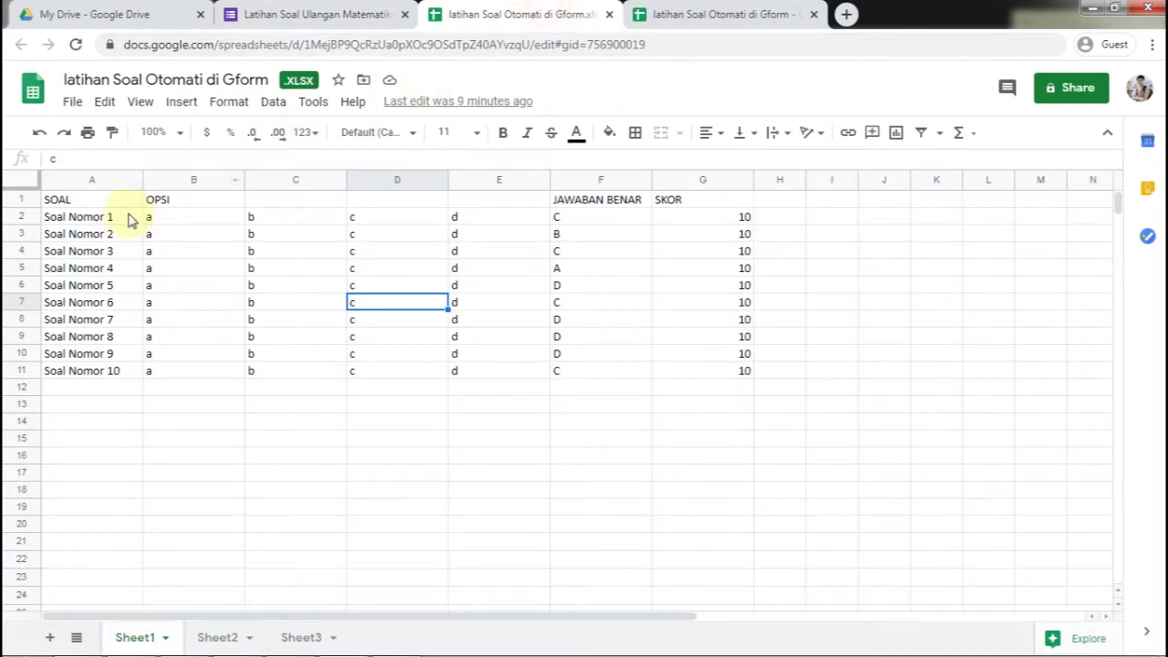
{"action": "left_click", "coordinate": [315, 20]}
{"action": "left_click", "coordinate": [1039, 435]}
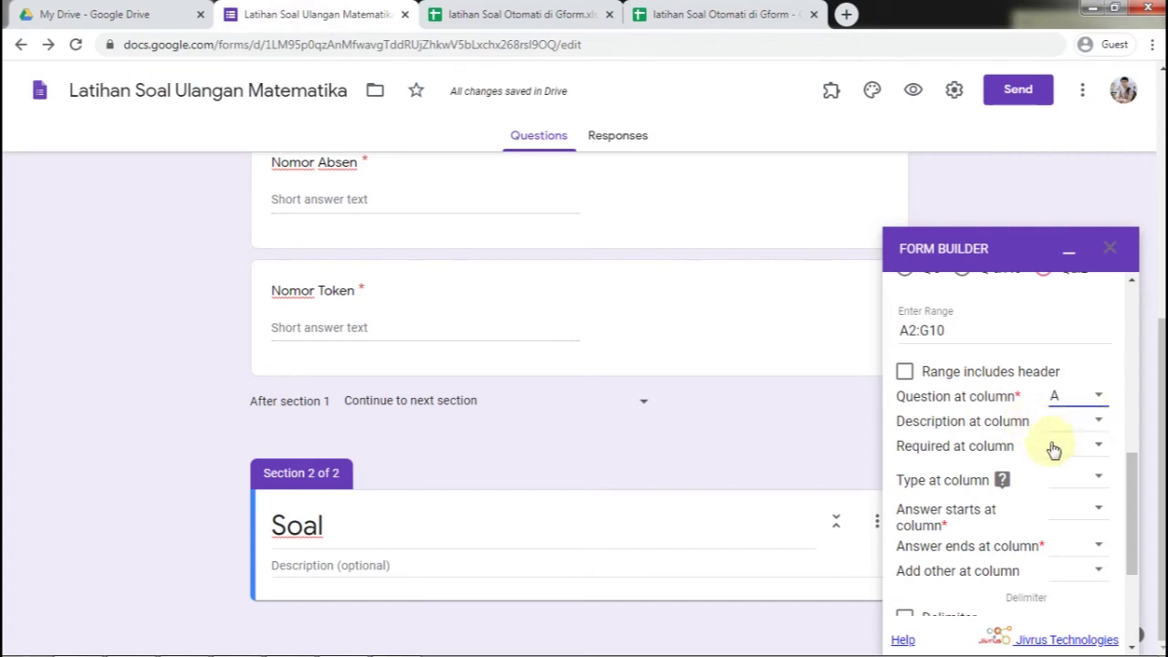
Leave the required and type columns unset and start answer options at column B
{"action": "left_click", "coordinate": [1099, 451]}
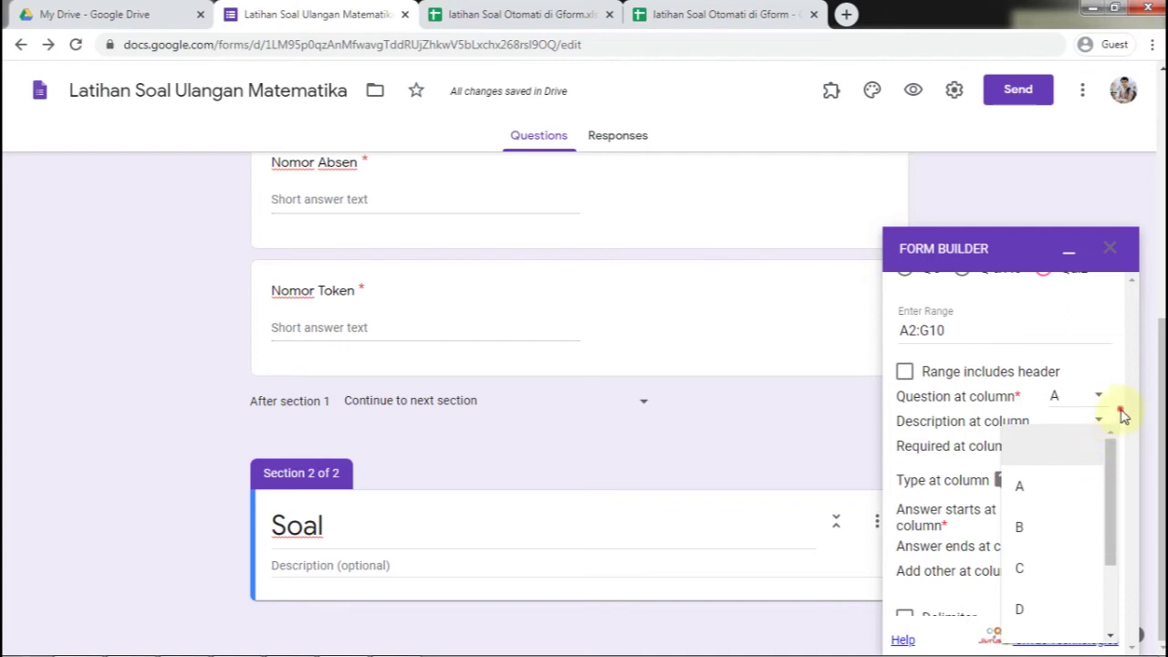
{"action": "left_click", "coordinate": [1123, 415]}
{"action": "scroll", "coordinate": [1127, 434], "scroll_direction": "down", "scroll_amount": 1}
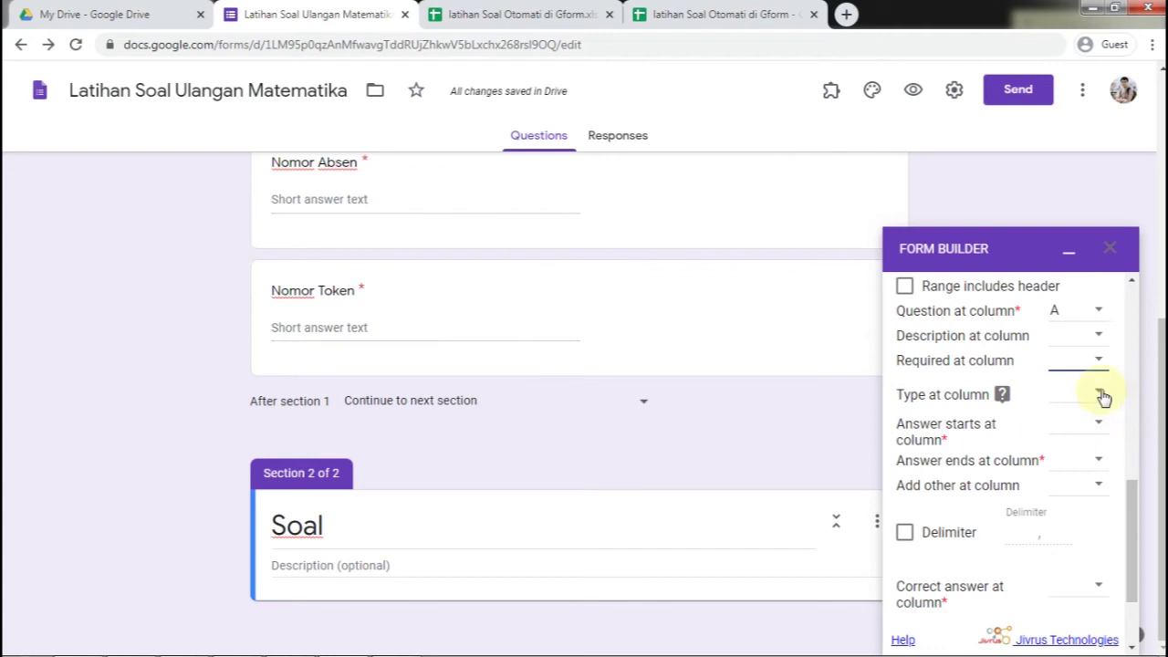
{"action": "left_click", "coordinate": [1102, 396]}
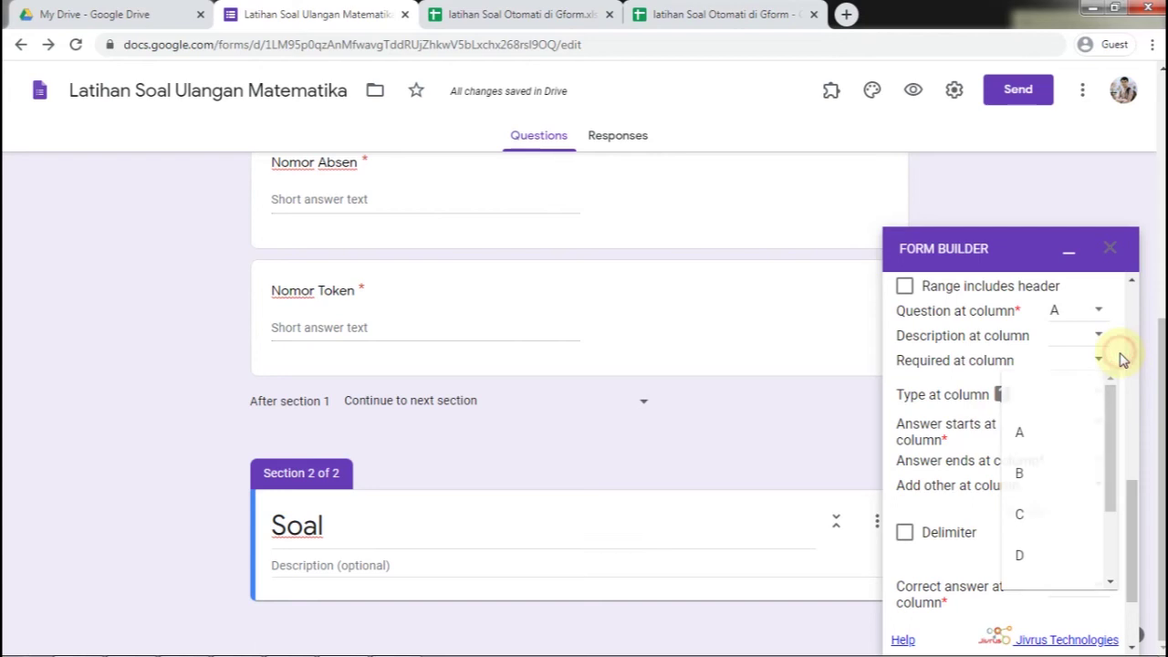
{"action": "left_click", "coordinate": [1122, 359]}
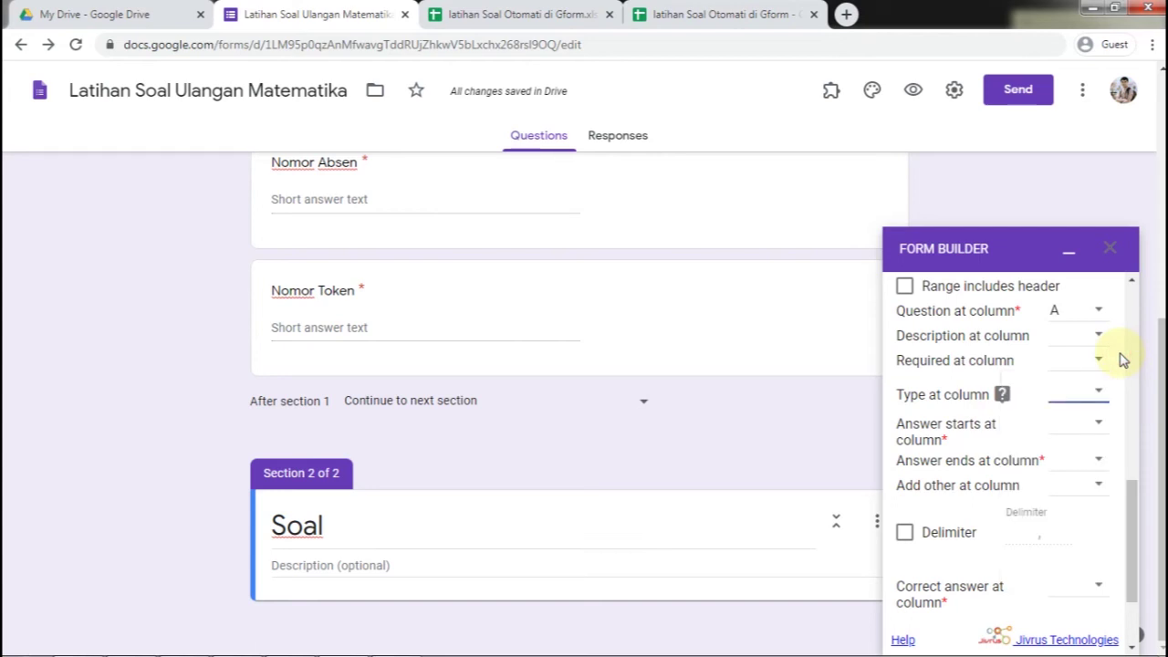
{"action": "left_click", "coordinate": [1096, 427]}
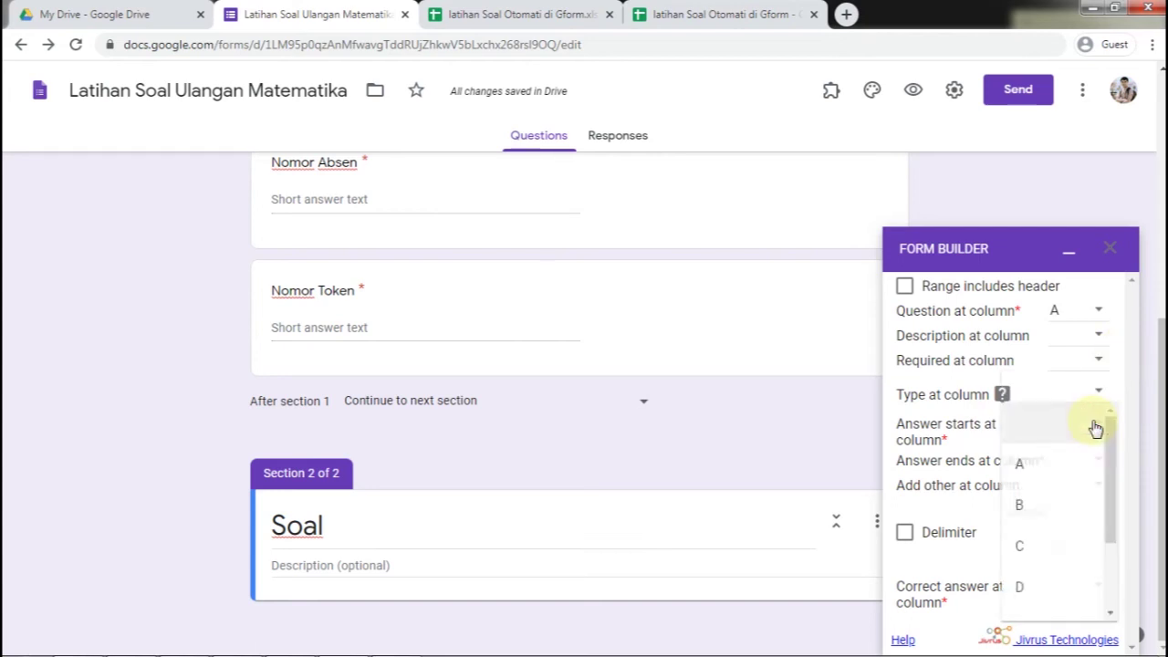
{"action": "left_click", "coordinate": [1056, 506]}
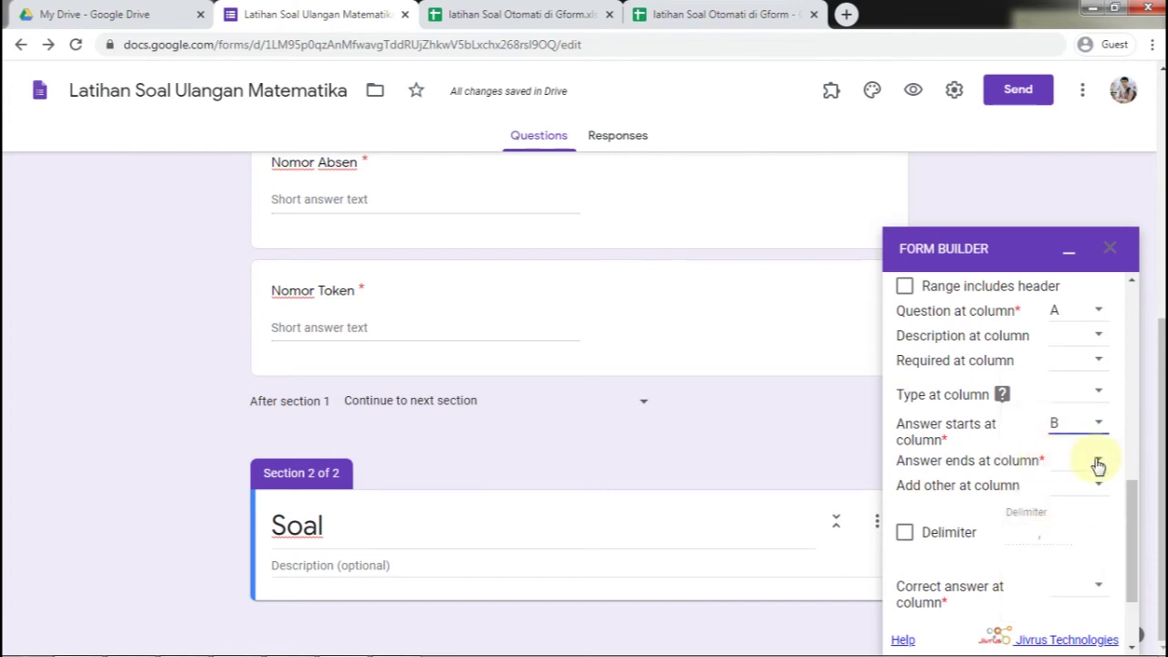
{"action": "left_click", "coordinate": [498, 14]}
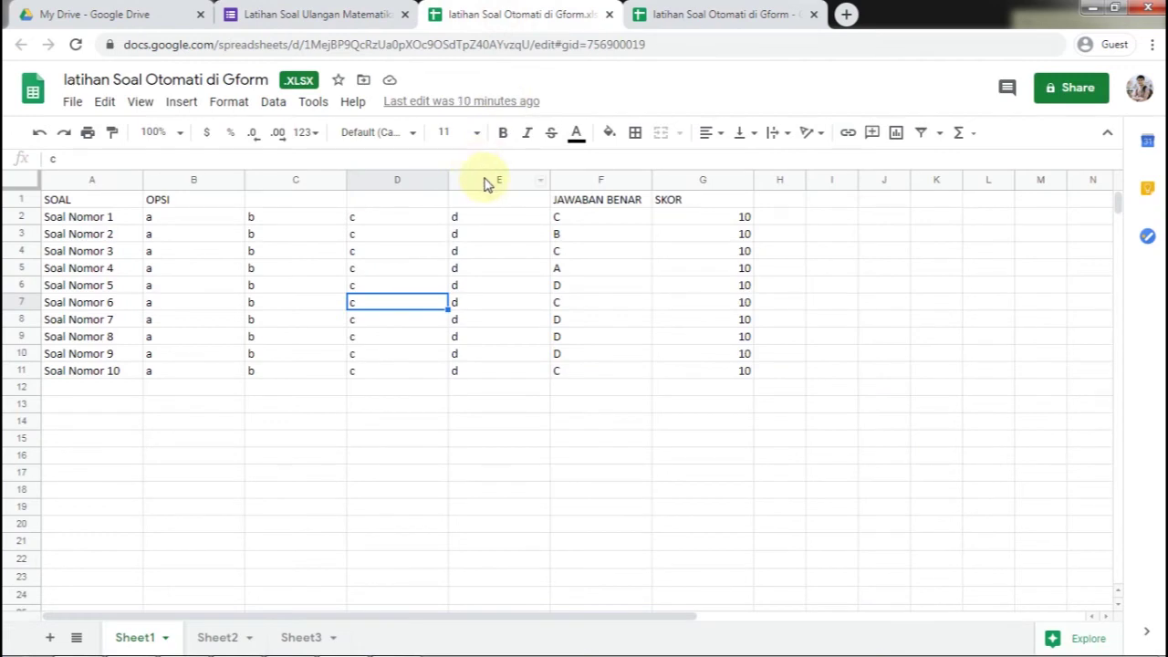
{"action": "left_click", "coordinate": [202, 222]}
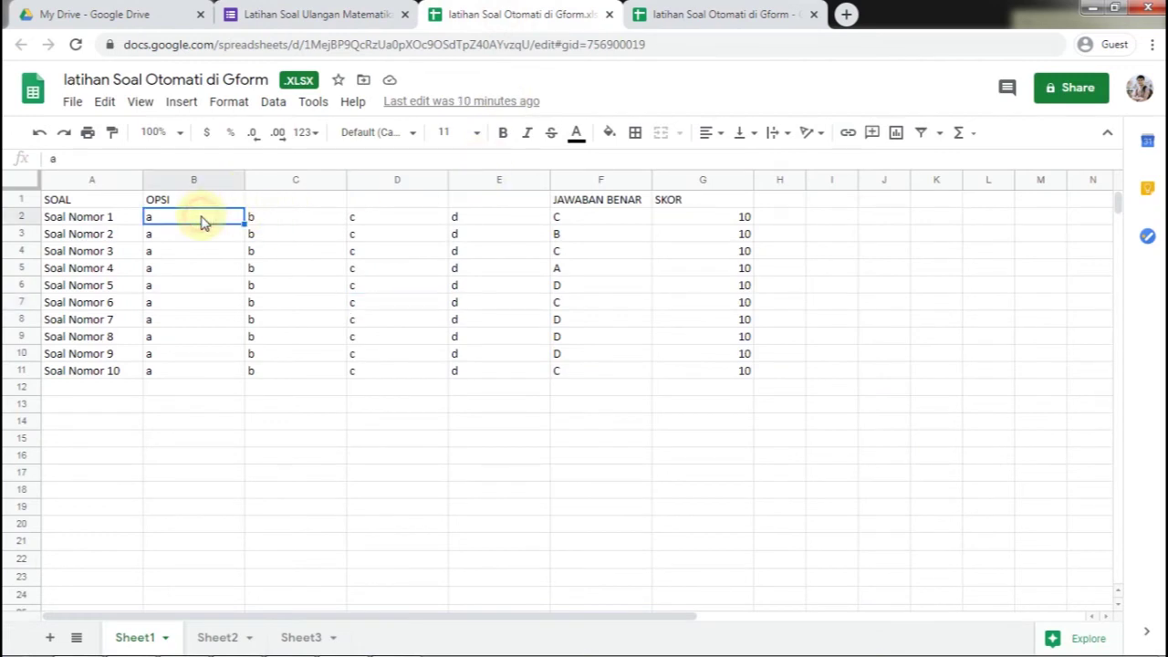
{"action": "left_click", "coordinate": [492, 181]}
End the answer options at column E
{"action": "left_click", "coordinate": [334, 14]}
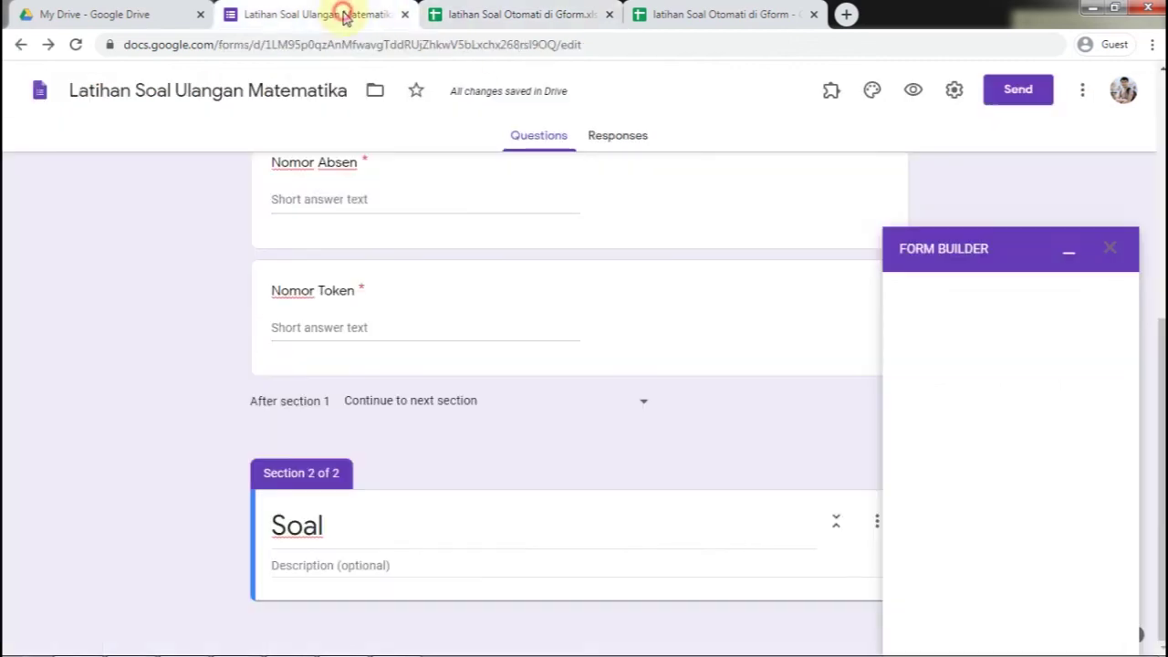
{"action": "left_click", "coordinate": [1098, 460]}
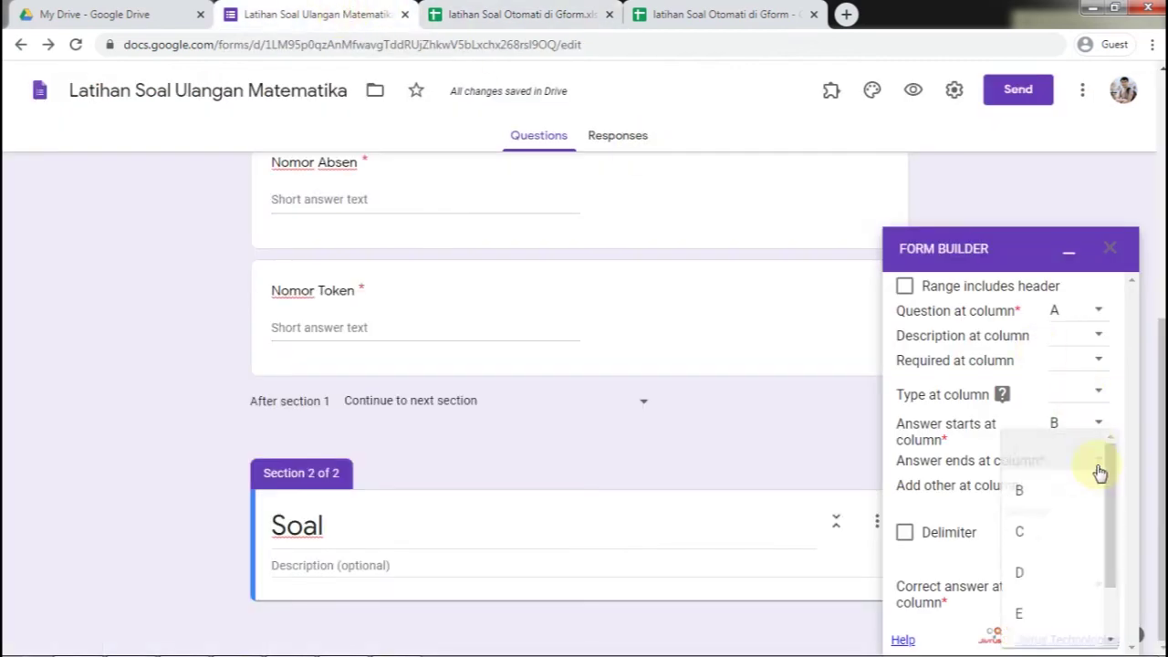
{"action": "left_click", "coordinate": [1063, 617]}
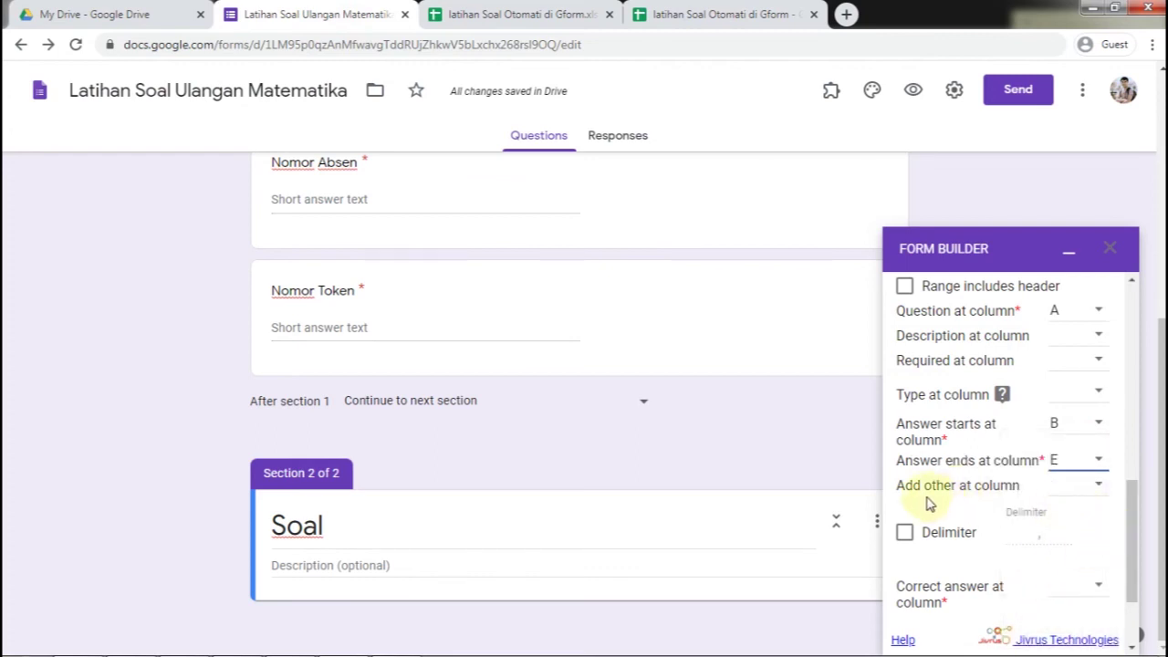
{"action": "left_click_drag", "start_coordinate": [1126, 499], "coordinate": [1129, 535]}
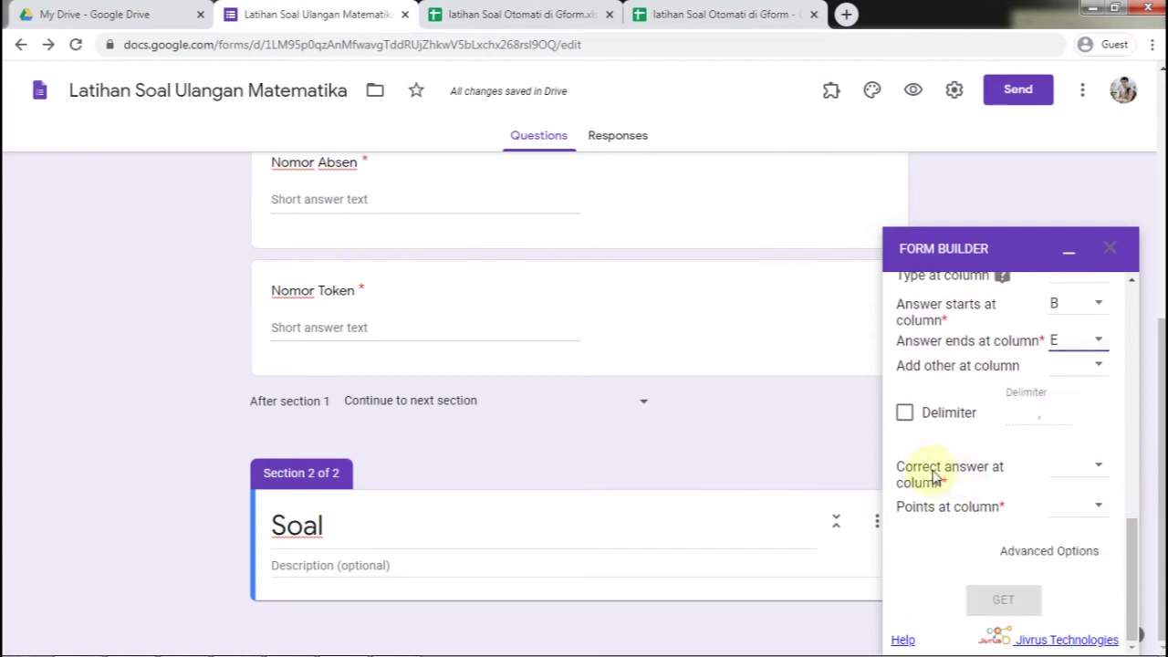
Map correct answers to column F and points to column G, then load the questions with GET
{"action": "left_click", "coordinate": [1098, 466]}
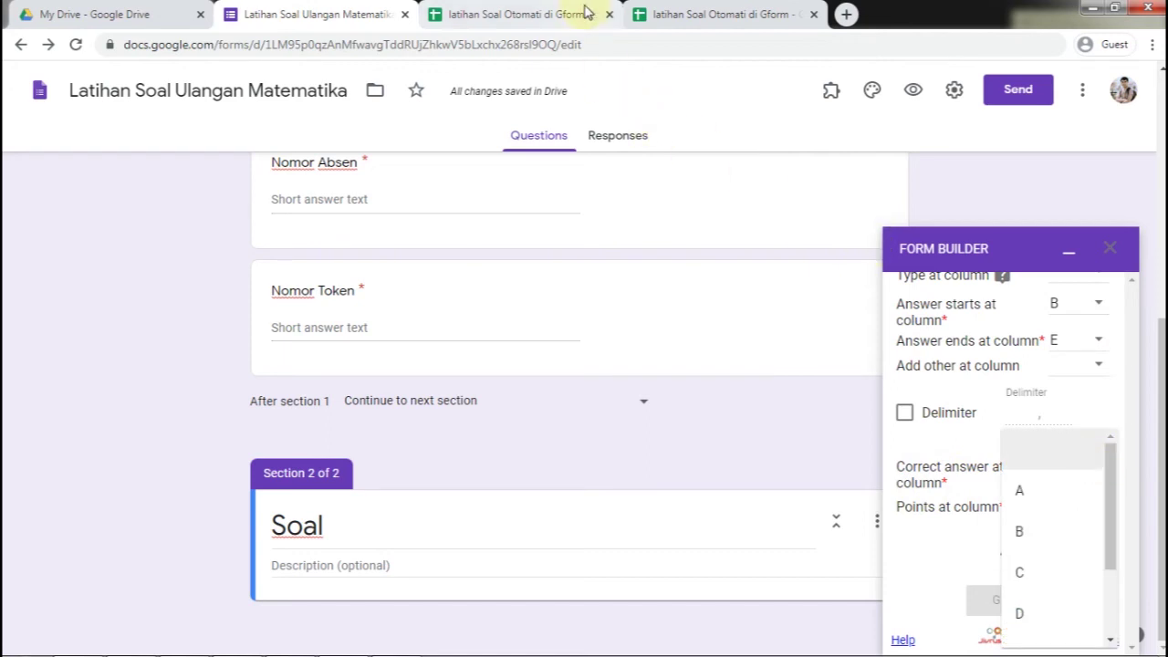
{"action": "left_click", "coordinate": [589, 18]}
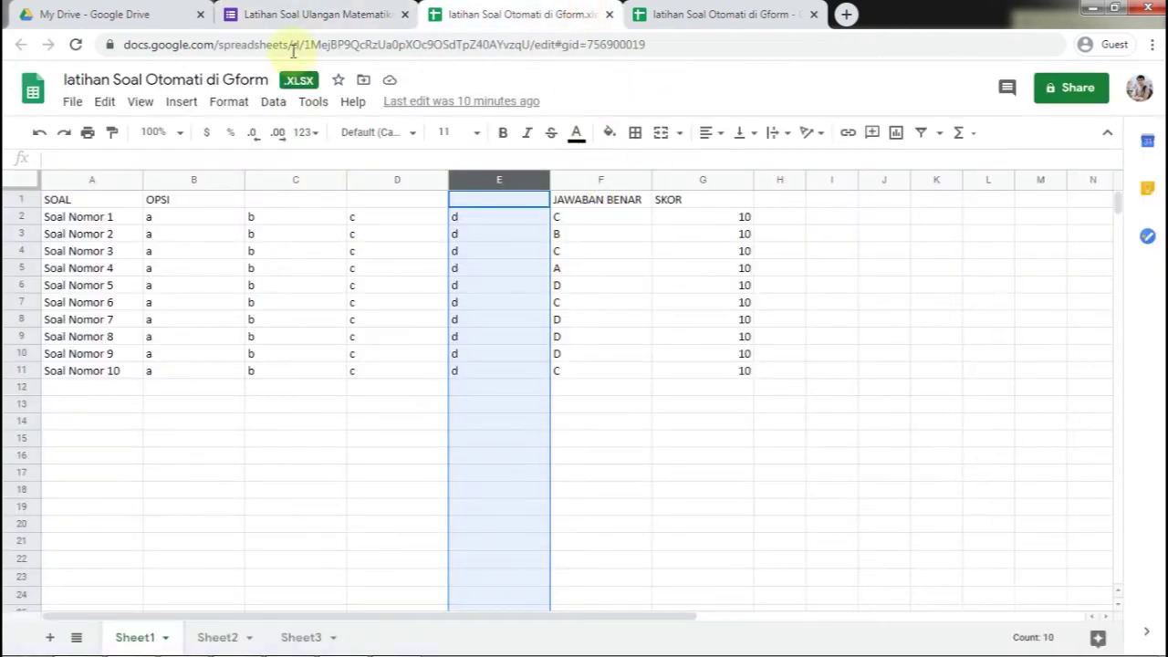
{"action": "left_click", "coordinate": [310, 15]}
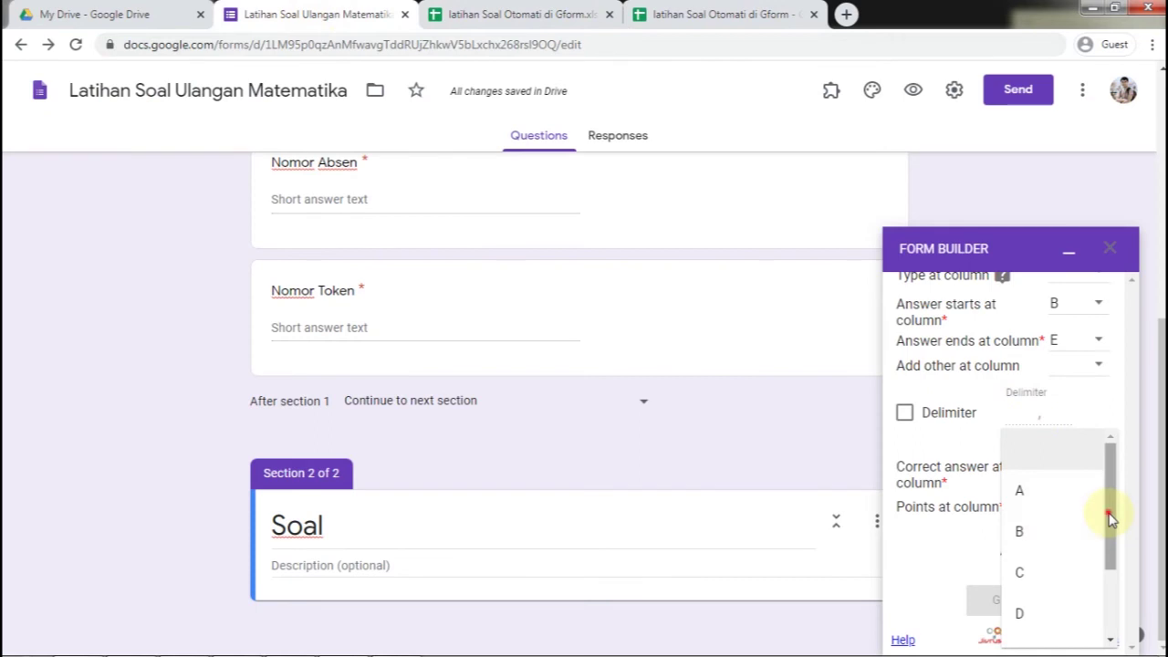
{"action": "left_click_drag", "start_coordinate": [1107, 514], "coordinate": [1112, 591]}
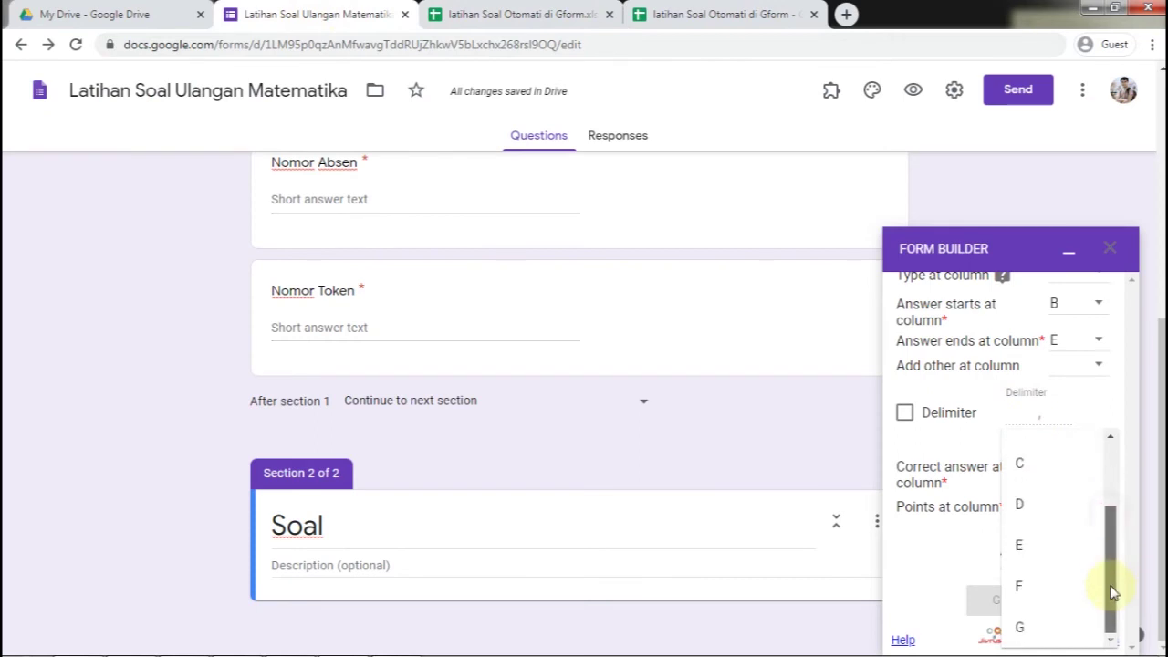
{"action": "left_click", "coordinate": [1064, 593]}
{"action": "left_click", "coordinate": [1098, 514]}
{"action": "left_click_drag", "start_coordinate": [1108, 524], "coordinate": [1120, 609]}
{"action": "left_click", "coordinate": [1035, 629]}
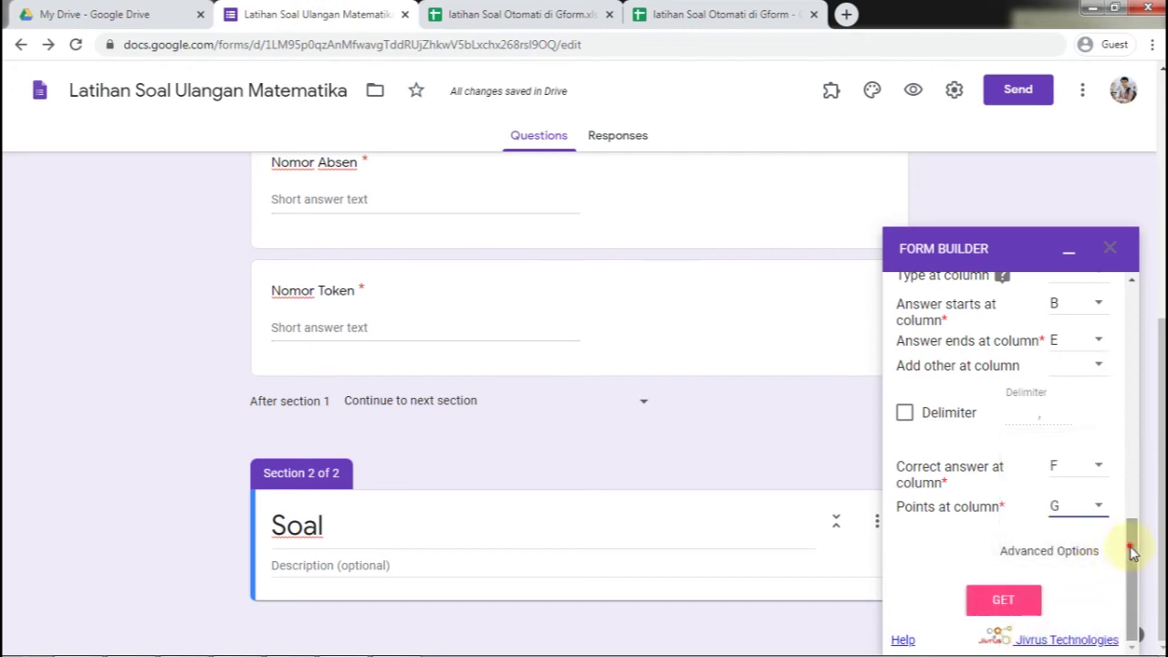
{"action": "left_click", "coordinate": [1023, 600]}
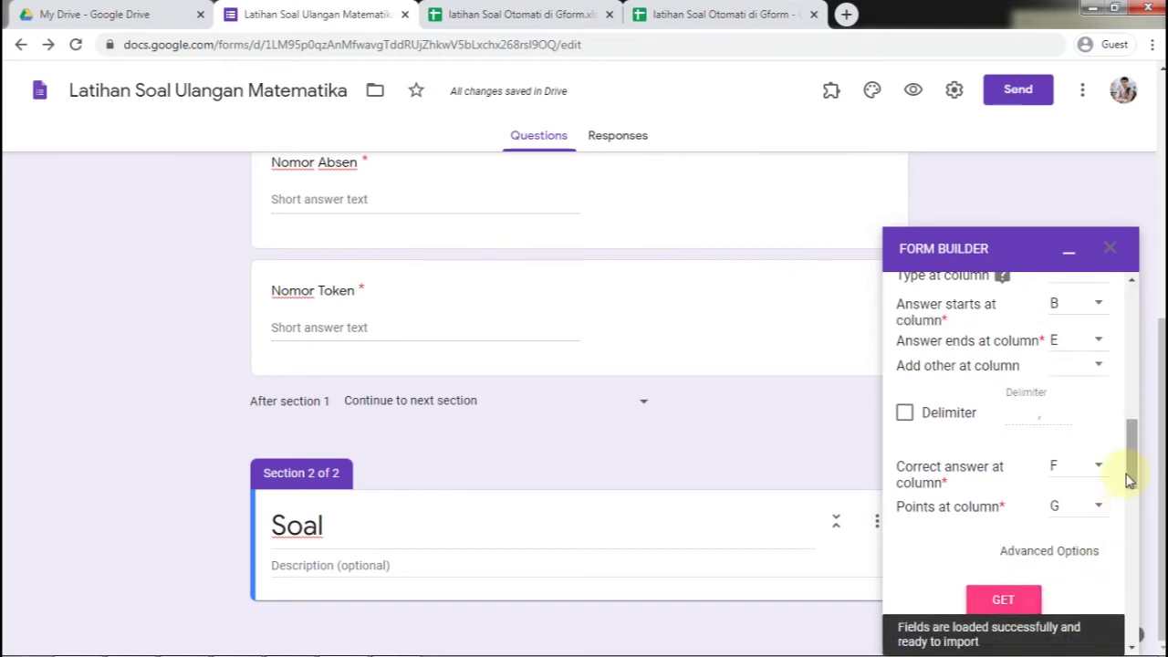
{"action": "left_click_drag", "start_coordinate": [1131, 469], "coordinate": [1142, 548]}
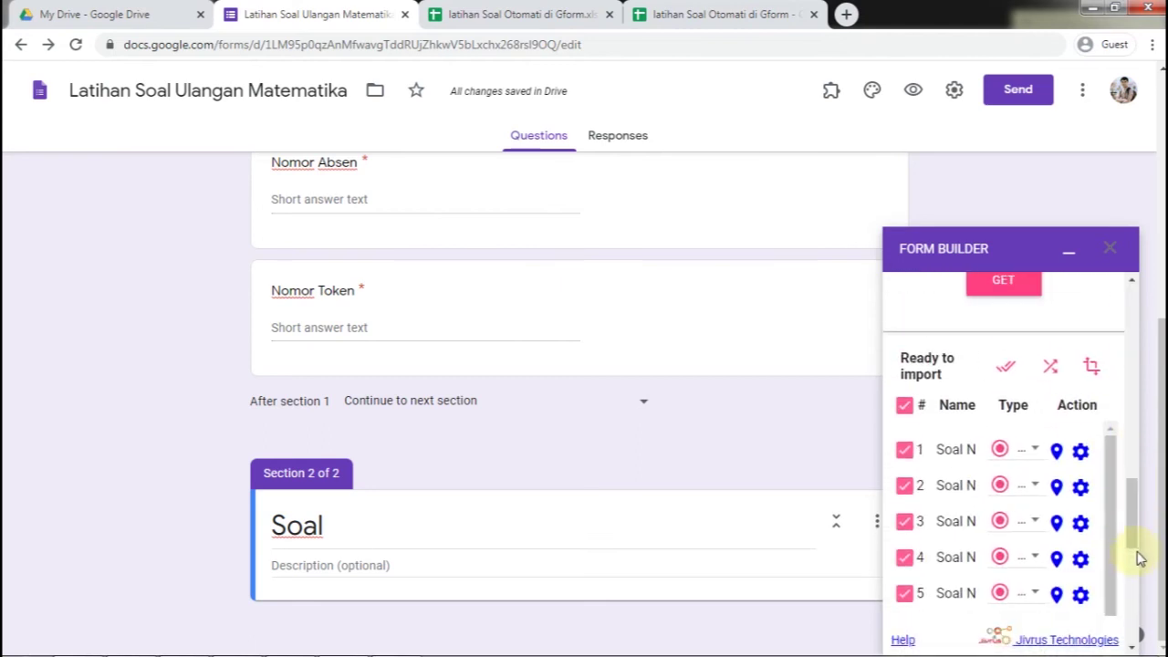
Import all ten questions, Soal Nomor 1–10, totalling 100 points, and review them in the form
{"action": "left_click_drag", "start_coordinate": [1116, 529], "coordinate": [1108, 623]}
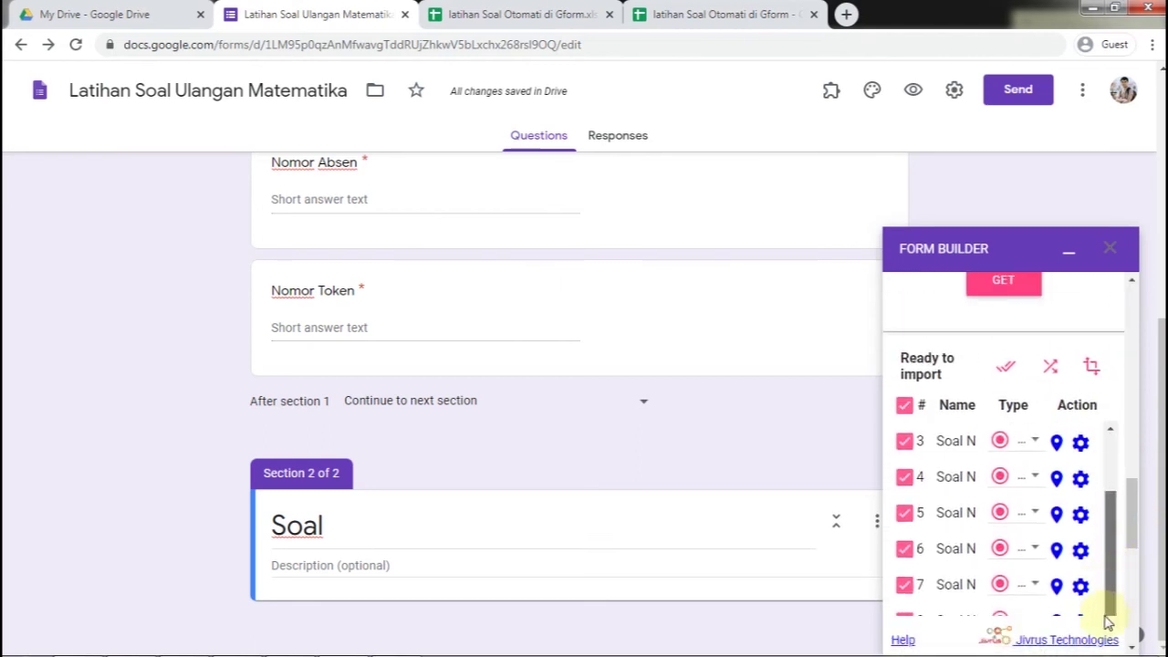
{"action": "left_click_drag", "start_coordinate": [1137, 534], "coordinate": [1131, 556]}
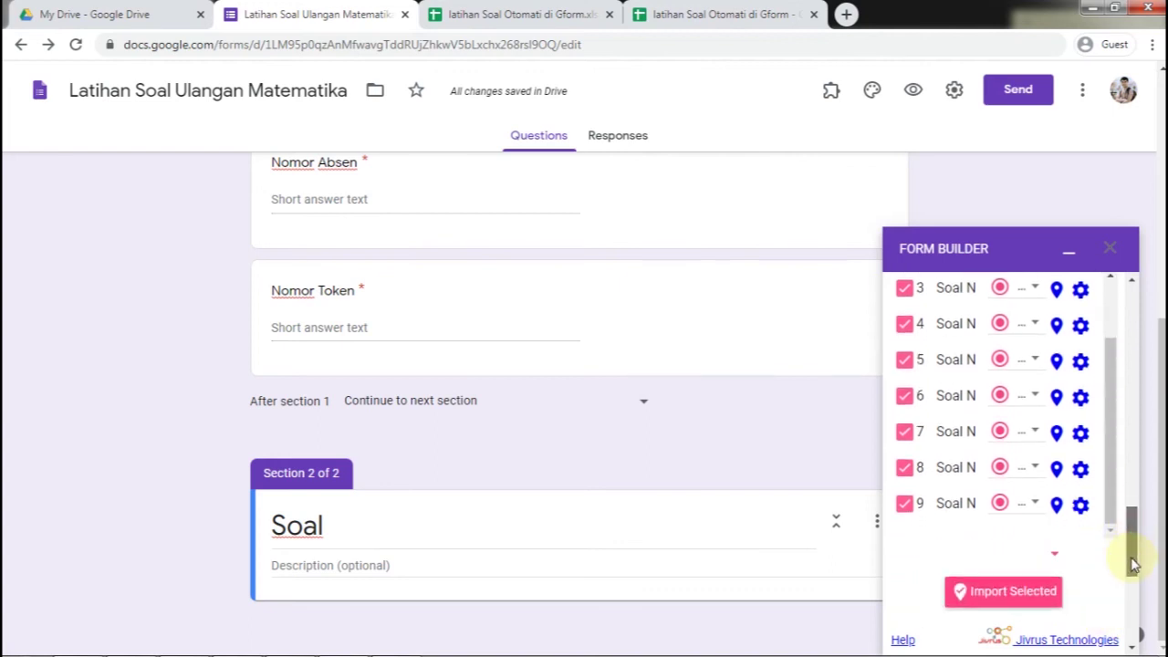
{"action": "scroll", "coordinate": [1004, 525], "scroll_direction": "up", "scroll_amount": 2}
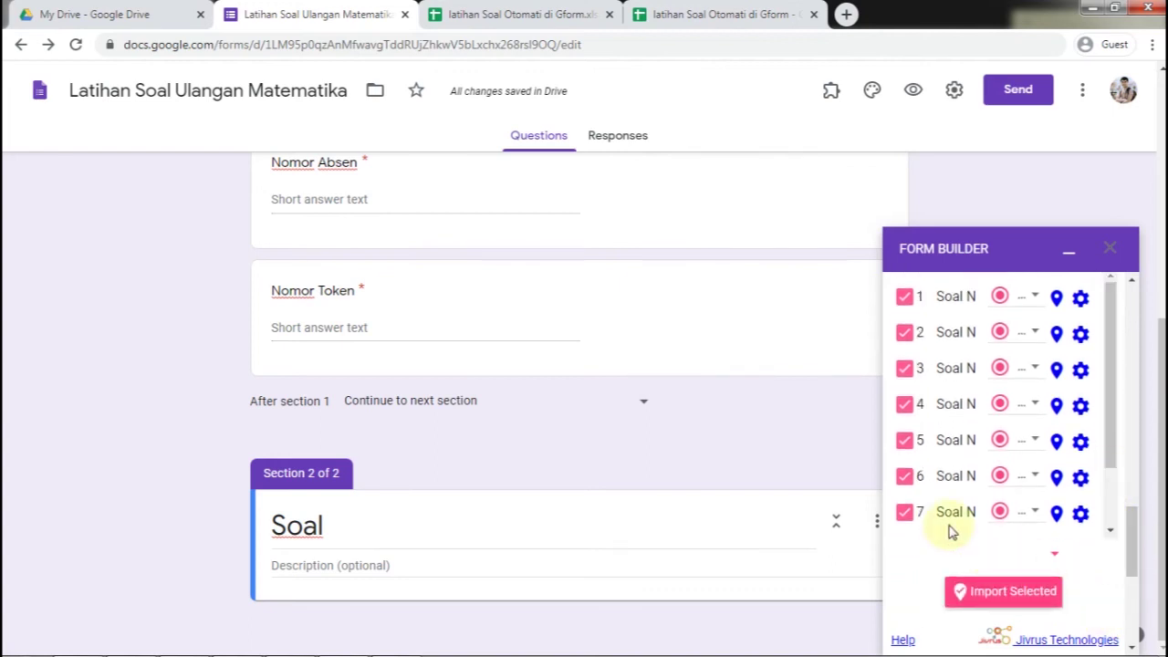
{"action": "left_click", "coordinate": [1031, 591]}
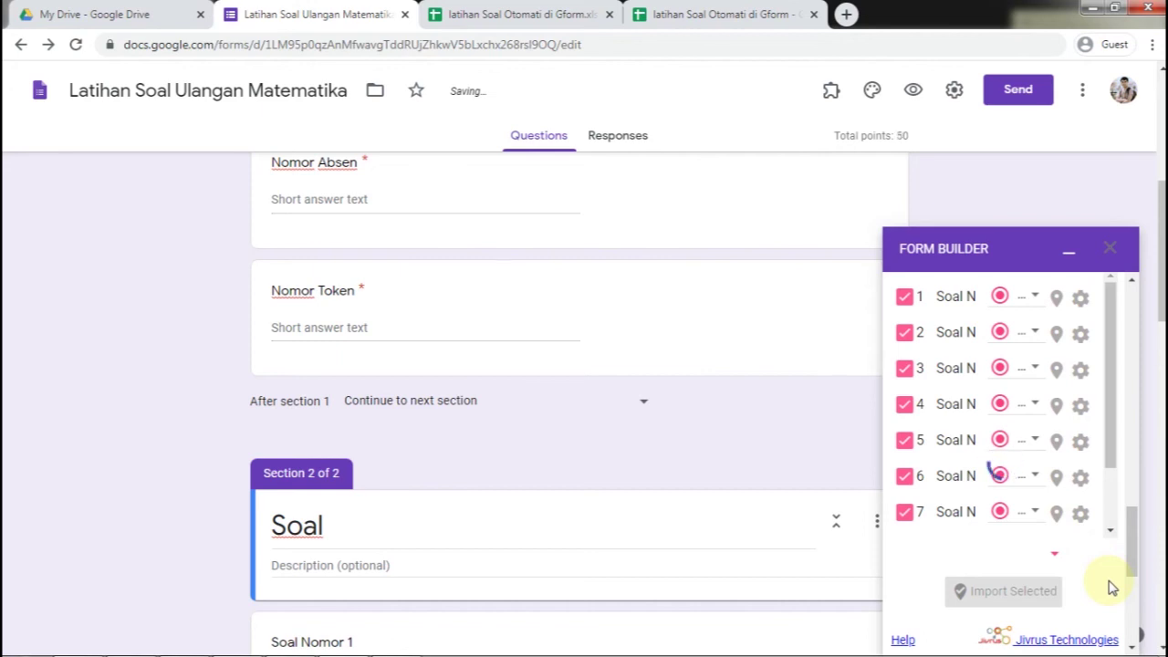
{"action": "scroll", "coordinate": [324, 406], "scroll_direction": "down", "scroll_amount": 16}
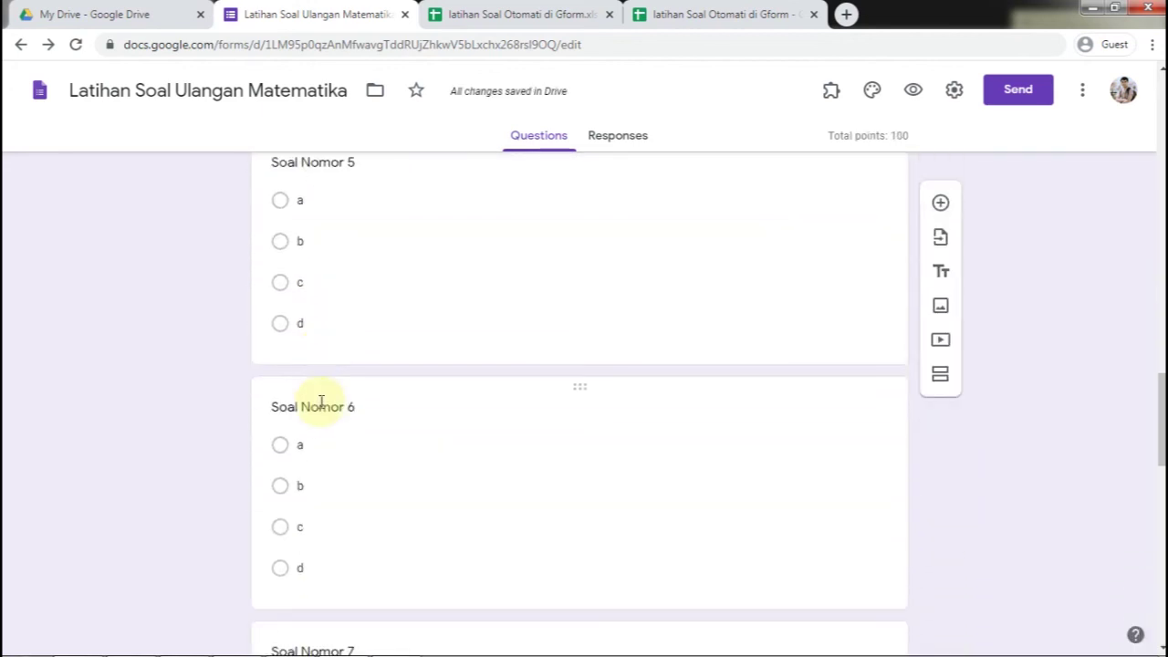
{"action": "scroll", "coordinate": [324, 409], "scroll_direction": "down", "scroll_amount": 7}
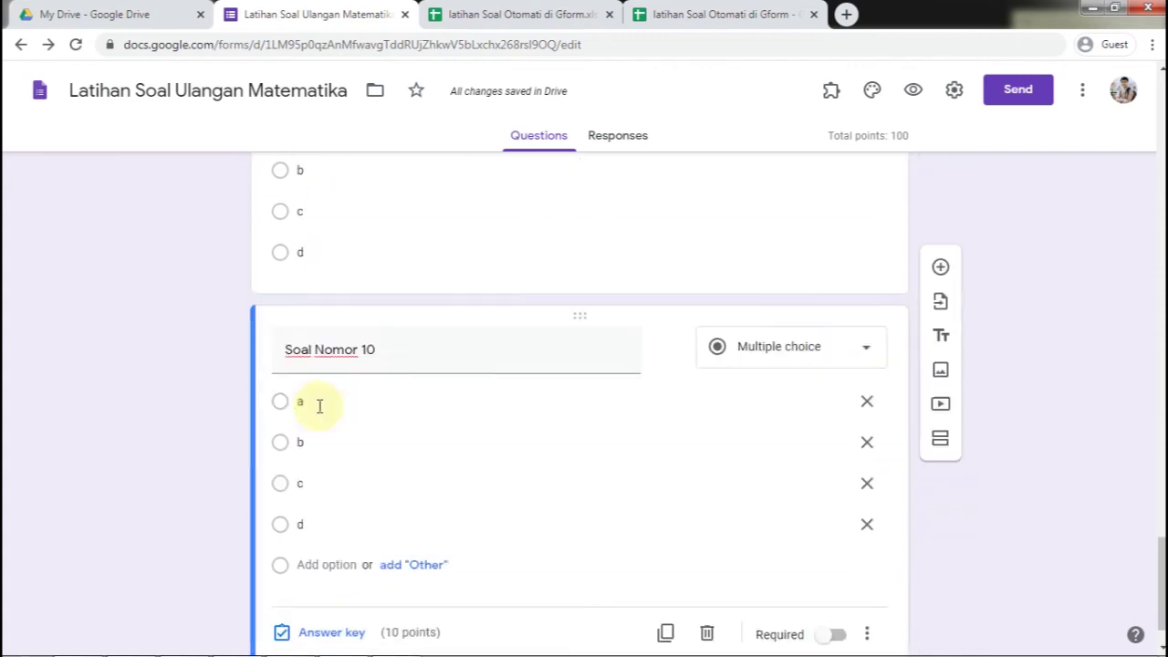
{"action": "scroll", "coordinate": [320, 415], "scroll_direction": "up", "scroll_amount": 1}
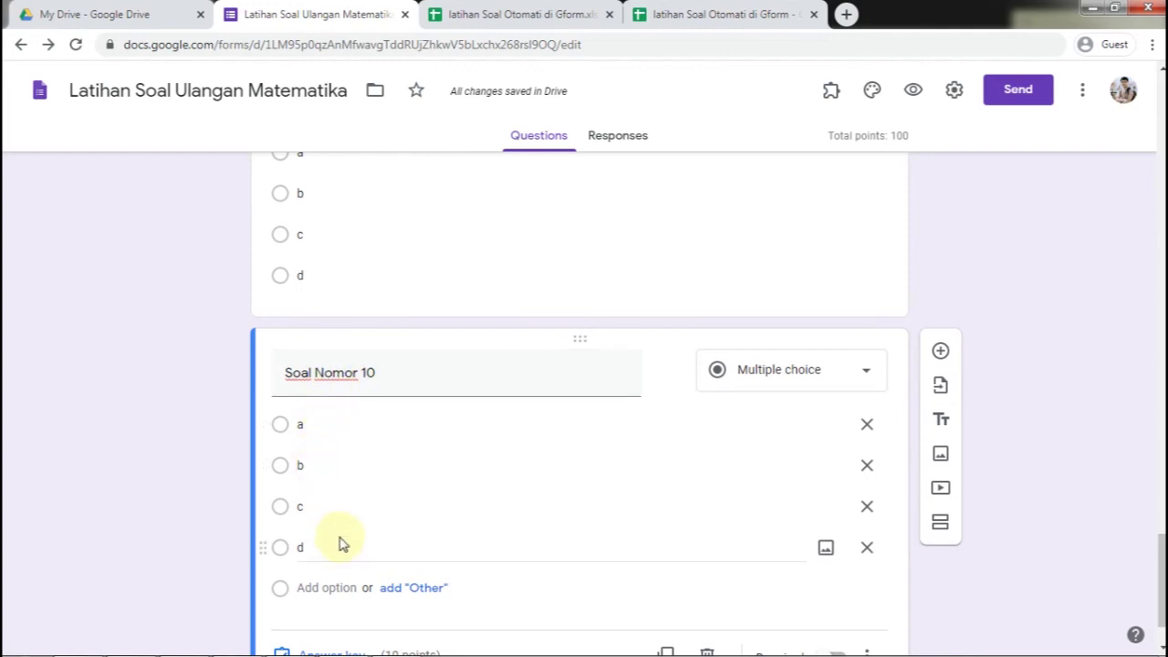
{"action": "scroll", "coordinate": [430, 533], "scroll_direction": "down", "scroll_amount": 1}
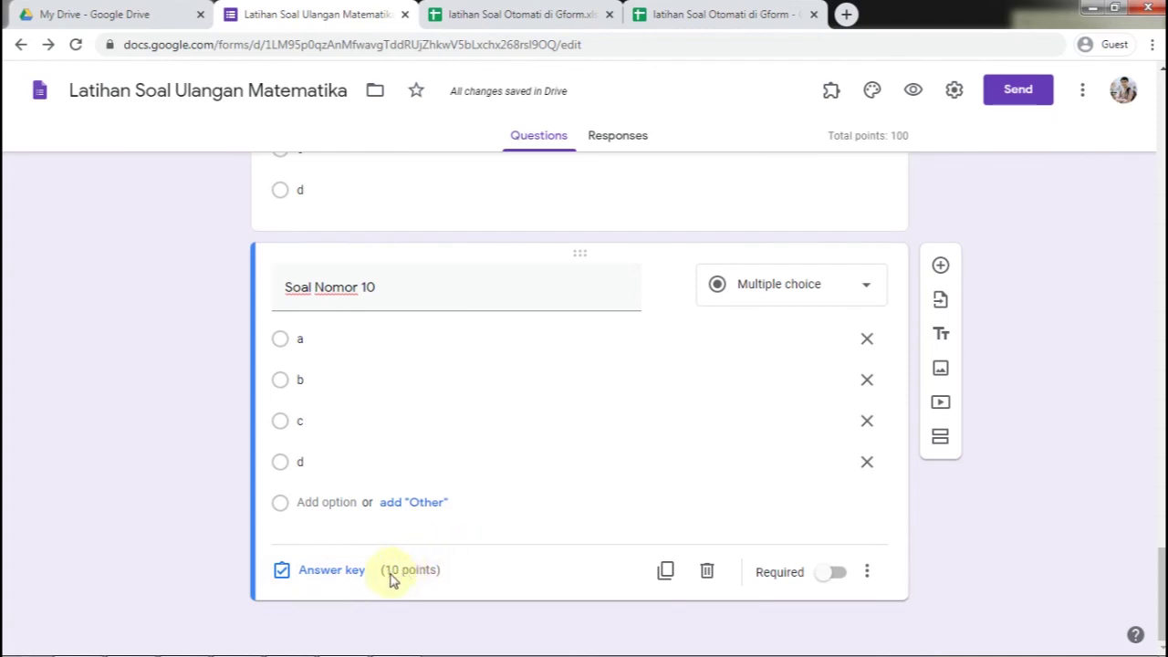
{"action": "left_click", "coordinate": [349, 582]}
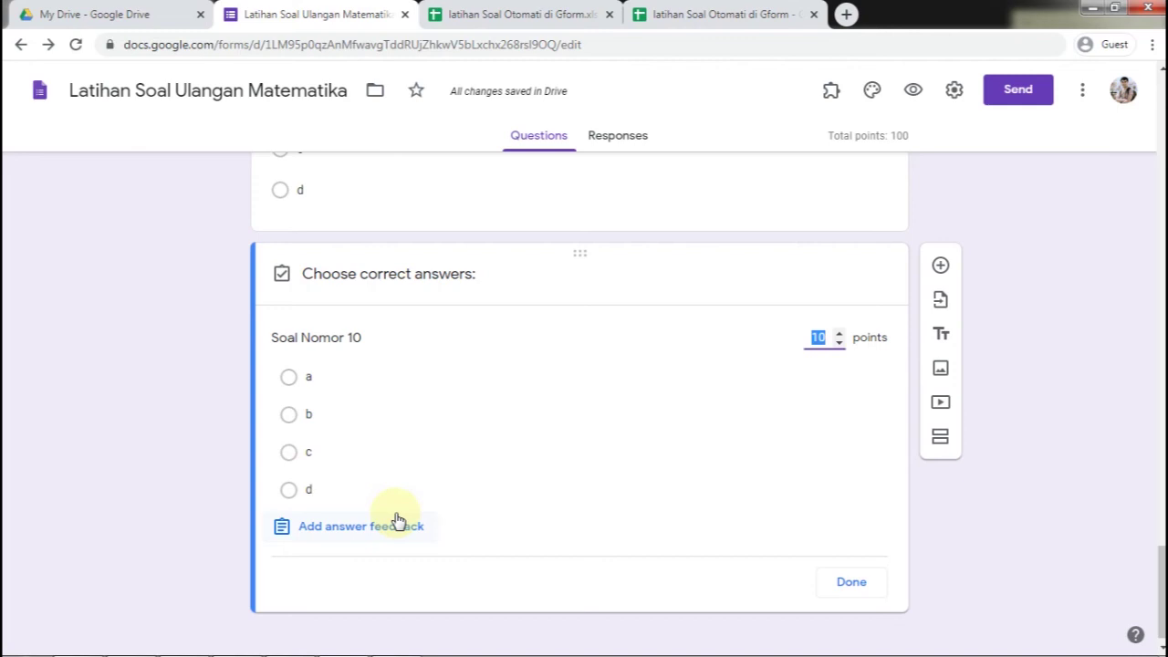
{"action": "scroll", "coordinate": [436, 451], "scroll_direction": "up", "scroll_amount": 2}
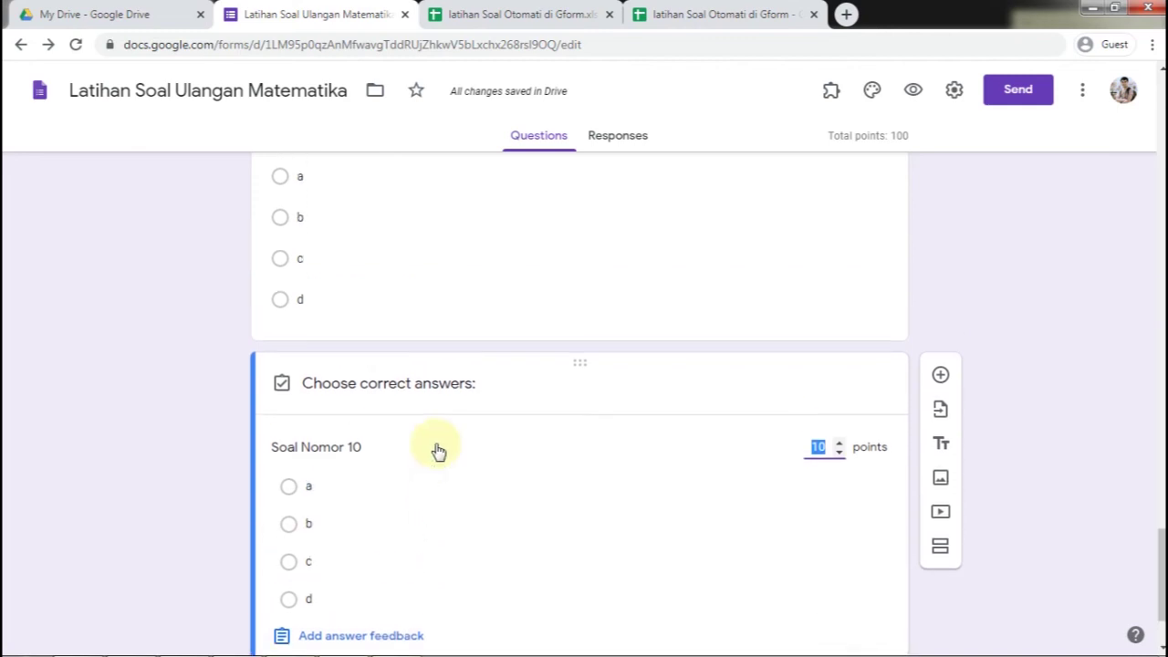
{"action": "left_click", "coordinate": [447, 316]}
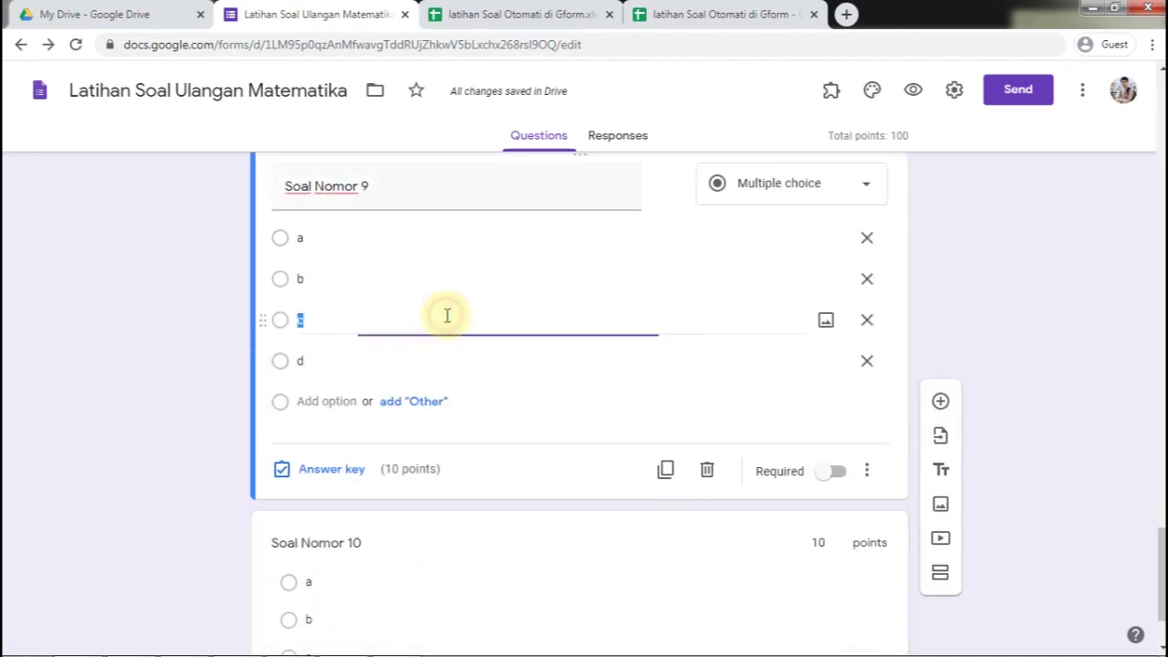
{"action": "left_click", "coordinate": [324, 467]}
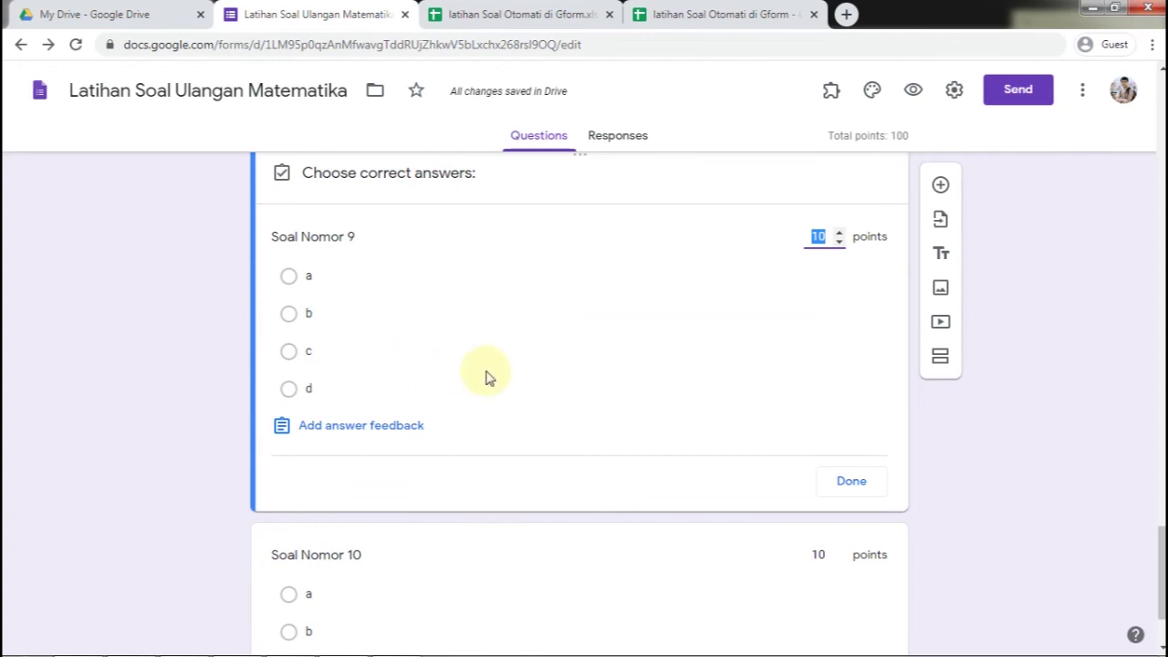
{"action": "left_click", "coordinate": [834, 481]}
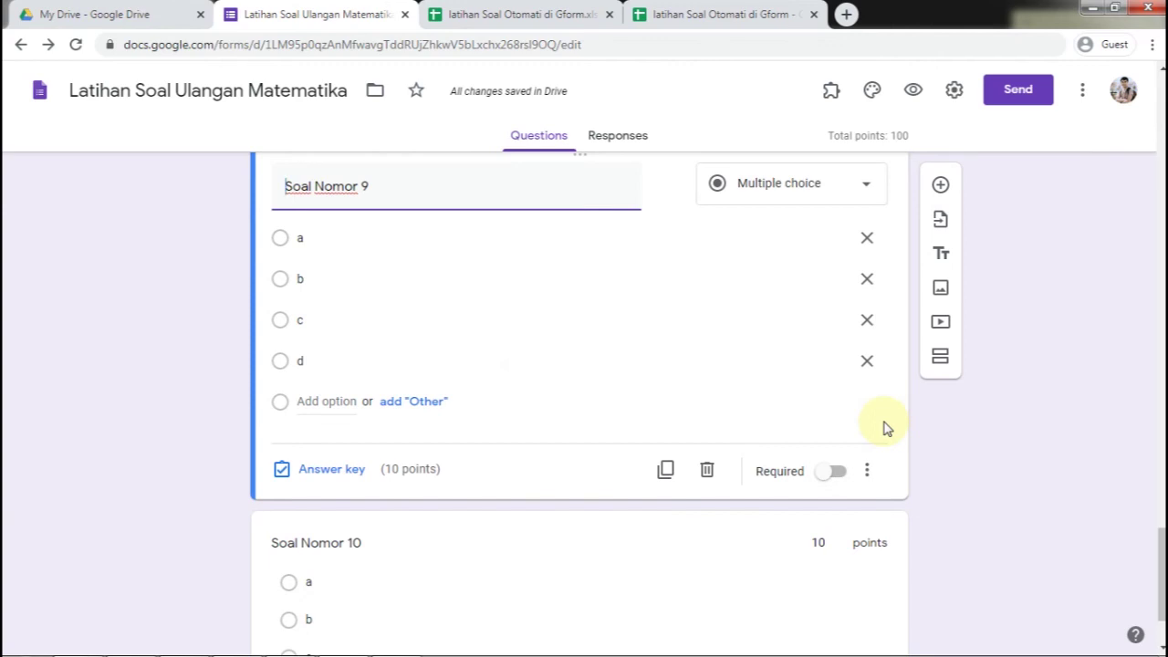
{"action": "scroll", "coordinate": [884, 427], "scroll_direction": "up", "scroll_amount": 20}
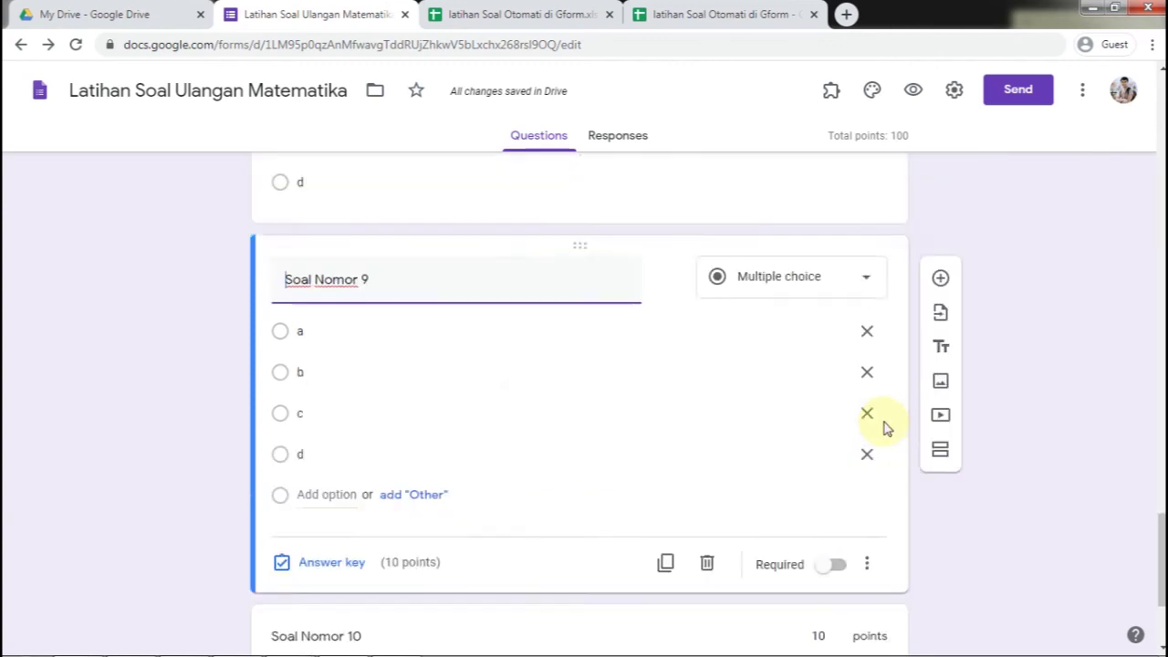
{"action": "scroll", "coordinate": [885, 427], "scroll_direction": "up", "scroll_amount": 5}
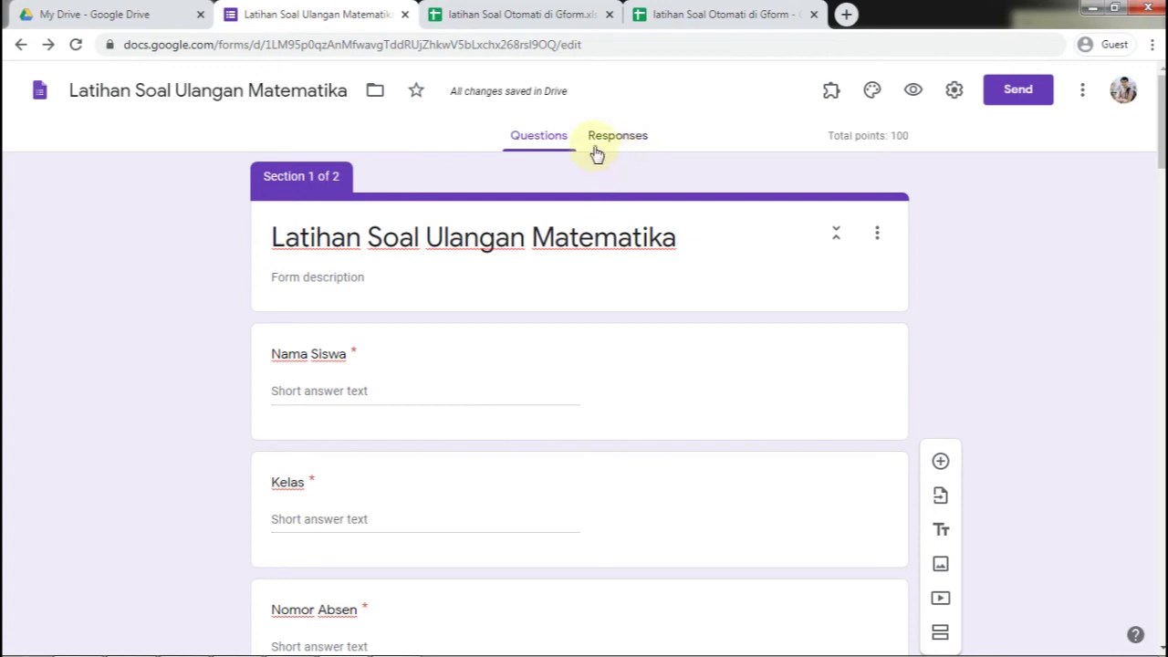
{"action": "left_click", "coordinate": [1018, 91]}
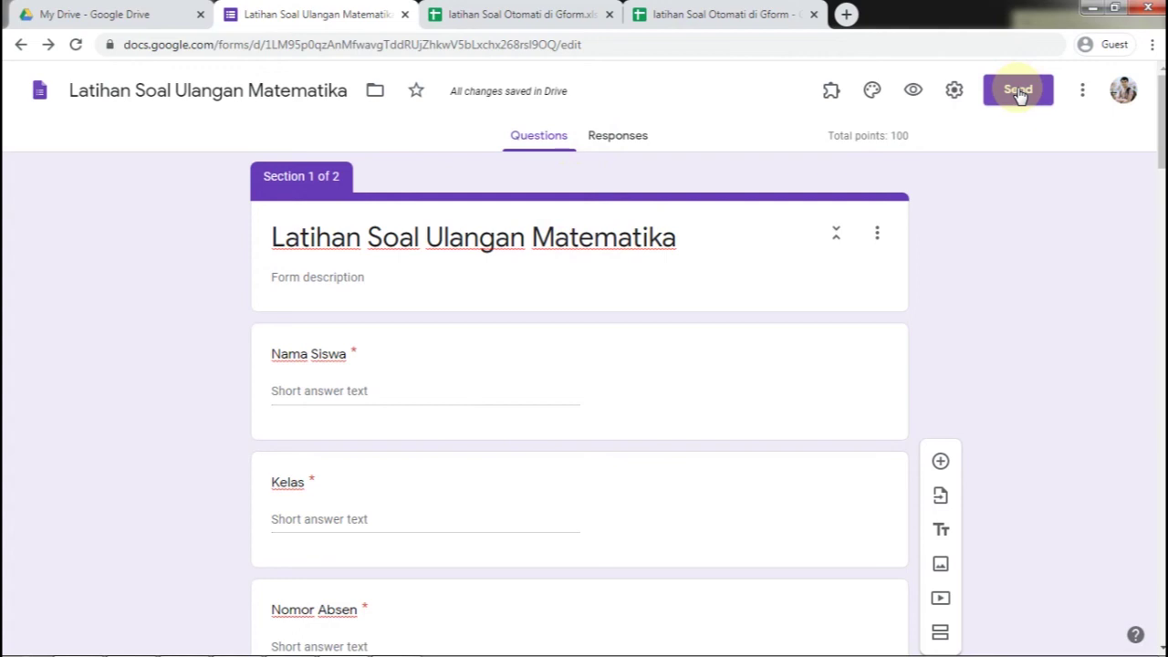
{"action": "left_click", "coordinate": [1018, 92]}
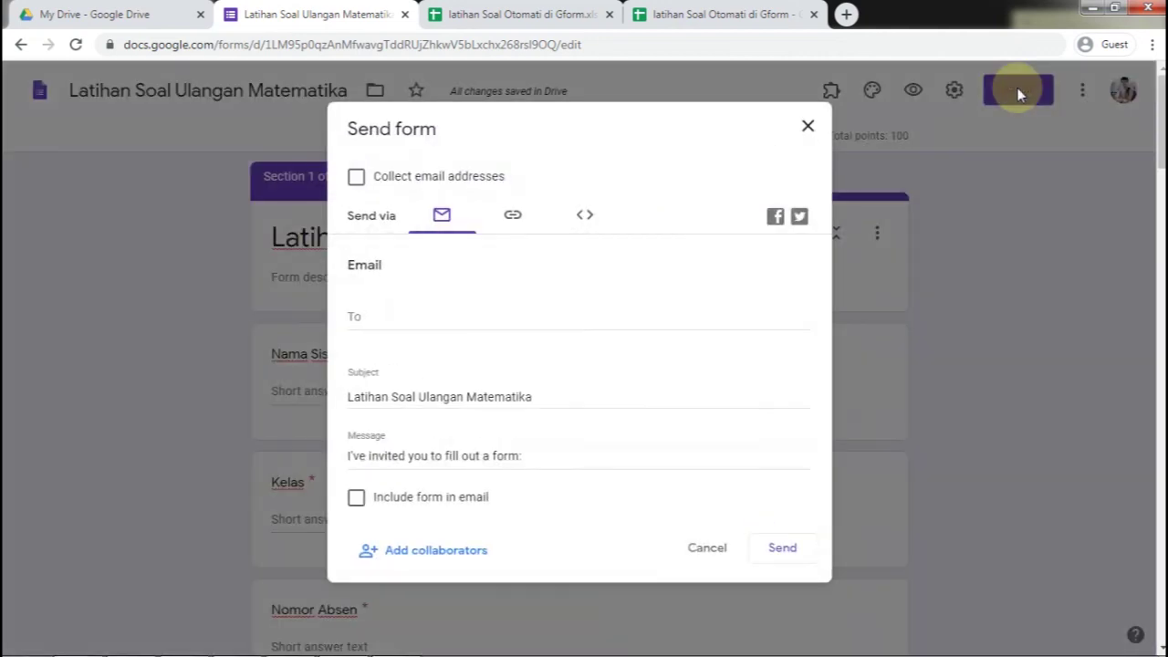
{"action": "left_click", "coordinate": [808, 127]}
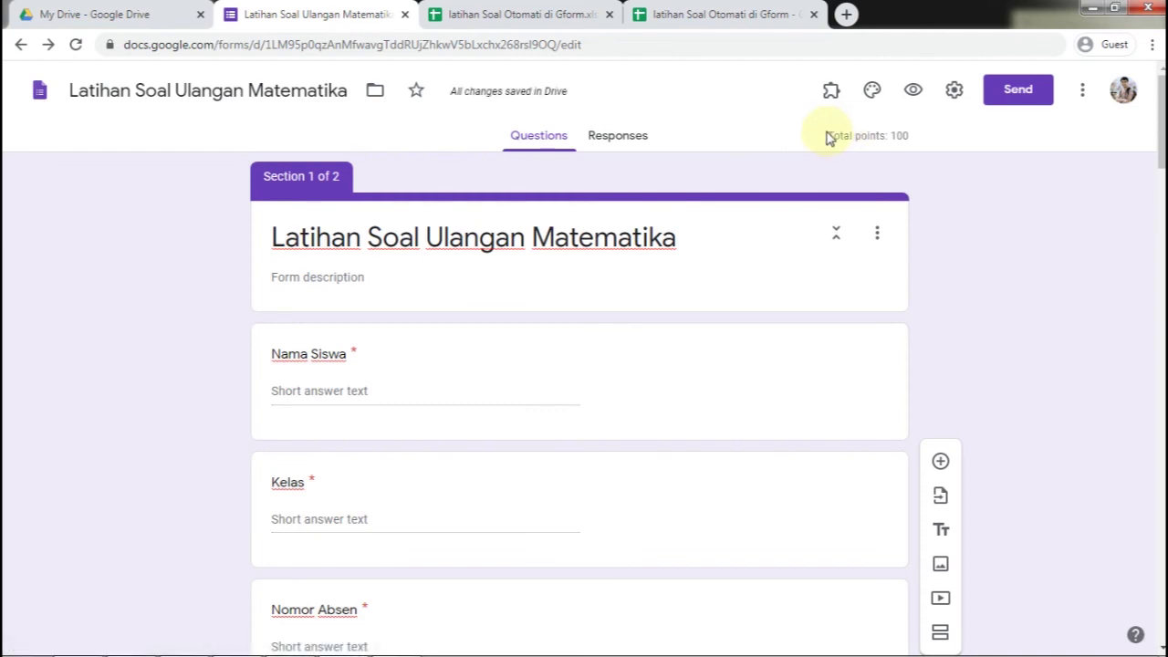
Limit responses to one per person and save quiz settings: manual-review grading, only point values shown
{"action": "left_click", "coordinate": [955, 91]}
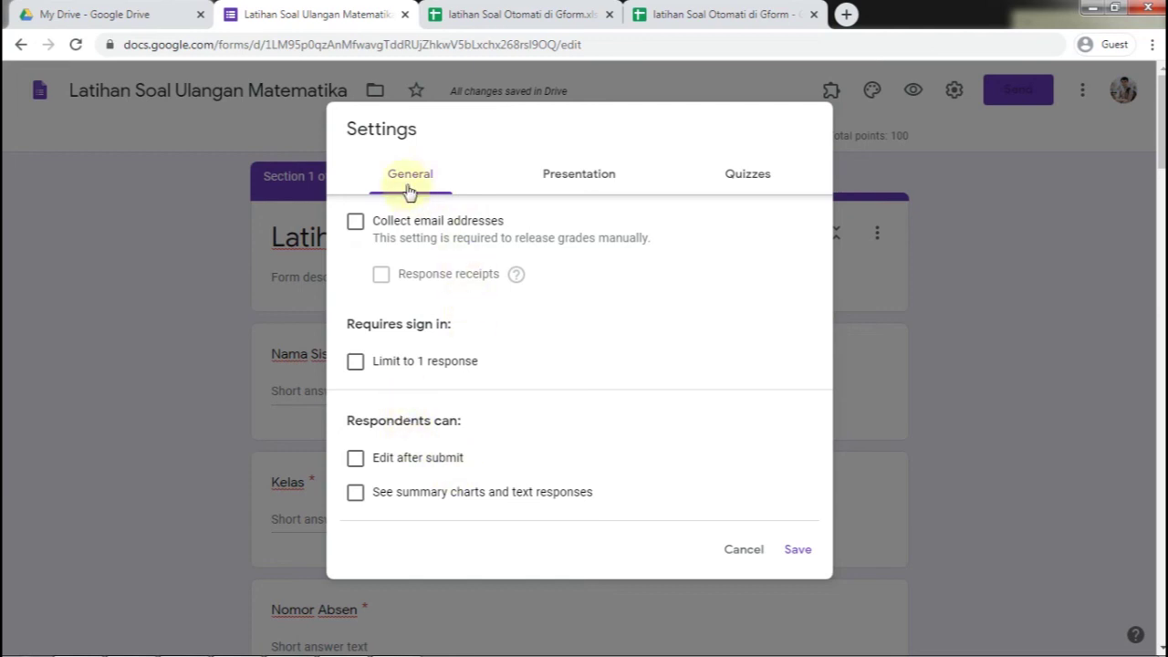
{"action": "left_click", "coordinate": [357, 366]}
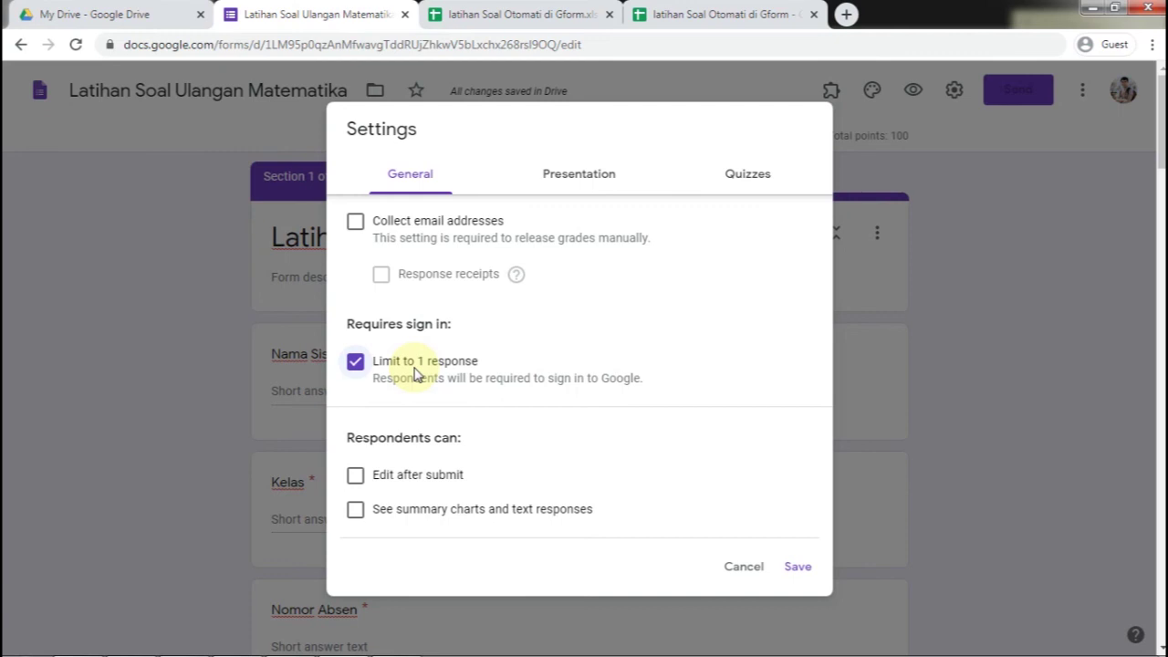
{"action": "left_click", "coordinate": [590, 183]}
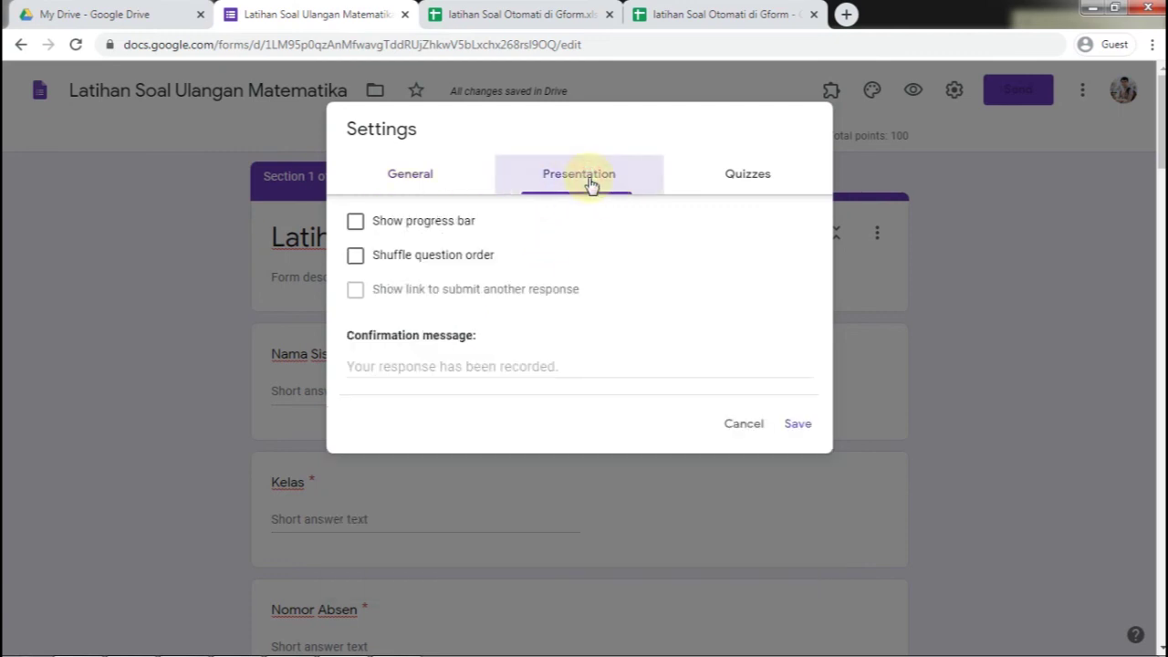
{"action": "left_click", "coordinate": [733, 176]}
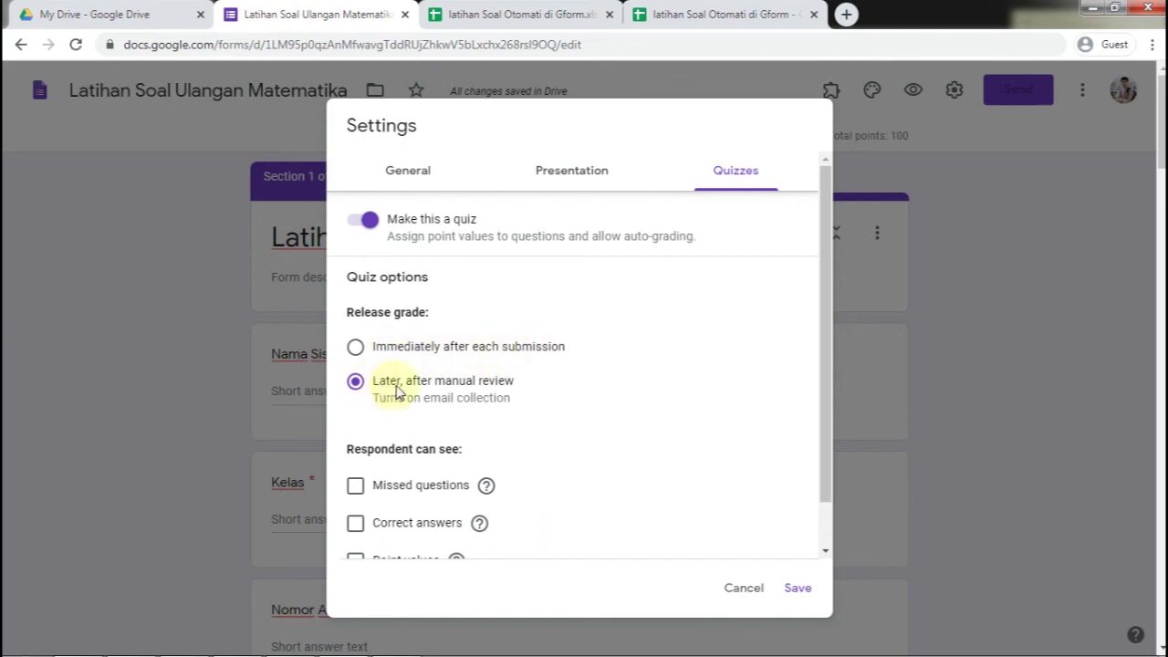
{"action": "scroll", "coordinate": [467, 388], "scroll_direction": "down", "scroll_amount": 1}
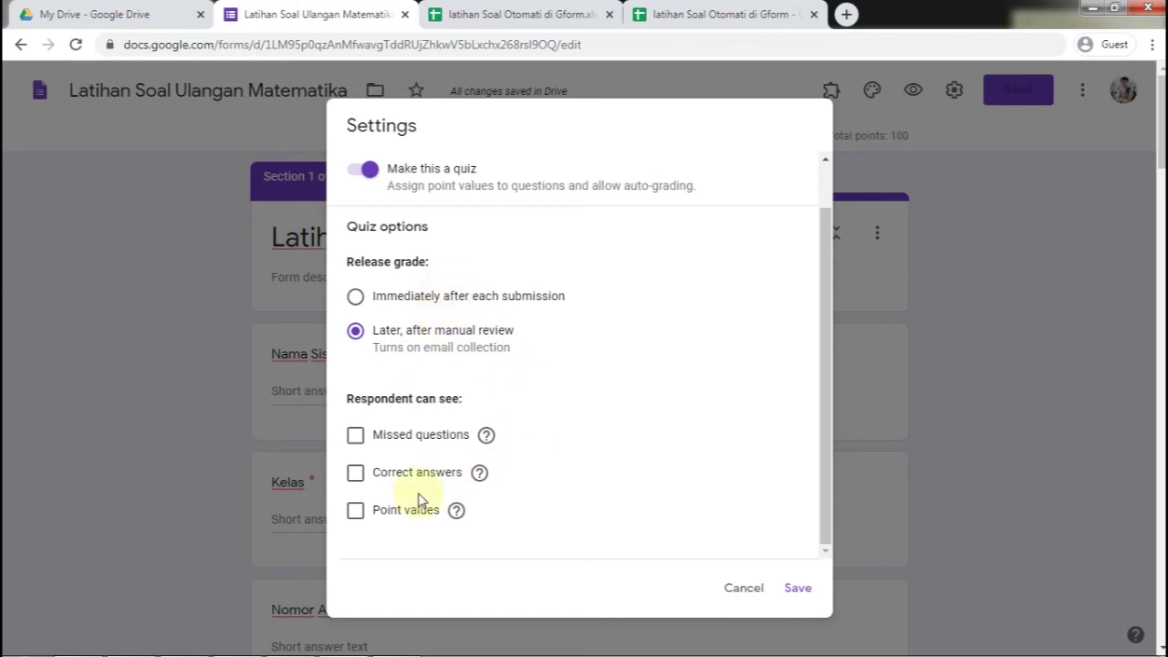
{"action": "left_click", "coordinate": [356, 511]}
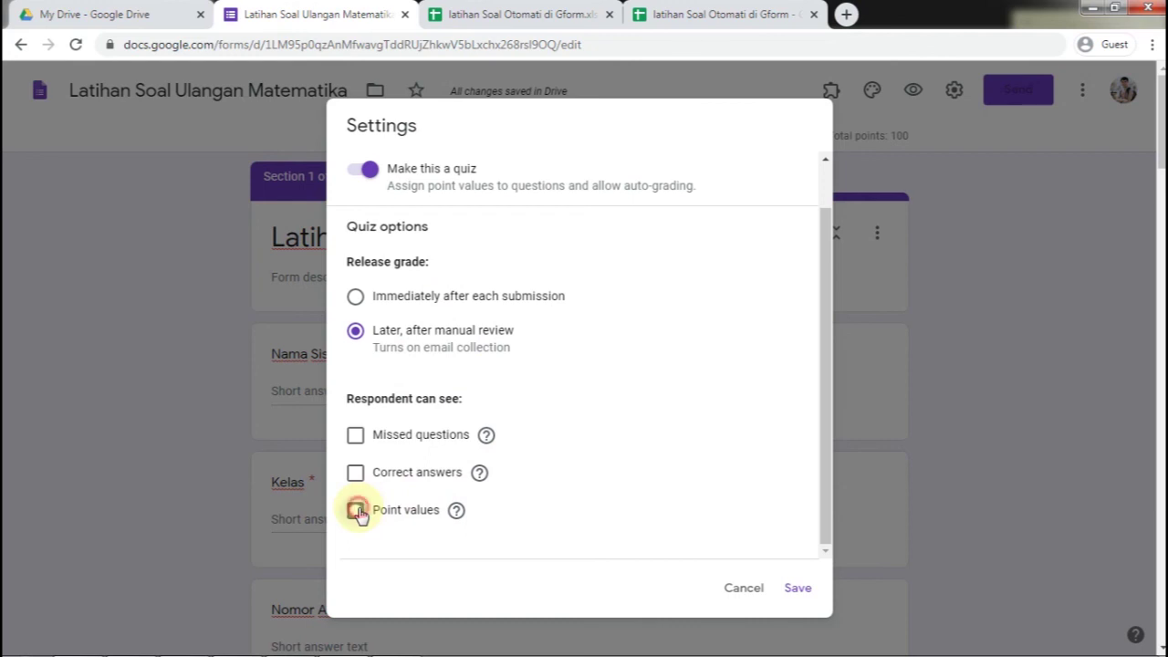
{"action": "left_click", "coordinate": [792, 590]}
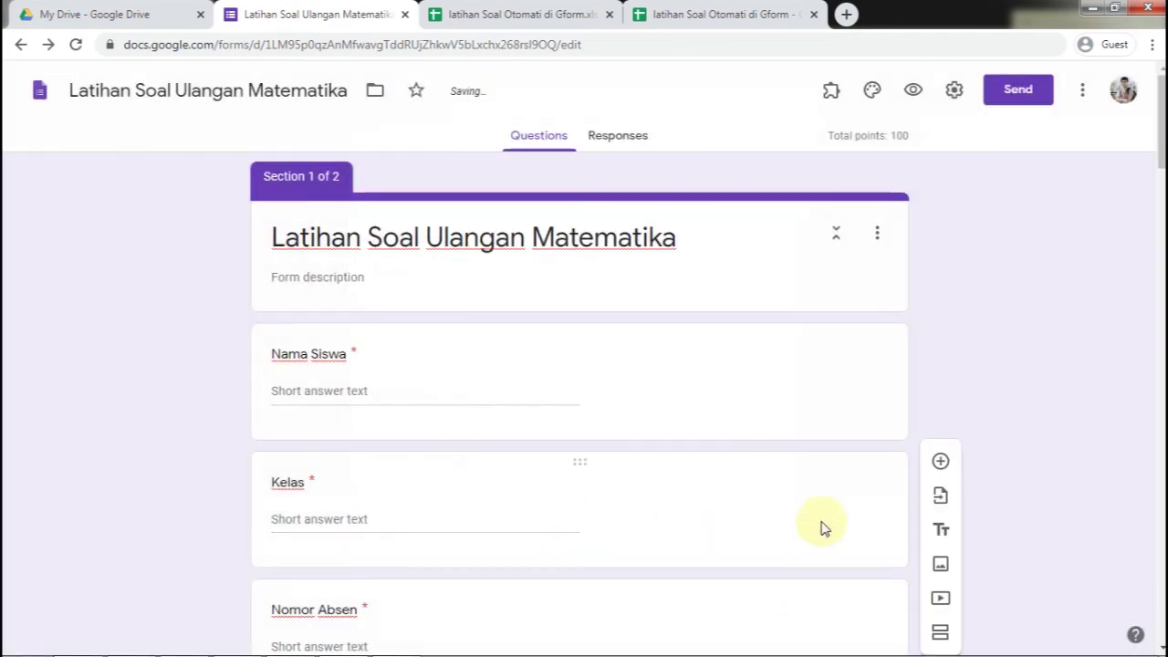
Preview the form and move through the first section's questions without answering them
{"action": "left_click", "coordinate": [913, 92]}
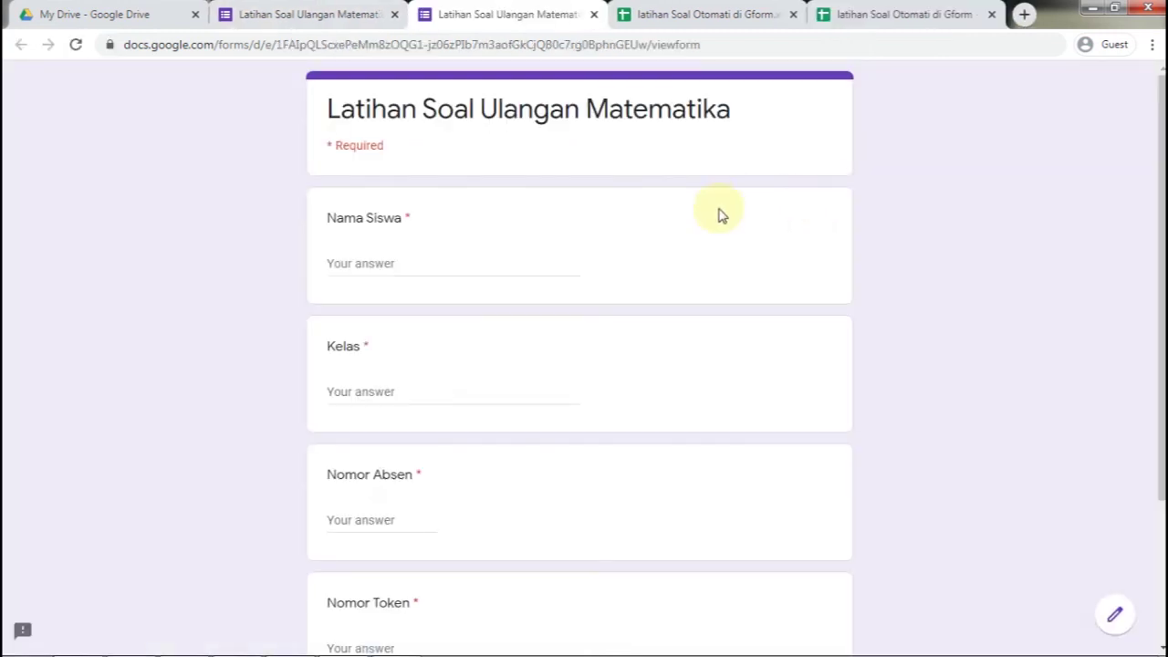
{"action": "left_click", "coordinate": [470, 262]}
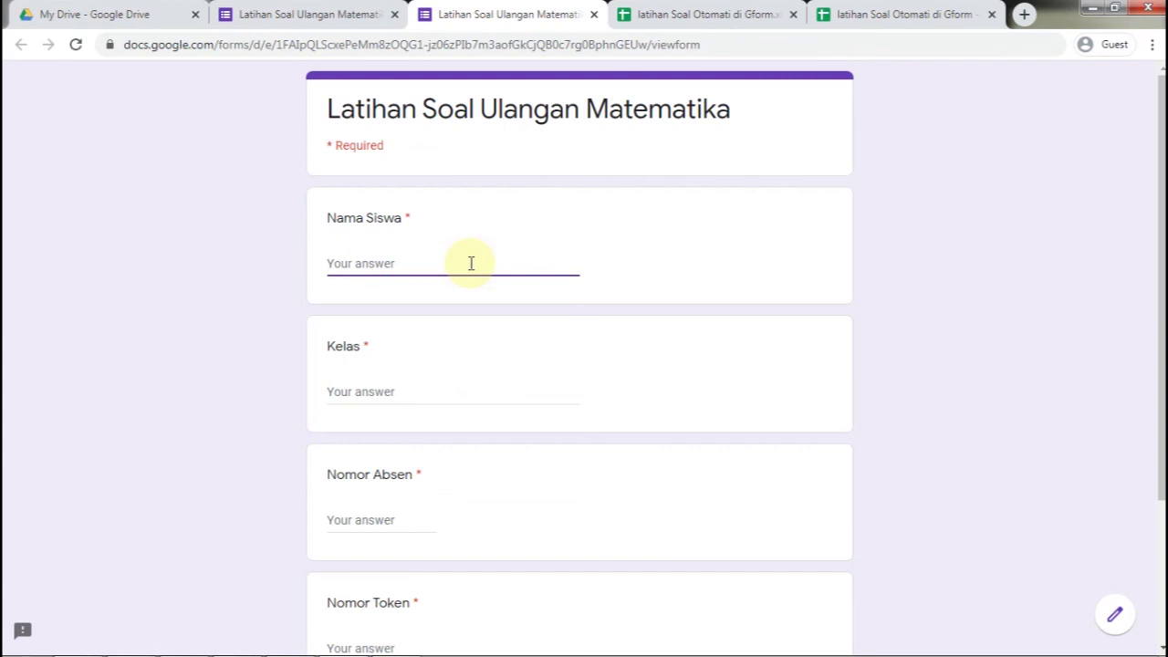
{"action": "scroll", "coordinate": [470, 263], "scroll_direction": "down", "scroll_amount": 1}
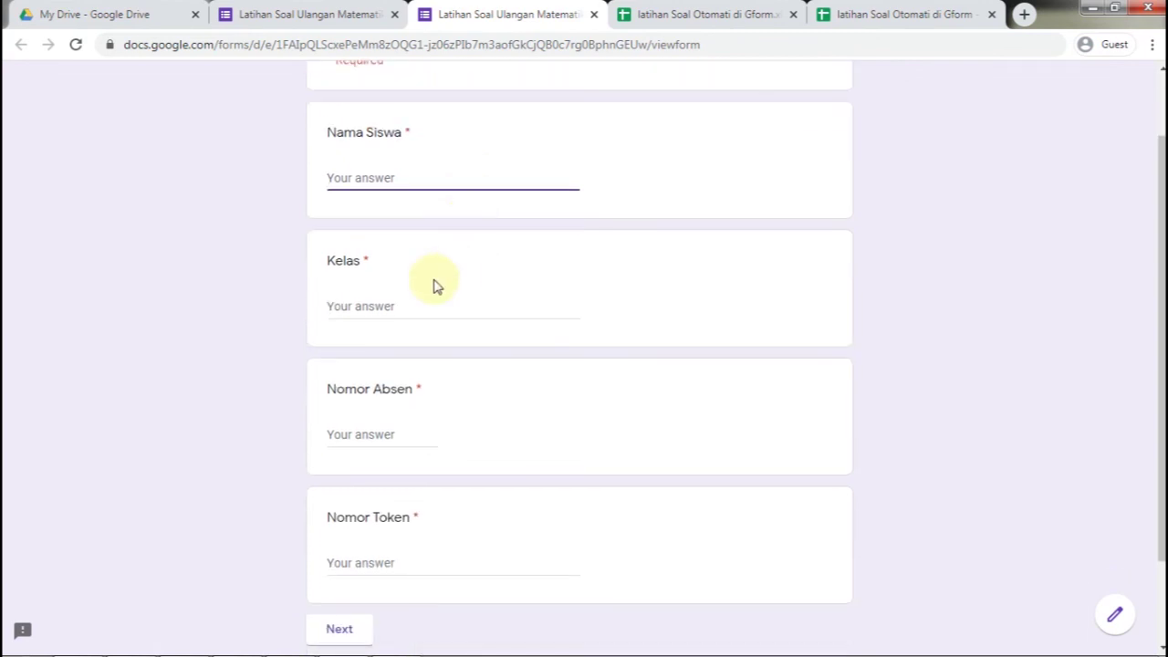
{"action": "left_click", "coordinate": [416, 308]}
{"action": "left_click", "coordinate": [404, 433]}
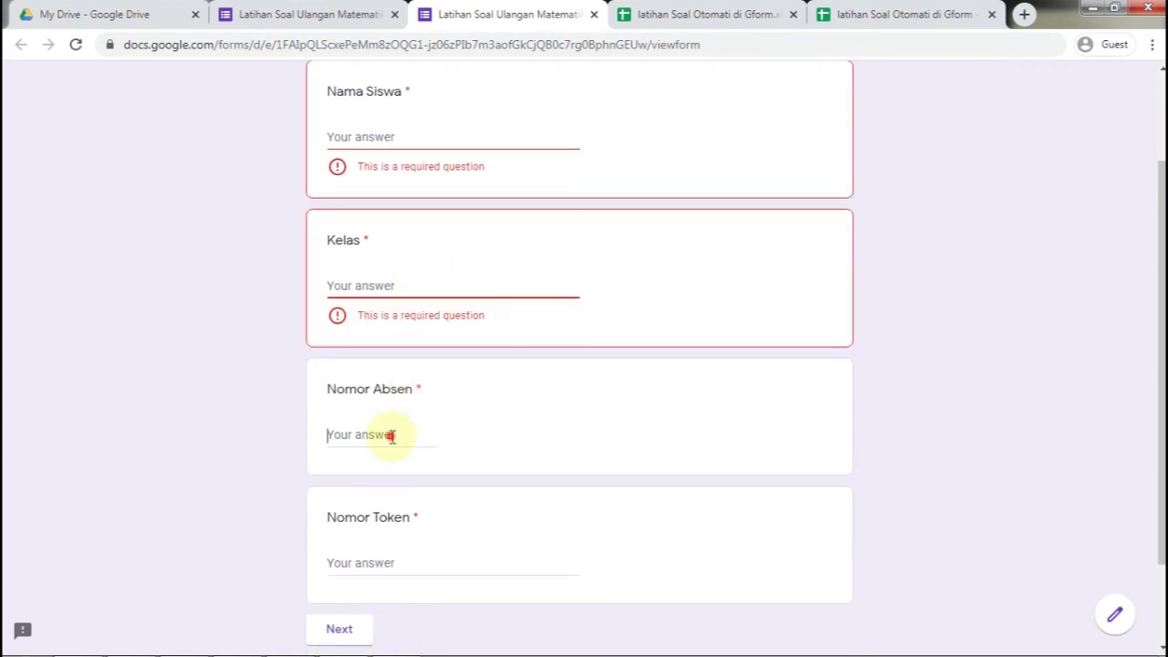
{"action": "scroll", "coordinate": [387, 474], "scroll_direction": "down", "scroll_amount": 1}
{"action": "left_click", "coordinate": [386, 475]}
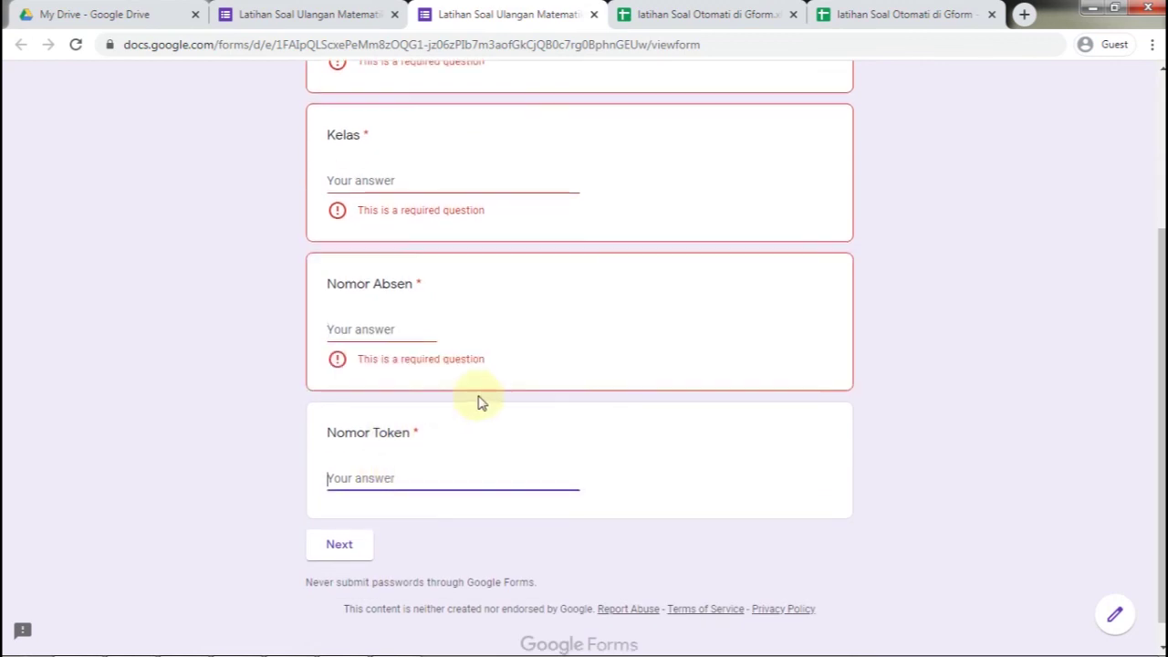
{"action": "scroll", "coordinate": [481, 403], "scroll_direction": "up", "scroll_amount": 1}
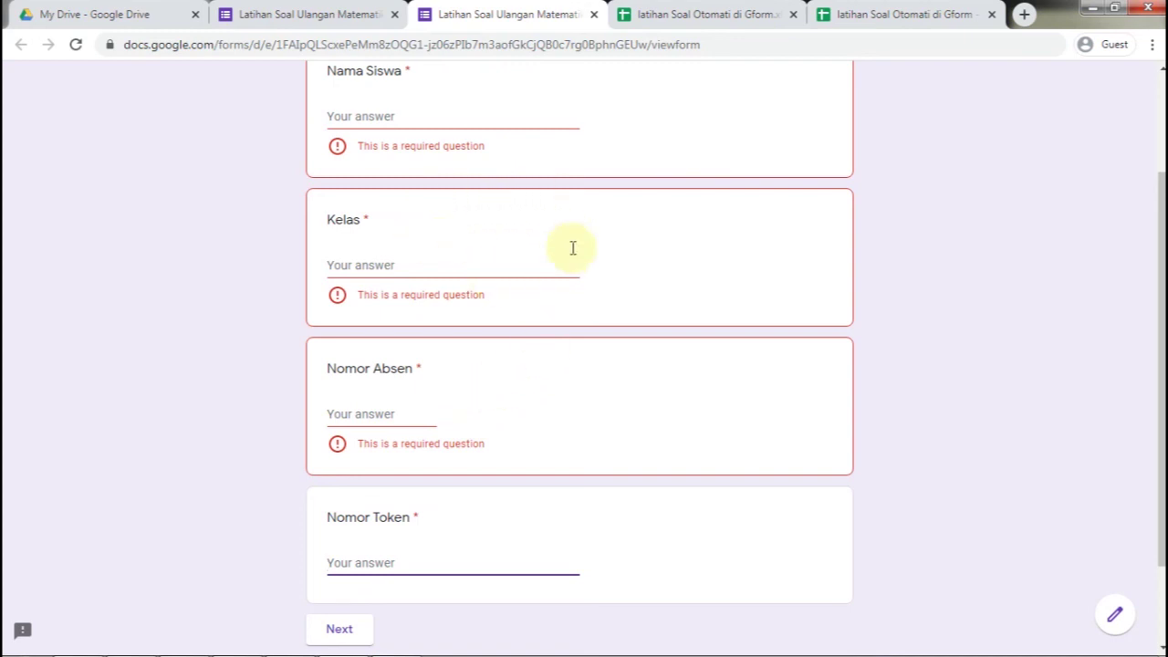
{"action": "scroll", "coordinate": [457, 147], "scroll_direction": "up", "scroll_amount": 1}
{"action": "left_click", "coordinate": [426, 204]}
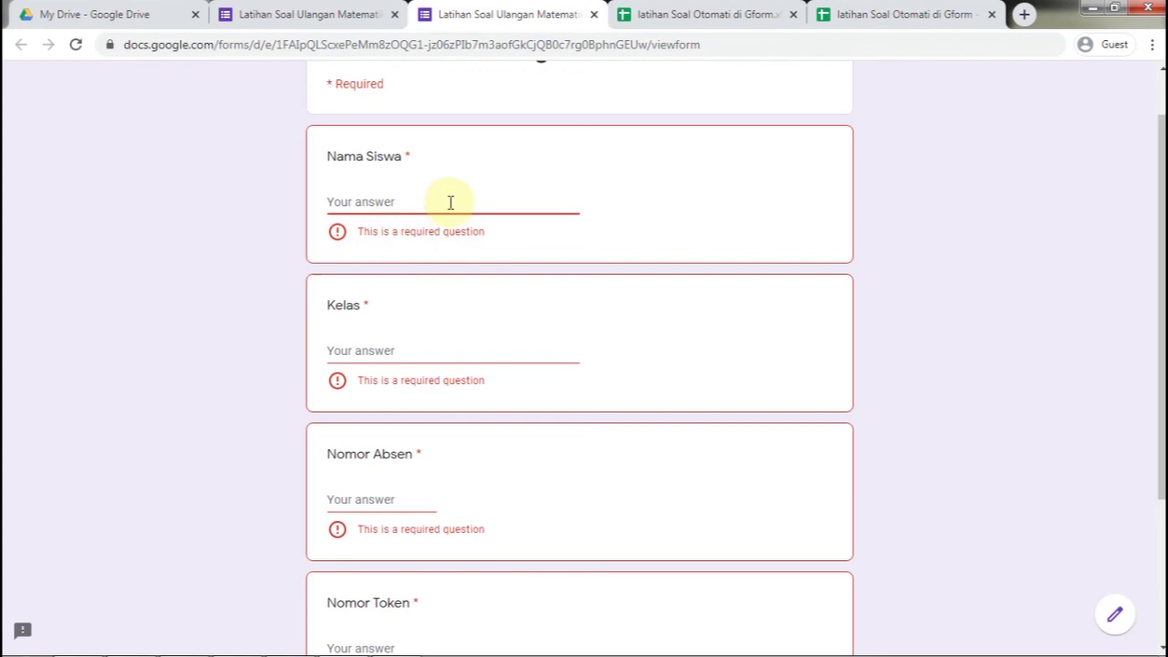
Enter test answers 'a', 'b' and 'c' for Nama Siswa, Kelas and Nomor Absen
{"action": "type", "text": "a"}
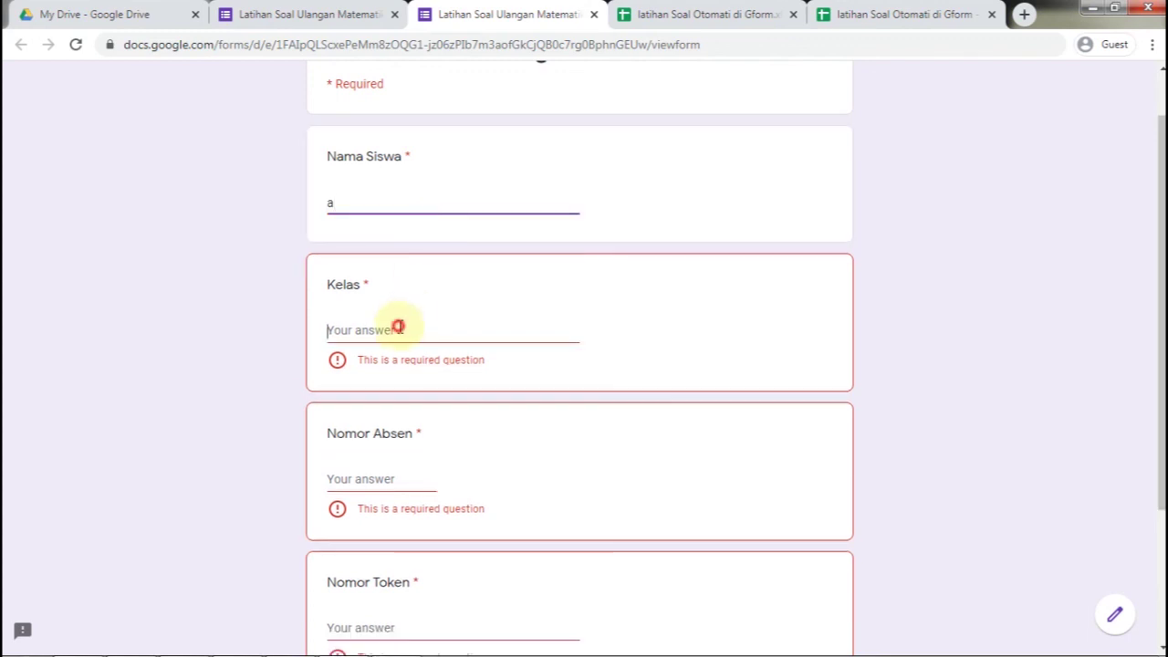
{"action": "left_click", "coordinate": [392, 327]}
{"action": "type", "text": "b"}
{"action": "left_click", "coordinate": [400, 458]}
{"action": "type", "text": "c"}
{"action": "scroll", "coordinate": [474, 347], "scroll_direction": "down", "scroll_amount": 2}
Copy the token from the Nomor Token validation rule and paste it as the preview answer
{"action": "left_click", "coordinate": [308, 14]}
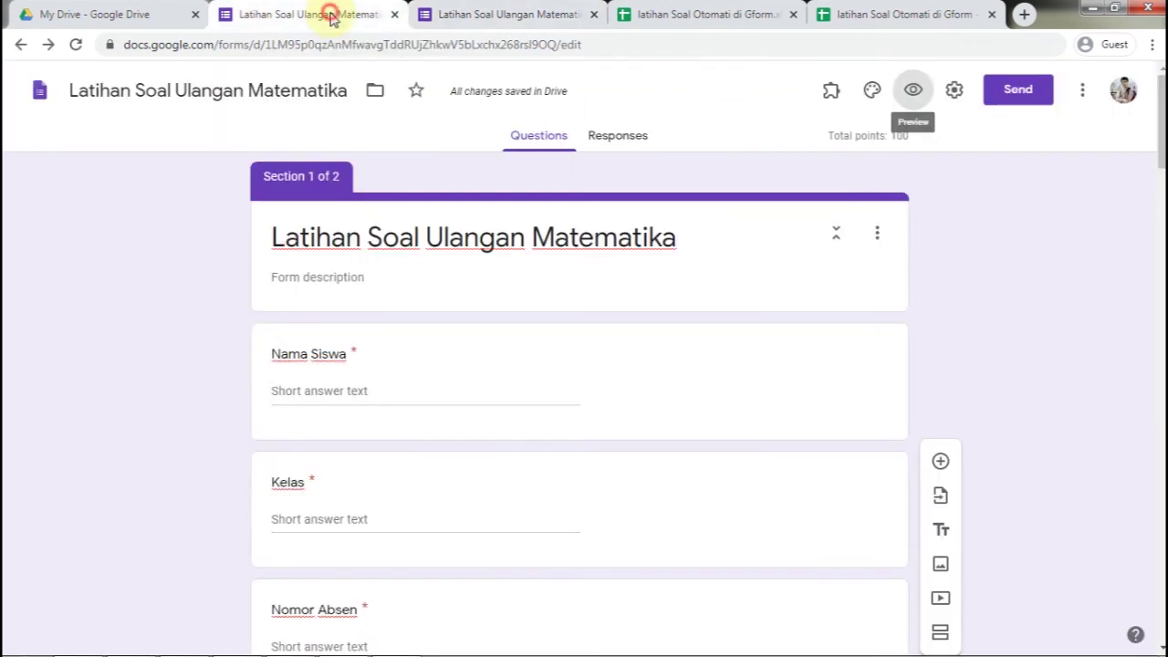
{"action": "scroll", "coordinate": [438, 404], "scroll_direction": "down", "scroll_amount": 3}
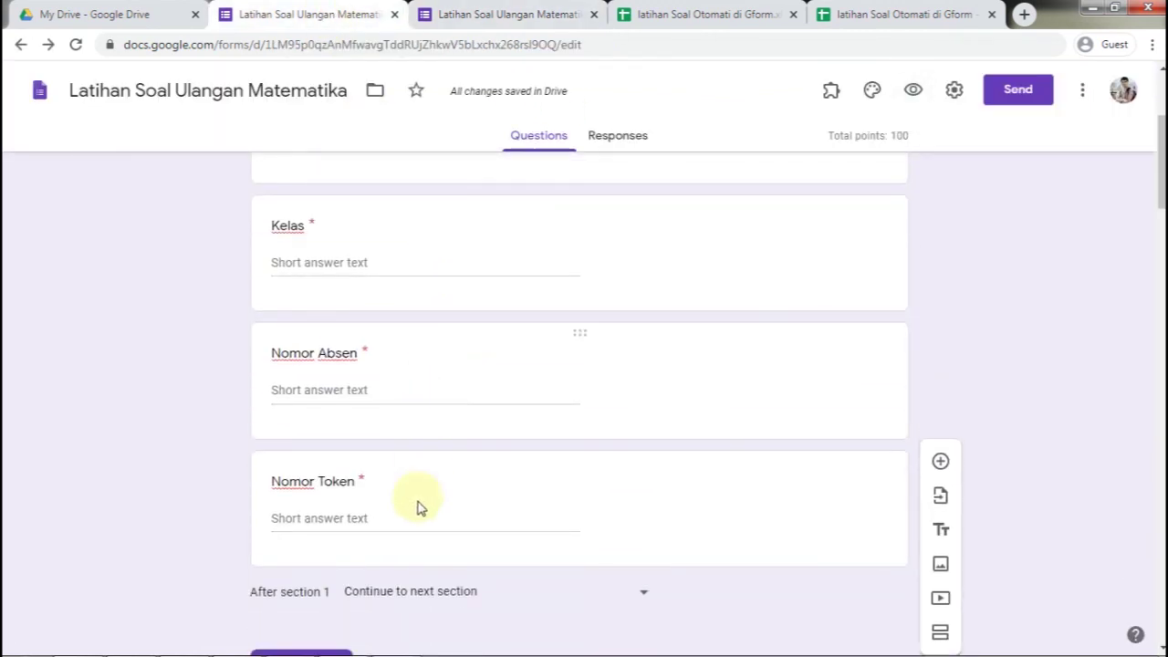
{"action": "left_click", "coordinate": [383, 498]}
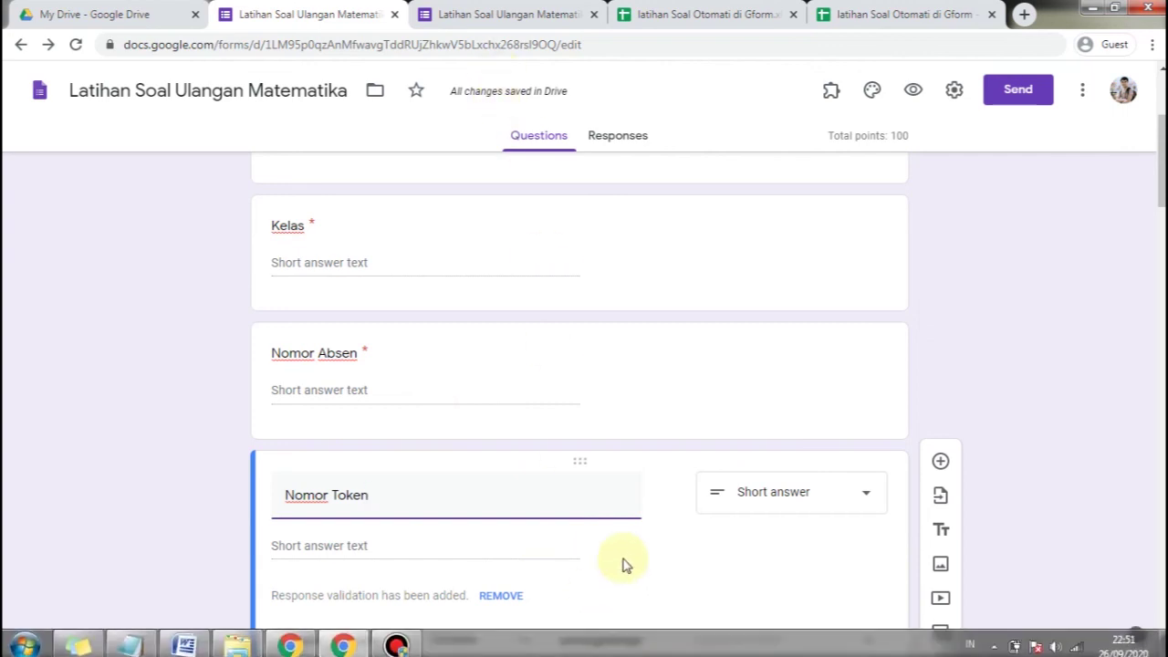
{"action": "scroll", "coordinate": [621, 560], "scroll_direction": "down", "scroll_amount": 2}
{"action": "left_click", "coordinate": [623, 468]}
{"action": "double_click", "coordinate": [624, 468]}
{"action": "key", "text": "ctrl+c"}
{"action": "left_click", "coordinate": [517, 11]}
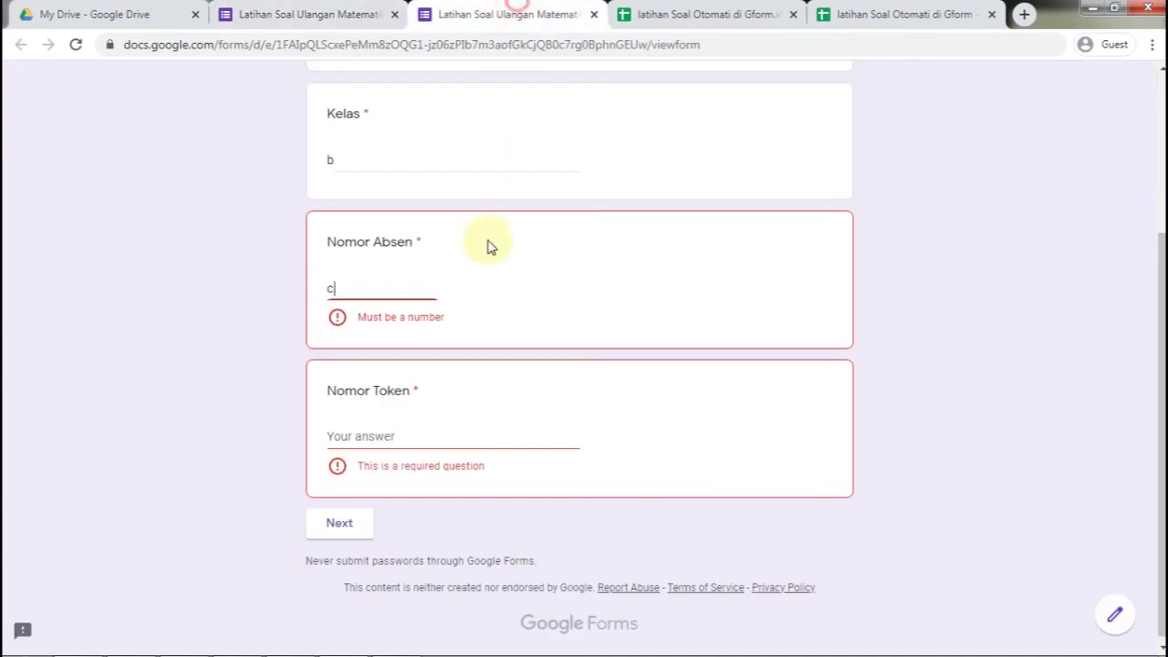
{"action": "left_click", "coordinate": [415, 438]}
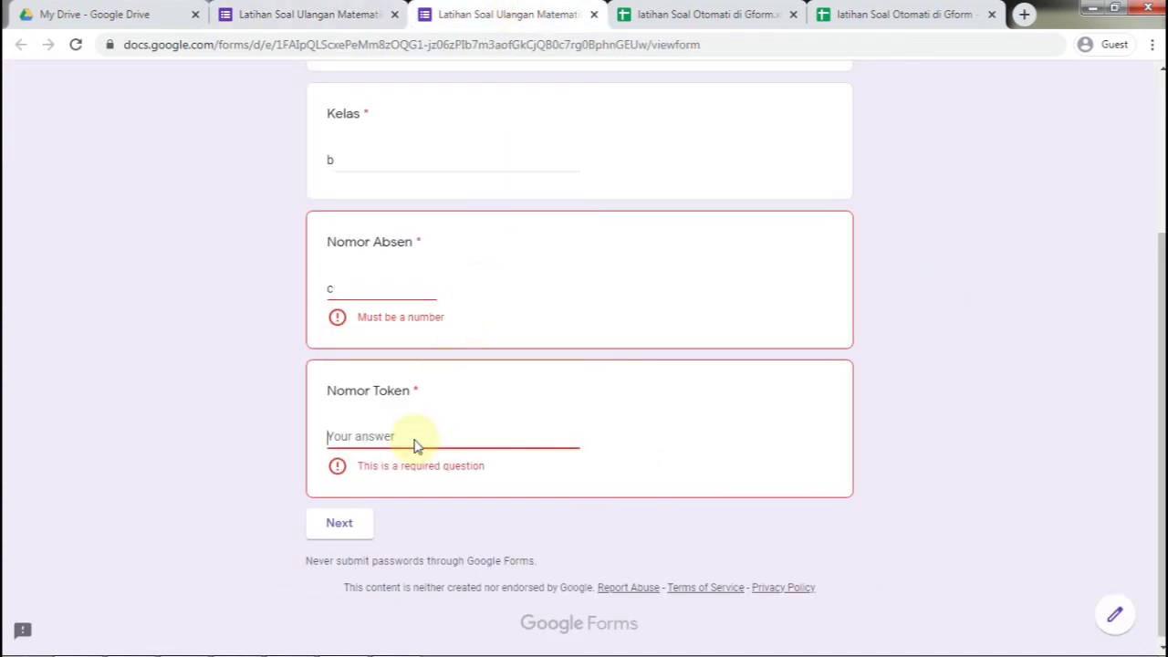
{"action": "key", "text": "ctrl+v"}
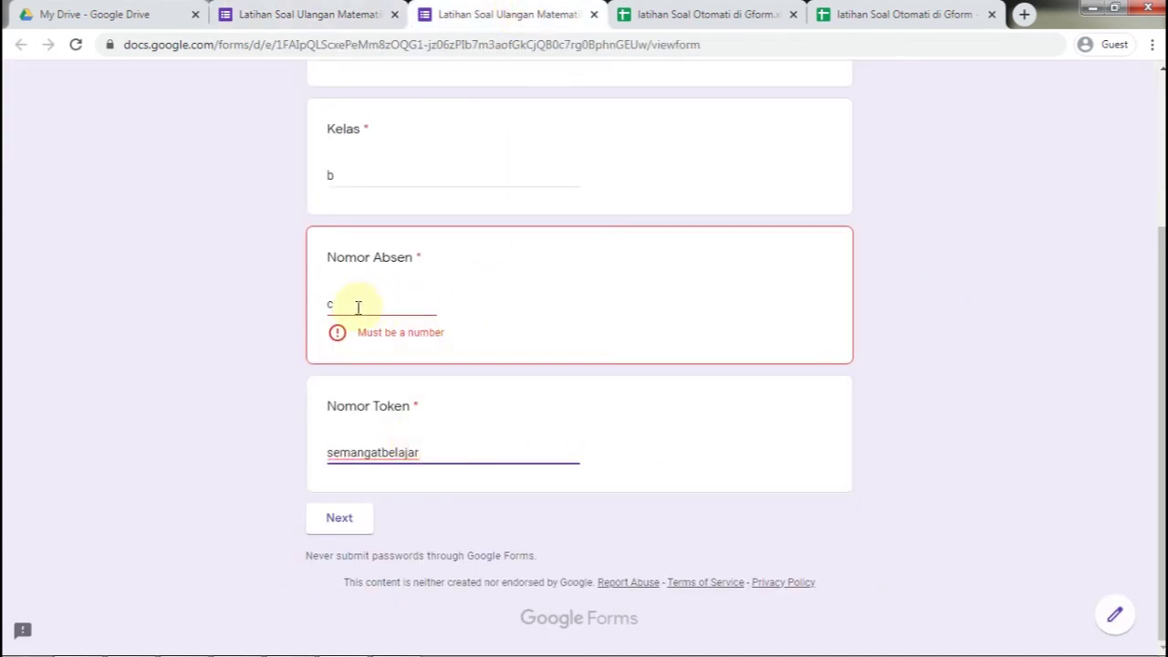
Replace the invalid Nomor Absen answer with 1, continue to the quiz questions, and close the preview
{"action": "left_click", "coordinate": [357, 304]}
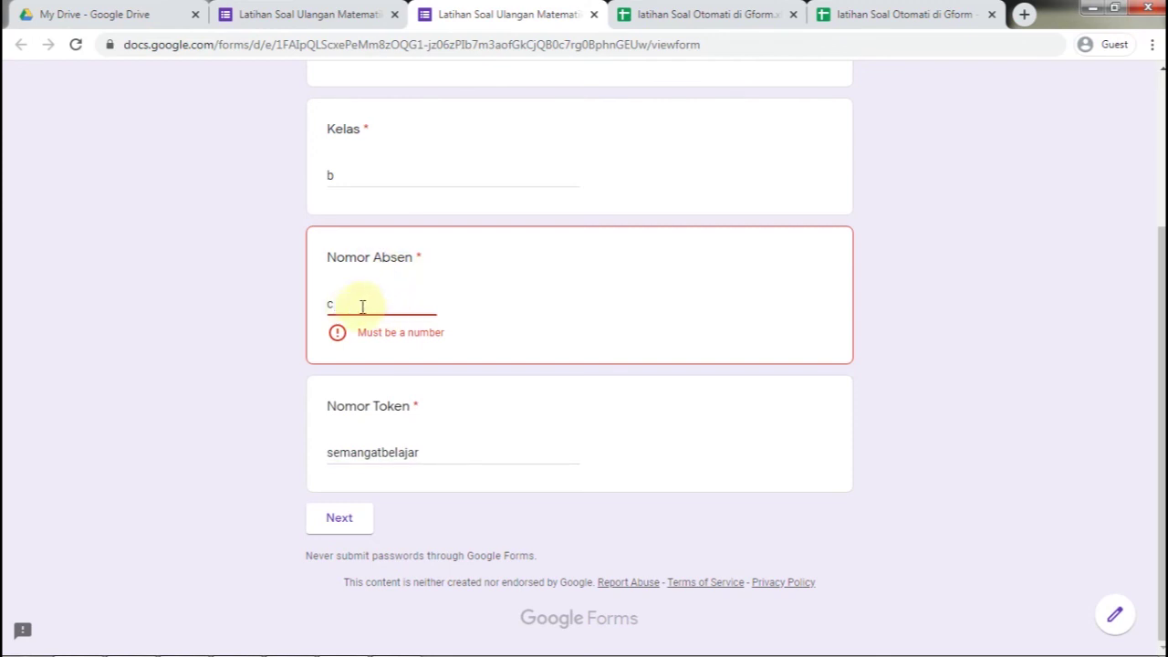
{"action": "left_click_drag", "start_coordinate": [368, 305], "coordinate": [284, 308]}
{"action": "type", "text": "1"}
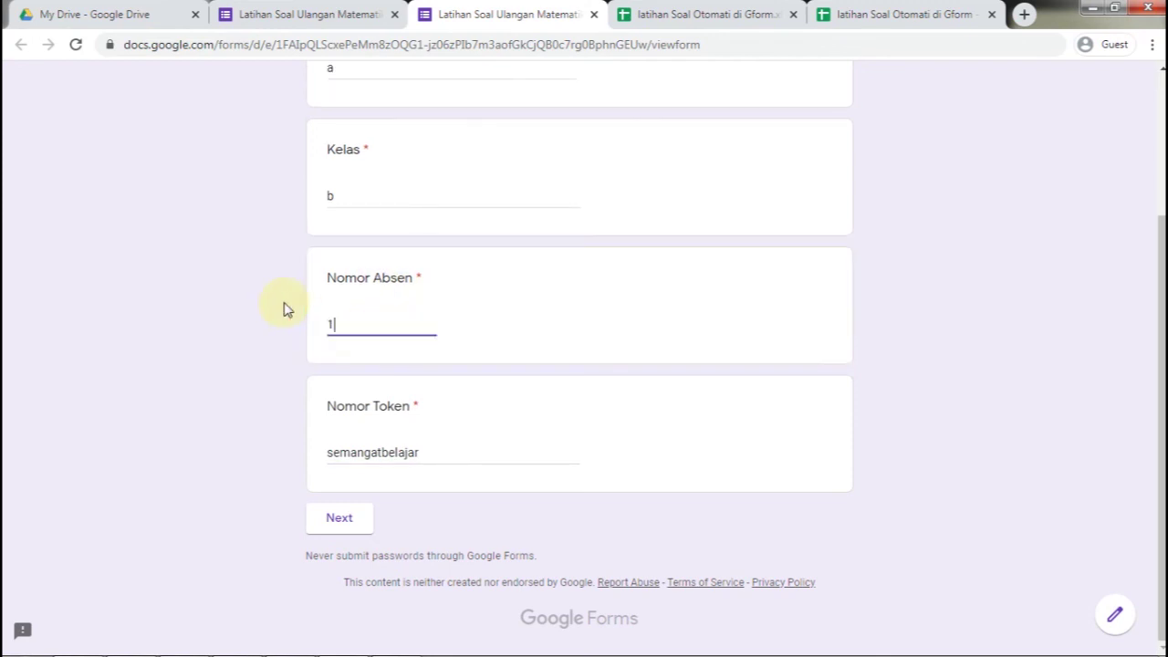
{"action": "left_click", "coordinate": [364, 524]}
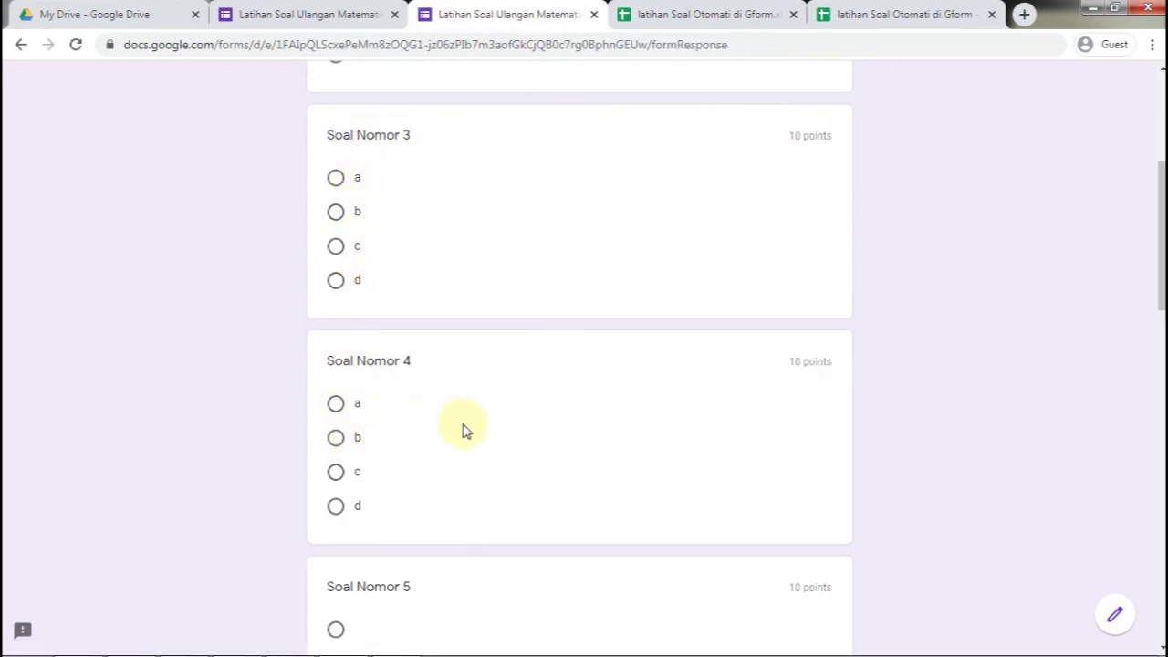
{"action": "left_click", "coordinate": [594, 15]}
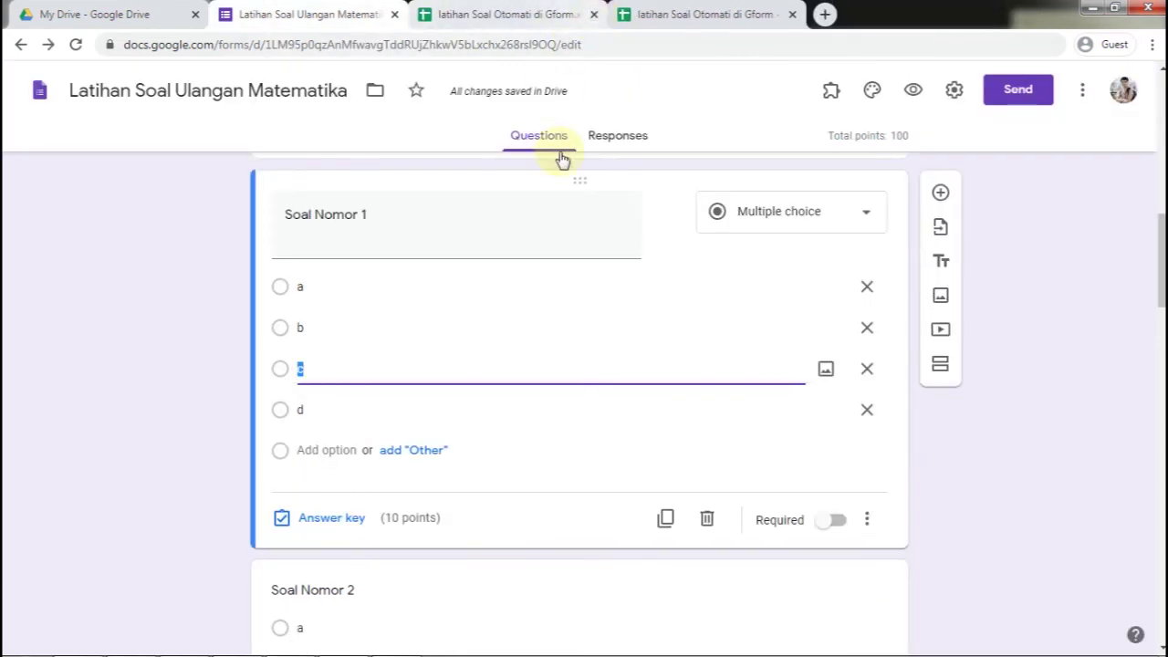
Bring up the quiz's share link in the Send options and shorten it
{"action": "left_click", "coordinate": [1015, 93]}
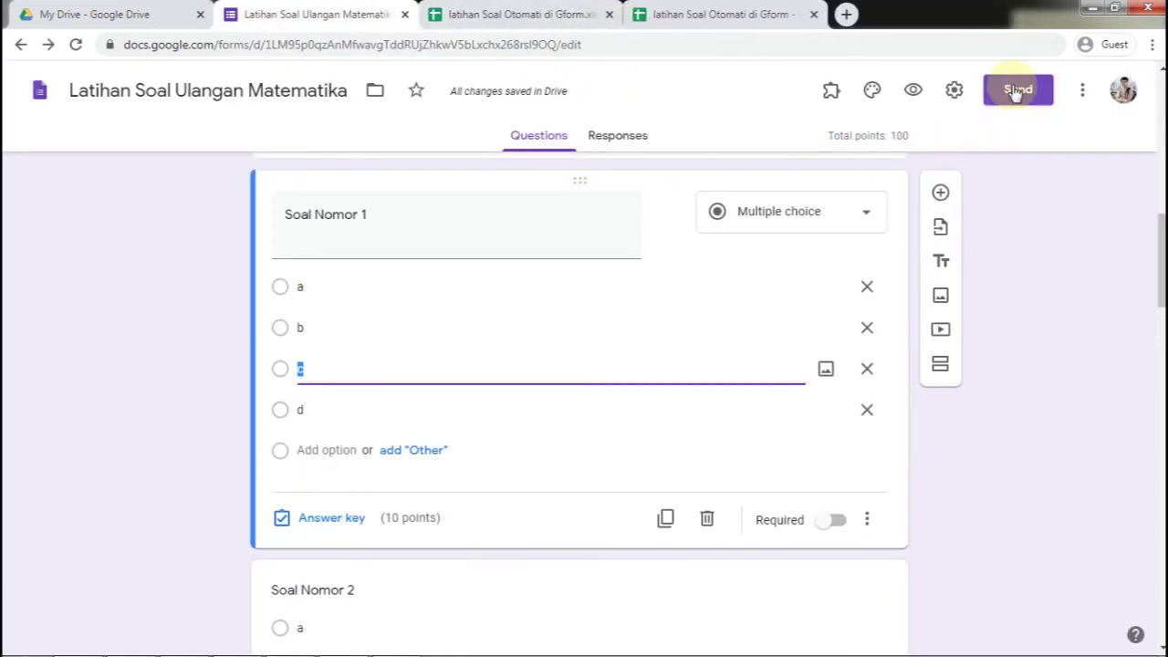
{"action": "left_click", "coordinate": [1018, 91]}
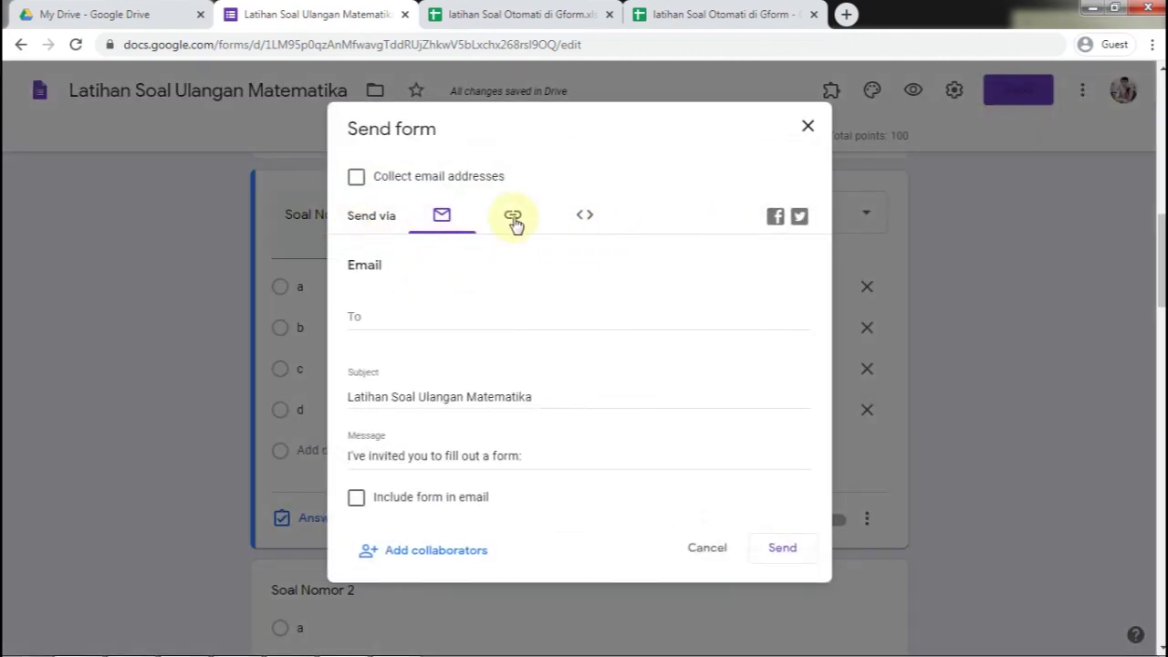
{"action": "left_click", "coordinate": [512, 218]}
{"action": "left_click", "coordinate": [580, 219]}
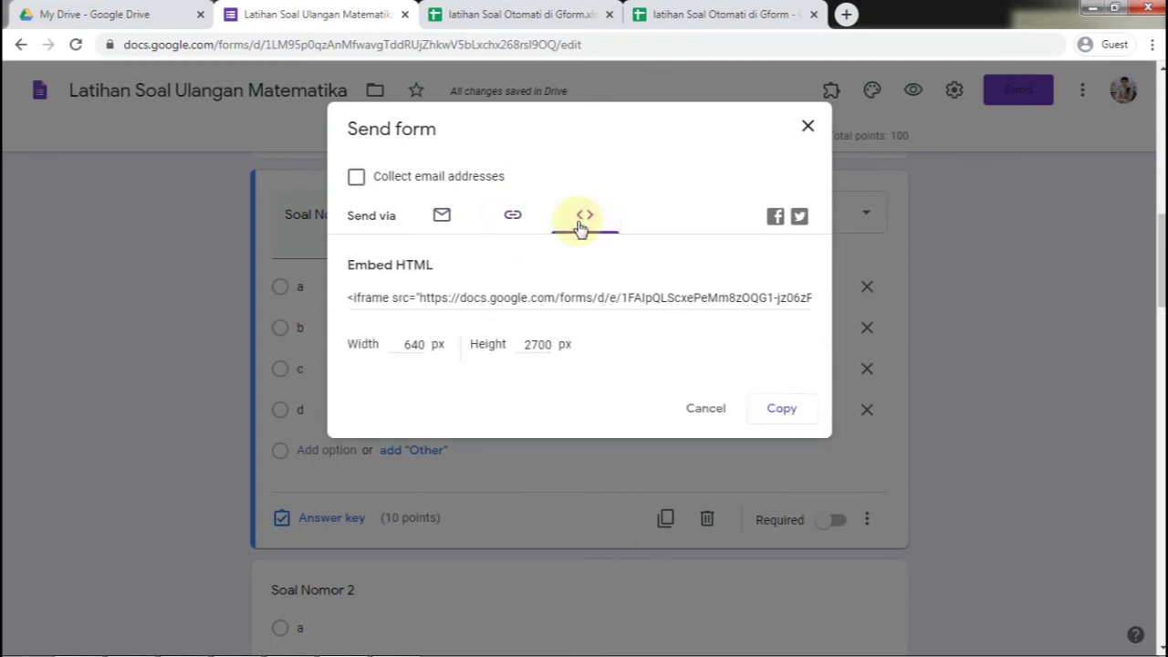
{"action": "left_click", "coordinate": [516, 221]}
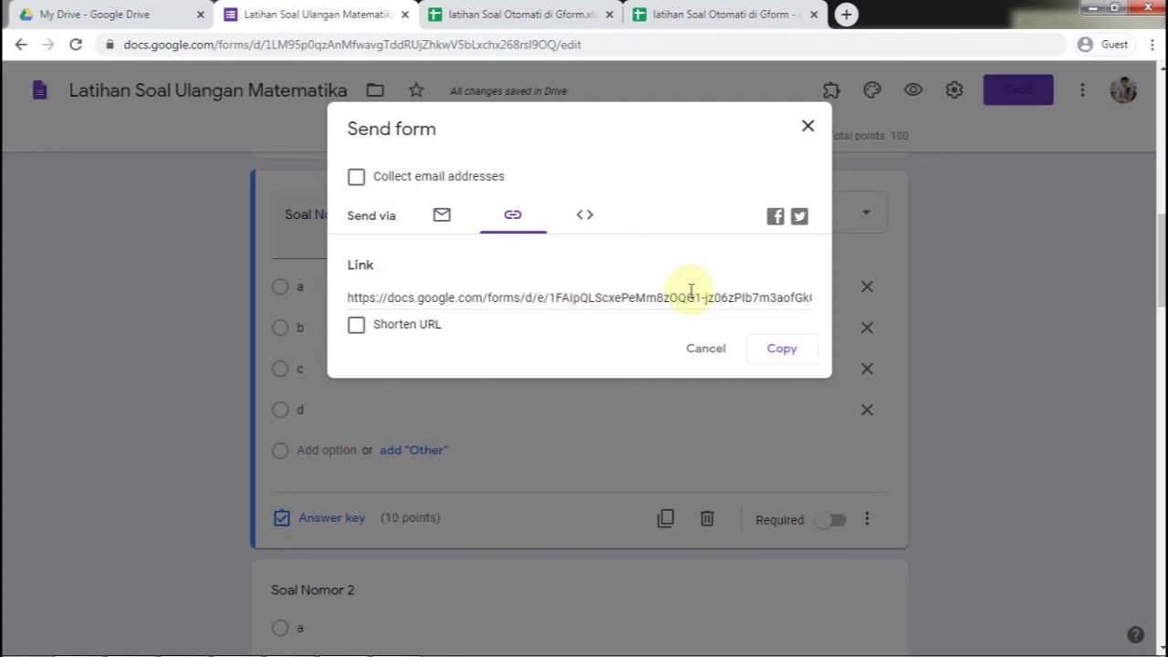
{"action": "left_click", "coordinate": [369, 329]}
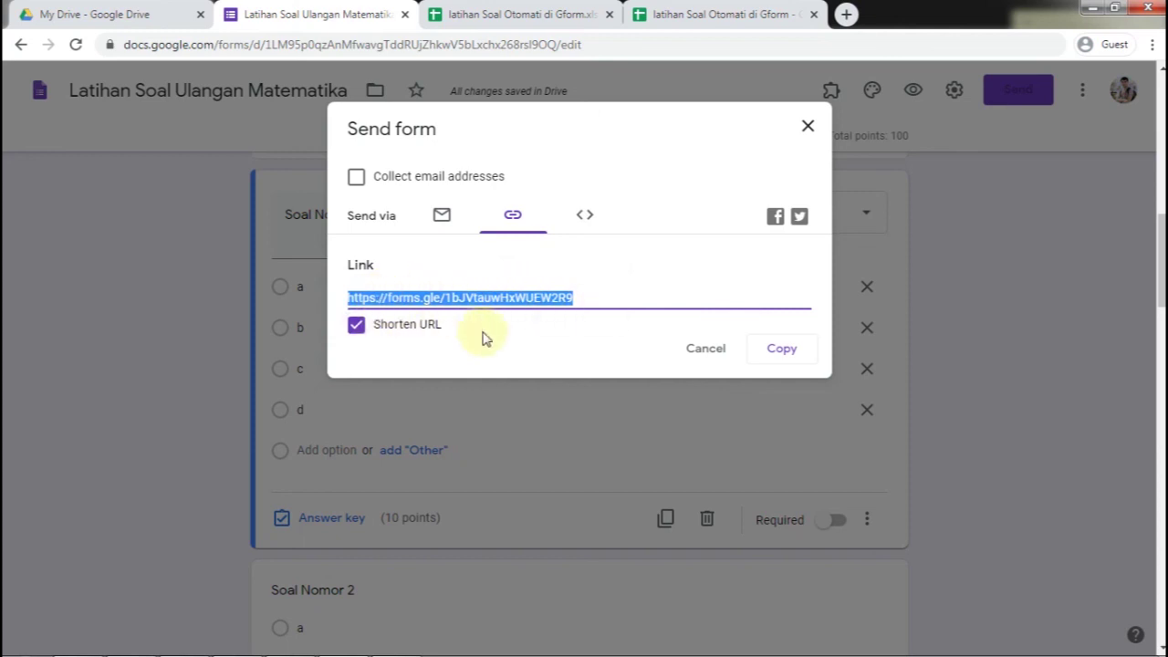
Copy the shortened forms.gle link, close the sharing dialog, and minimize Chrome
{"action": "left_click", "coordinate": [773, 350]}
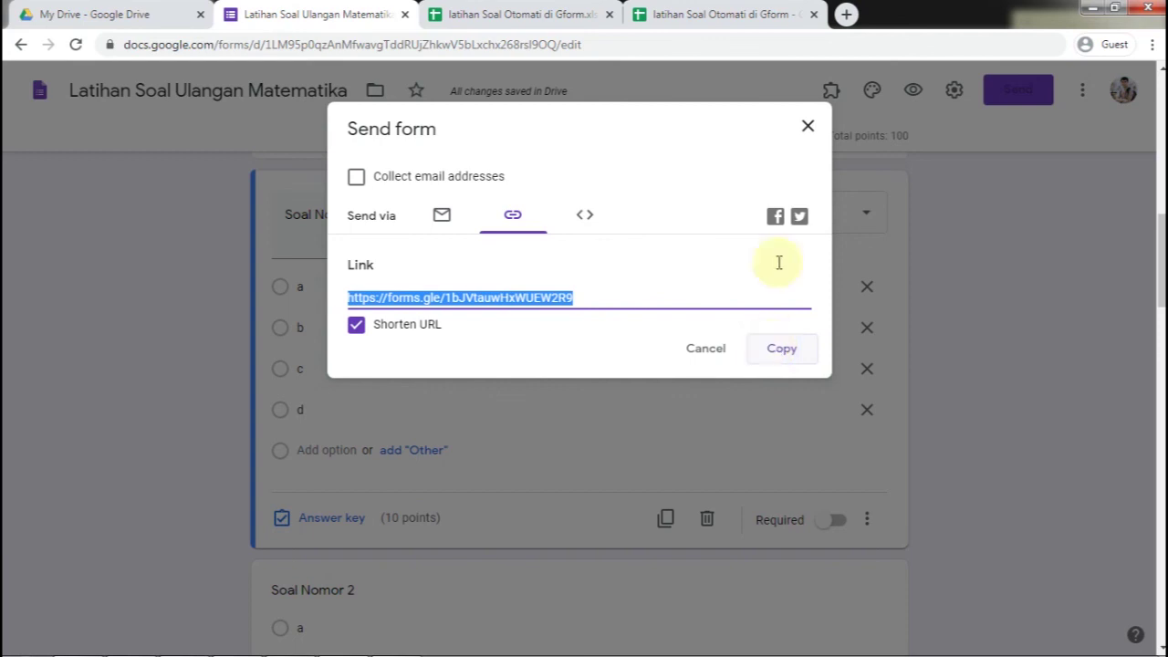
{"action": "left_click", "coordinate": [808, 126]}
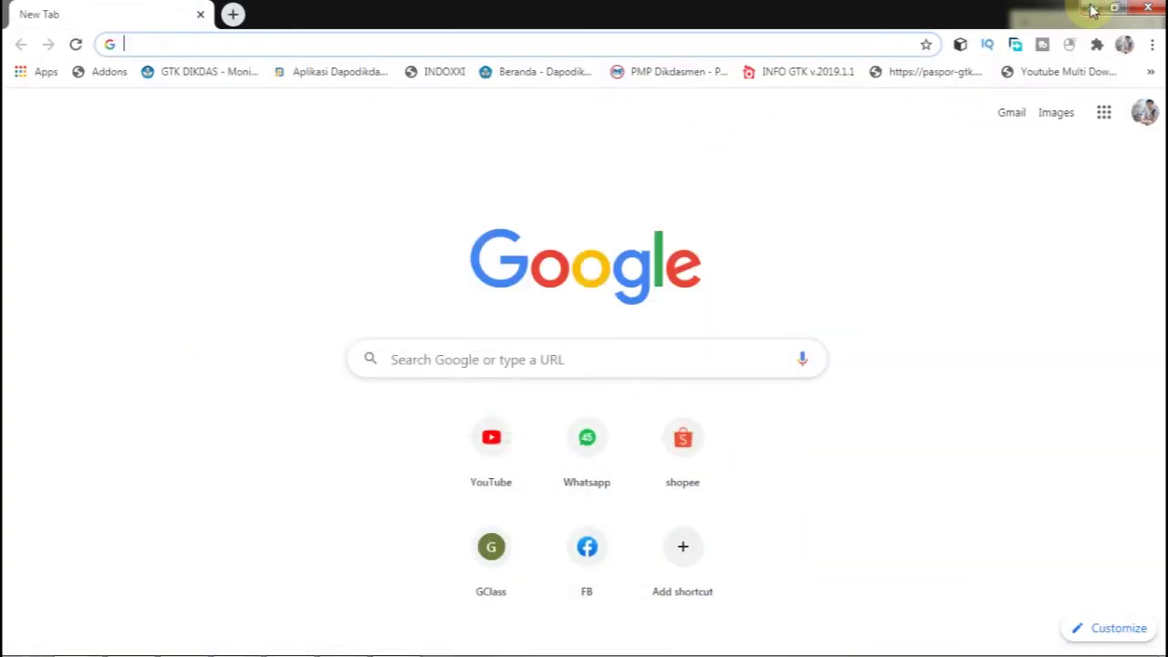
{"action": "left_click", "coordinate": [1086, 11]}
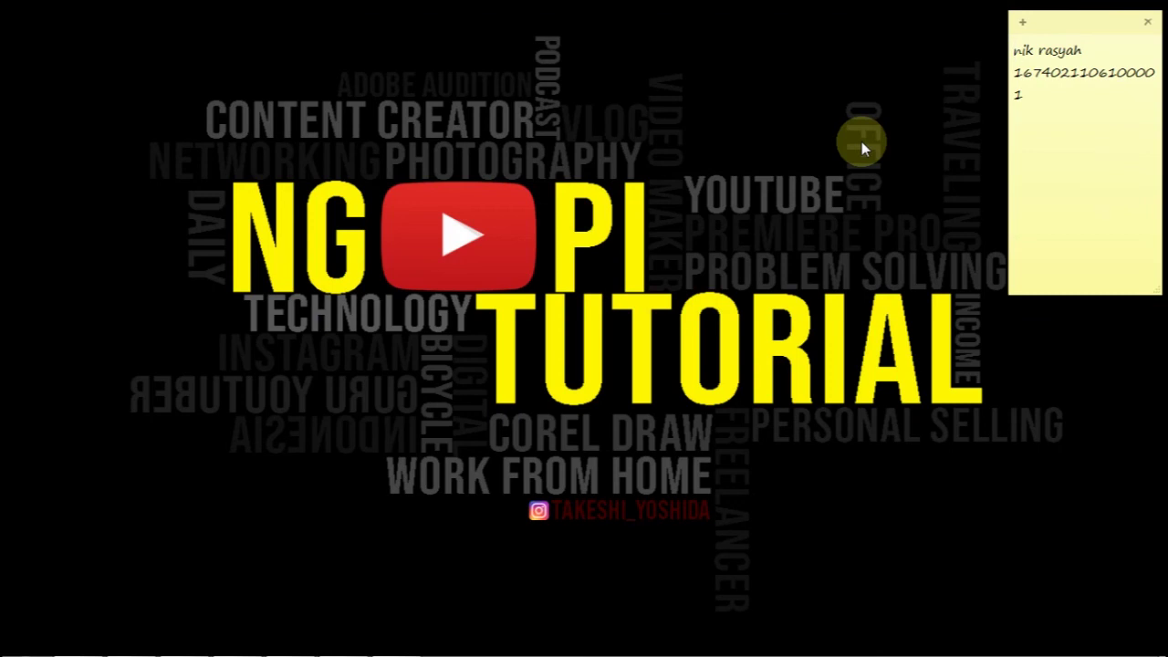